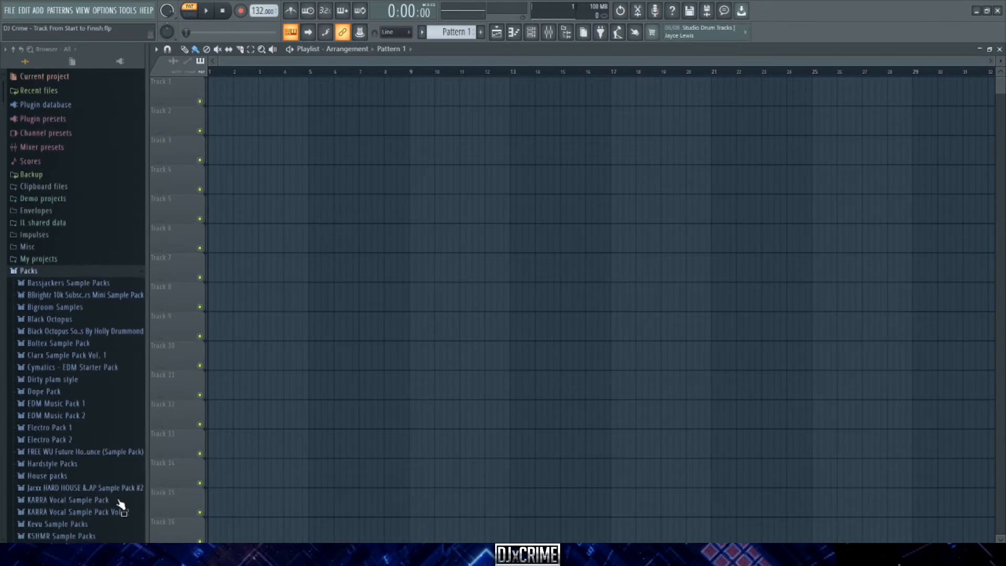
- Open the Bigroom Samples folder and look through the sample packs it contains
{"action": "left_click", "coordinate": [81, 308]}
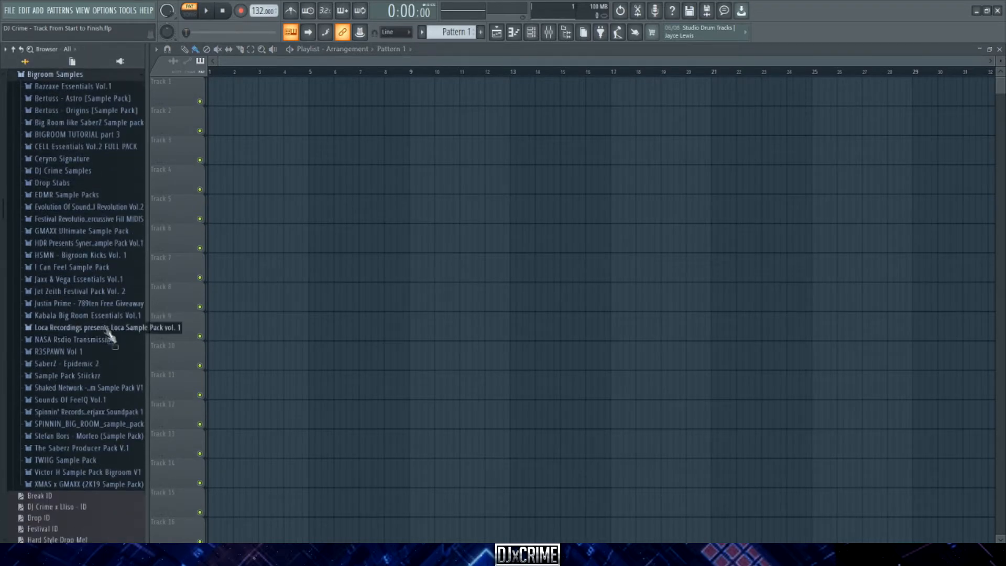
{"action": "scroll", "coordinate": [94, 362], "scroll_direction": "up", "scroll_amount": 5}
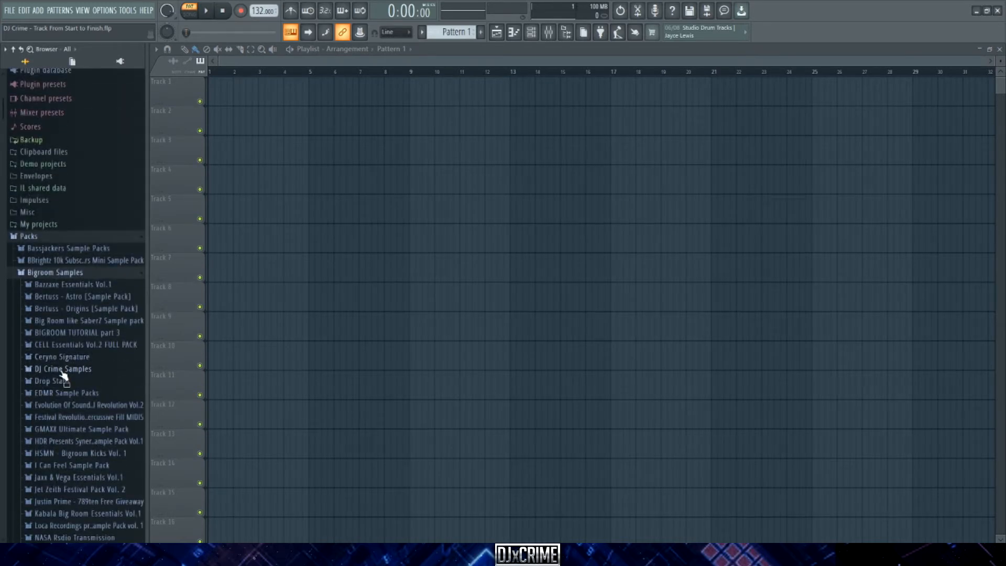
{"action": "scroll", "coordinate": [101, 344], "scroll_direction": "down", "scroll_amount": 3}
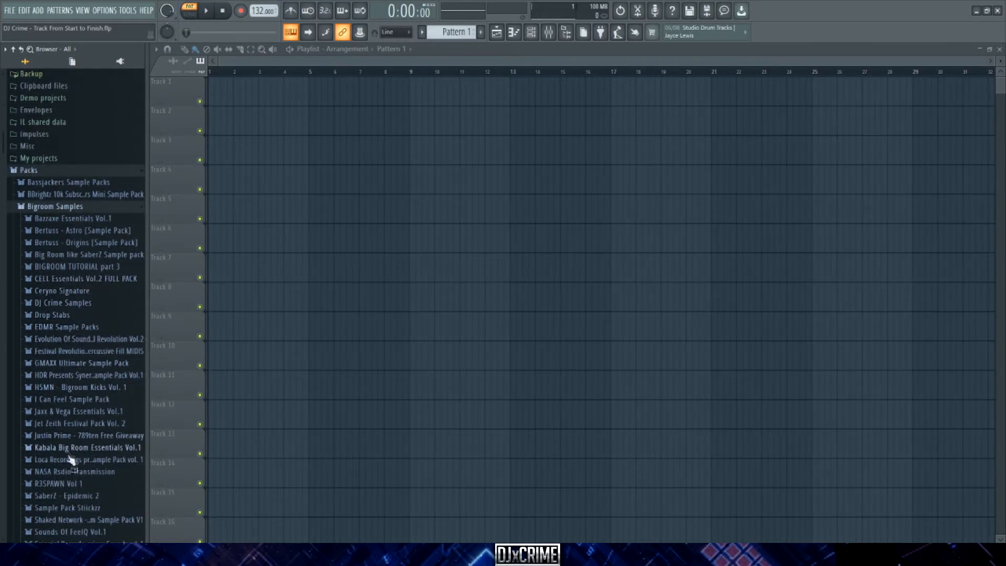
{"action": "scroll", "coordinate": [73, 461], "scroll_direction": "down", "scroll_amount": 6}
{"action": "scroll", "coordinate": [74, 461], "scroll_direction": "up", "scroll_amount": 6}
{"action": "scroll", "coordinate": [63, 444], "scroll_direction": "up", "scroll_amount": 4}
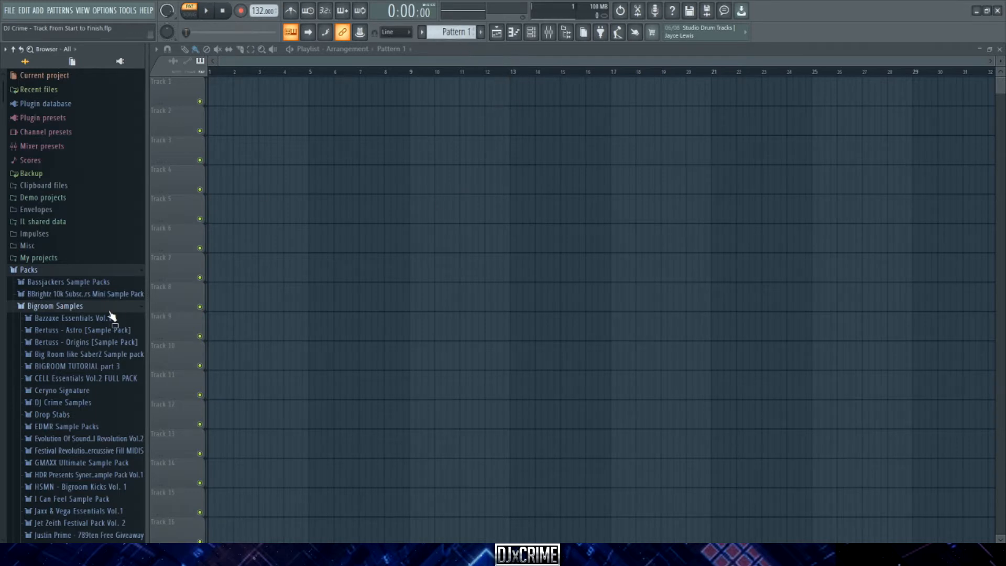
{"action": "scroll", "coordinate": [81, 392], "scroll_direction": "down", "scroll_amount": 3}
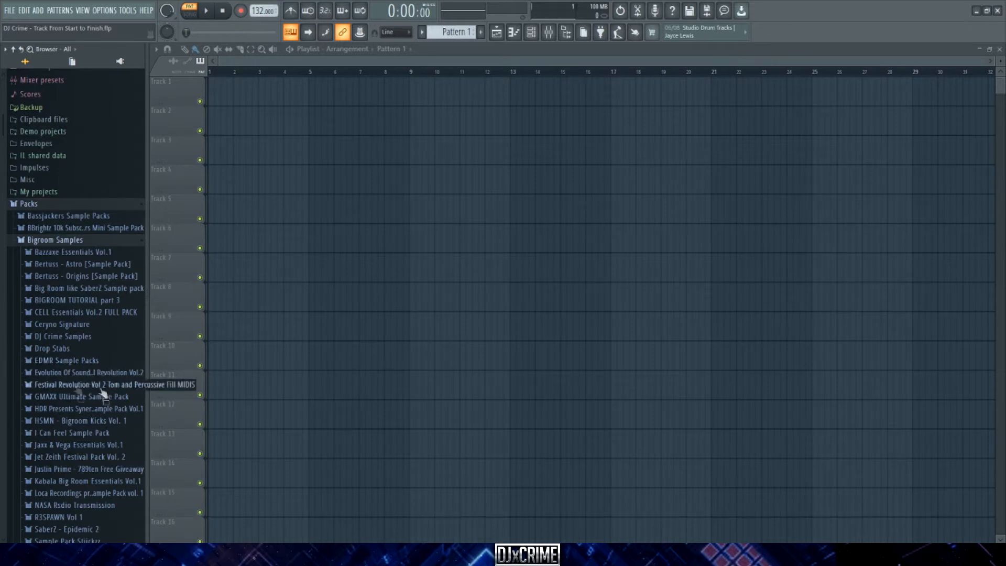
- Audition kicks from the Ceryno Signature pack and place Ceryno best kick D# on Track 5 late in bar 2
{"action": "left_click", "coordinate": [73, 325]}
{"action": "left_click", "coordinate": [73, 267]}
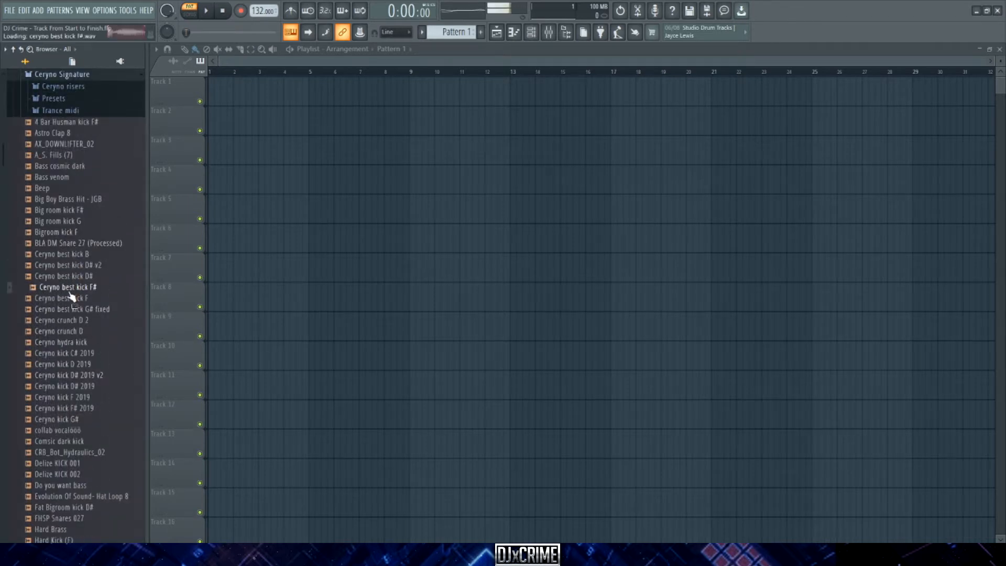
{"action": "left_click", "coordinate": [71, 267]}
{"action": "left_click", "coordinate": [72, 276]}
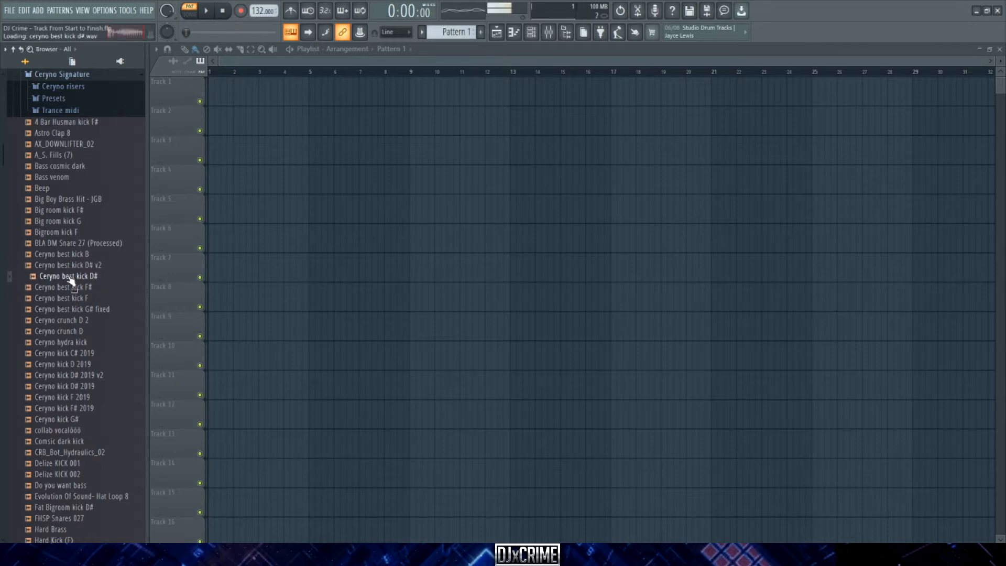
{"action": "left_click_drag", "start_coordinate": [71, 282], "coordinate": [255, 210]}
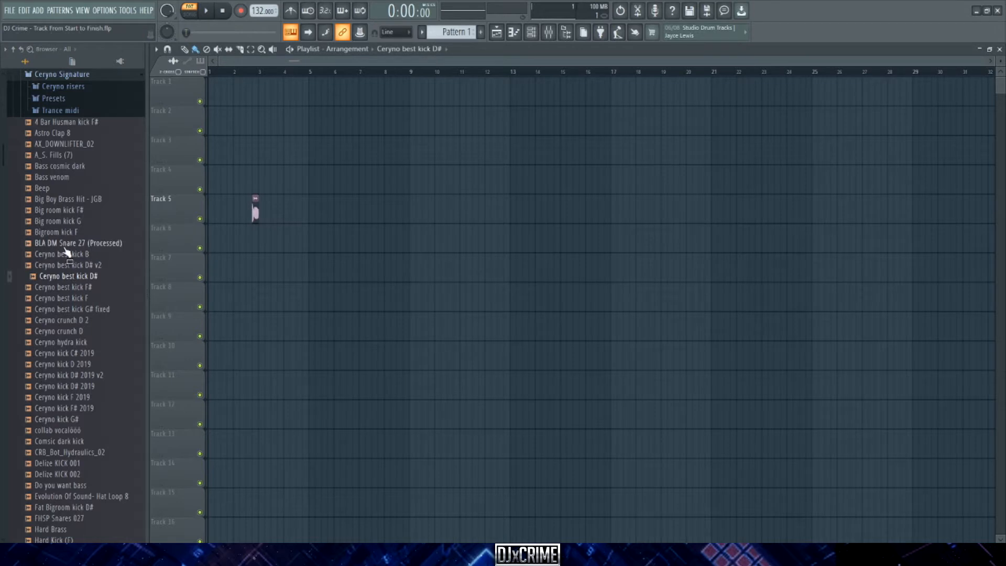
- Audition more Ceryno Signature kicks, including Big room kick G, Big room kick F#, Ceryno hydra kick and Ceryno crunch D 2
{"action": "left_click", "coordinate": [62, 265]}
{"action": "left_click", "coordinate": [61, 275]}
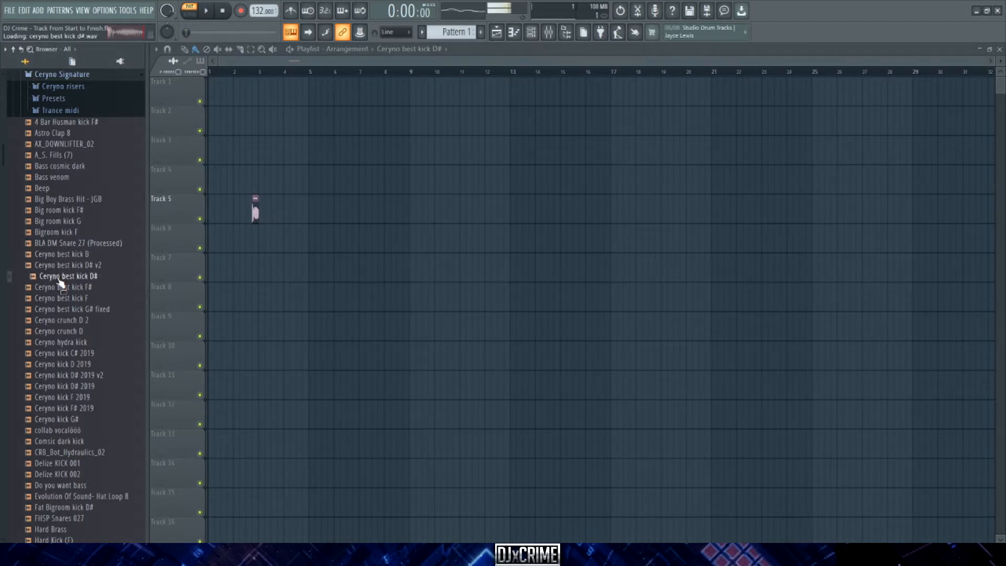
{"action": "left_click", "coordinate": [57, 232]}
{"action": "left_click", "coordinate": [57, 222]}
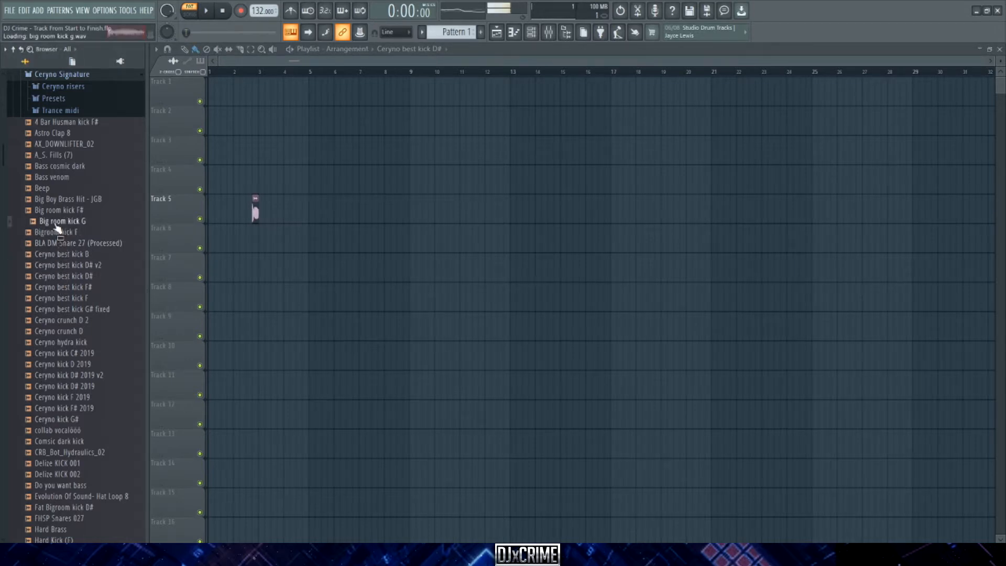
{"action": "left_click", "coordinate": [59, 211]}
{"action": "left_click", "coordinate": [53, 342]}
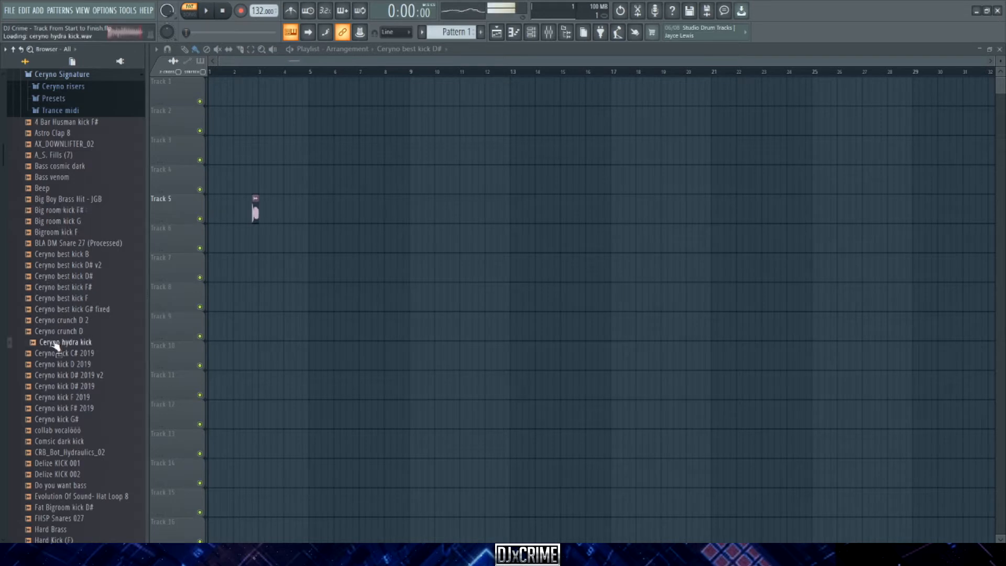
{"action": "left_click", "coordinate": [58, 331]}
{"action": "left_click", "coordinate": [60, 321]}
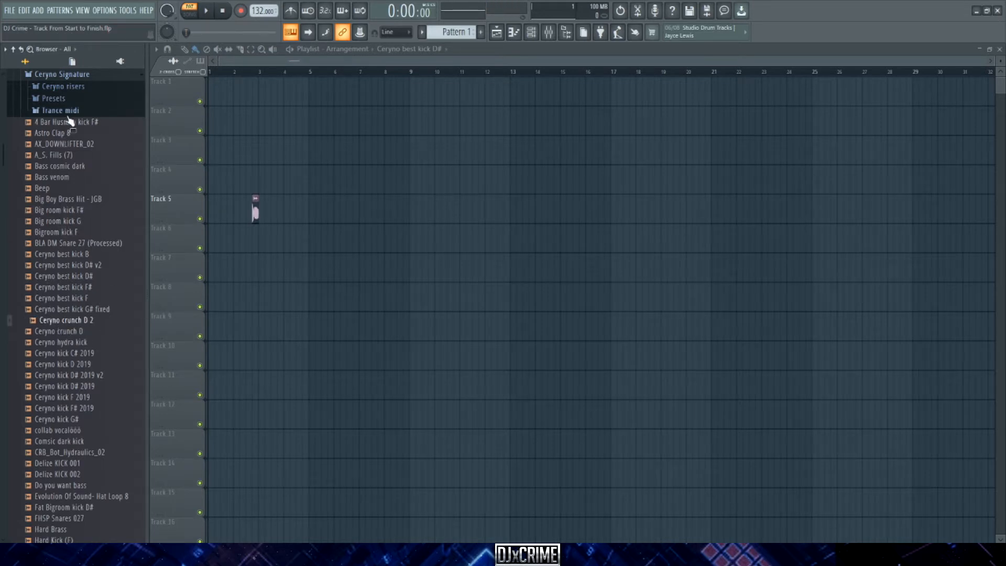
- Audition the Big Room and Punchy kicks from the Morfeo pack's samples and place Punchy Kick (D#) on Track 7 mid-bar 2
{"action": "scroll", "coordinate": [69, 121], "scroll_direction": "up", "scroll_amount": 3}
{"action": "left_click", "coordinate": [72, 142]}
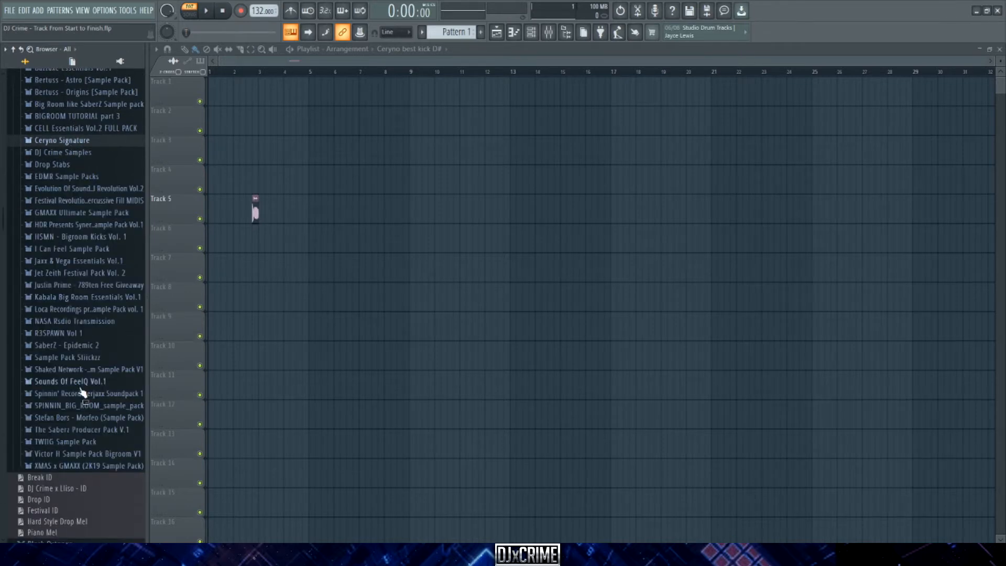
{"action": "left_click", "coordinate": [78, 419]}
{"action": "left_click", "coordinate": [51, 441]}
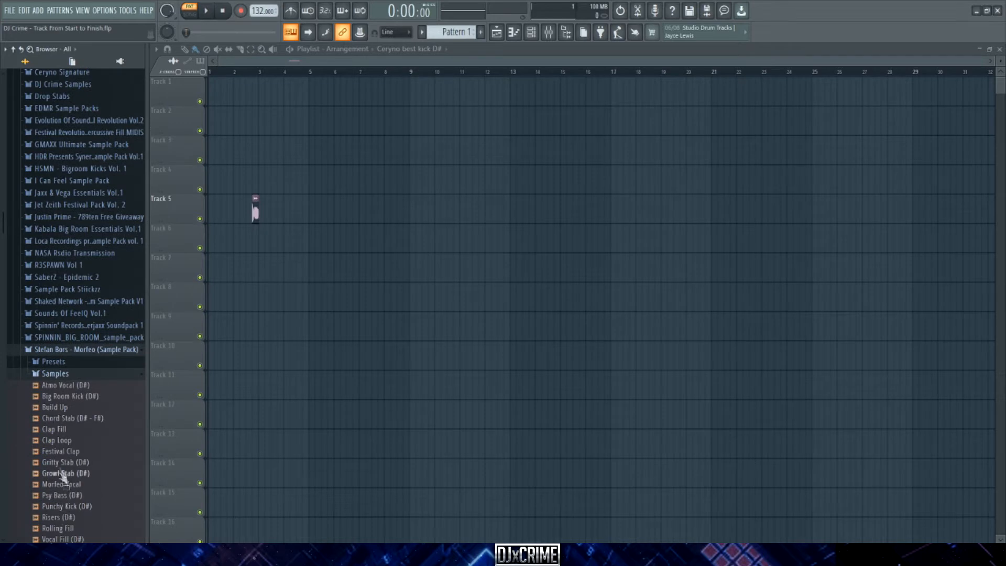
{"action": "left_click", "coordinate": [60, 397]}
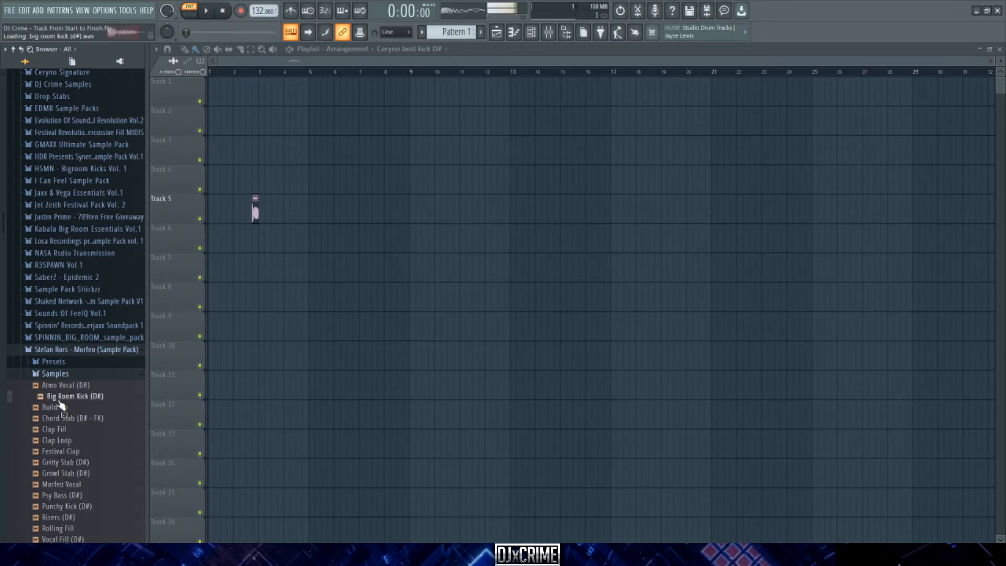
{"action": "left_click", "coordinate": [72, 507]}
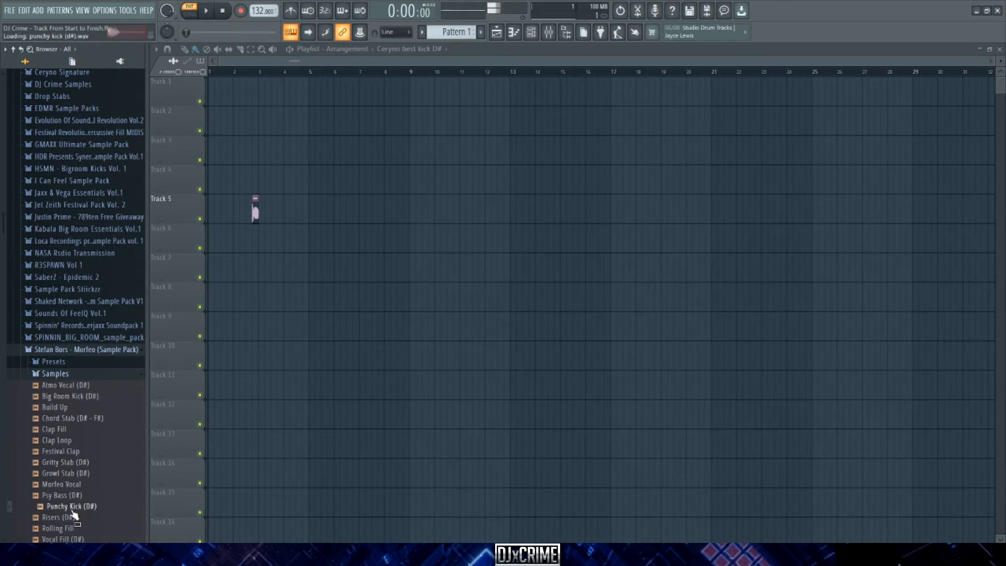
{"action": "left_click_drag", "start_coordinate": [72, 508], "coordinate": [247, 269]}
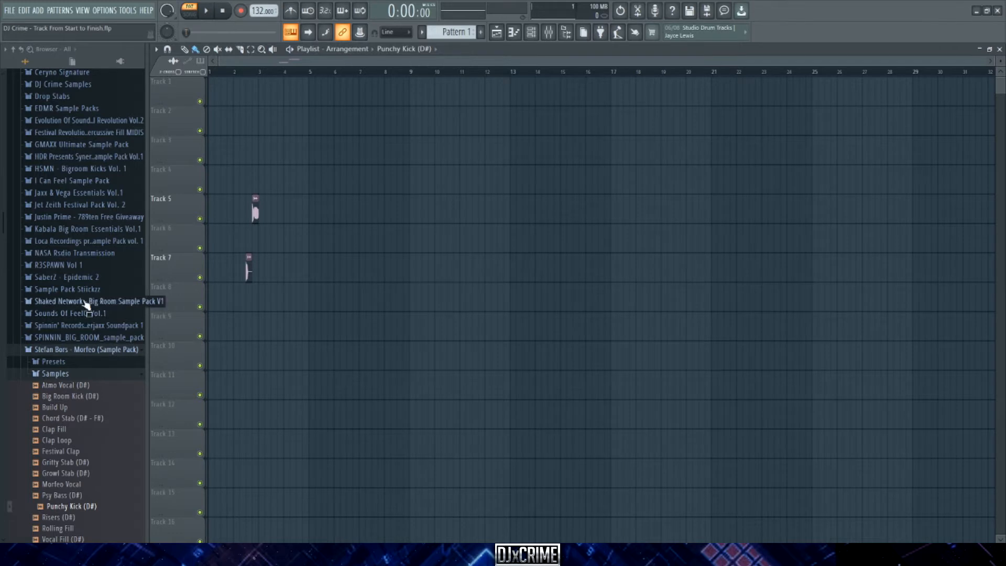
- Open the L4RZ Big Room kicks folder inside the HDR Presents sample pack Vol.1
{"action": "scroll", "coordinate": [89, 320], "scroll_direction": "up", "scroll_amount": 5}
{"action": "scroll", "coordinate": [91, 310], "scroll_direction": "up", "scroll_amount": 3}
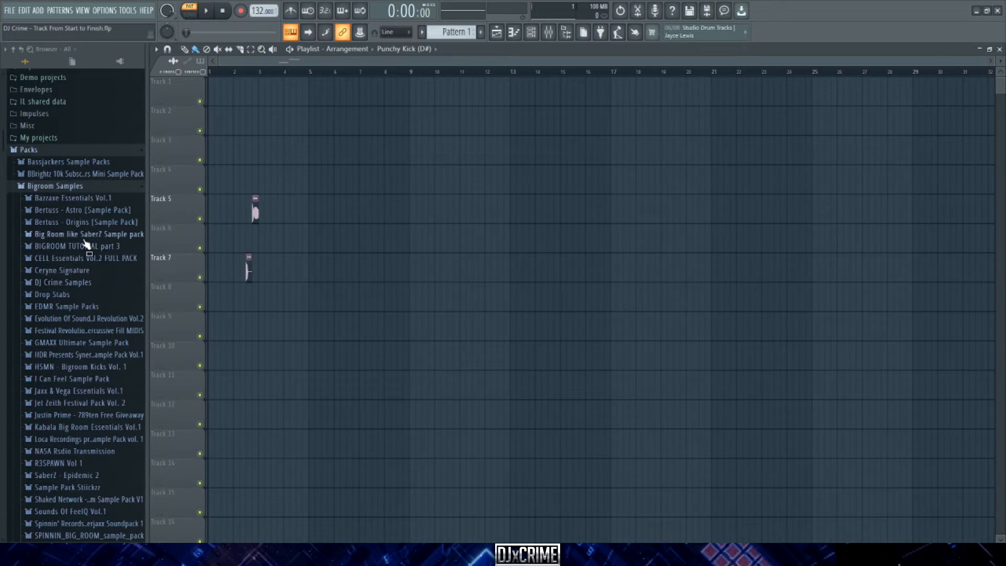
{"action": "left_click", "coordinate": [68, 355]}
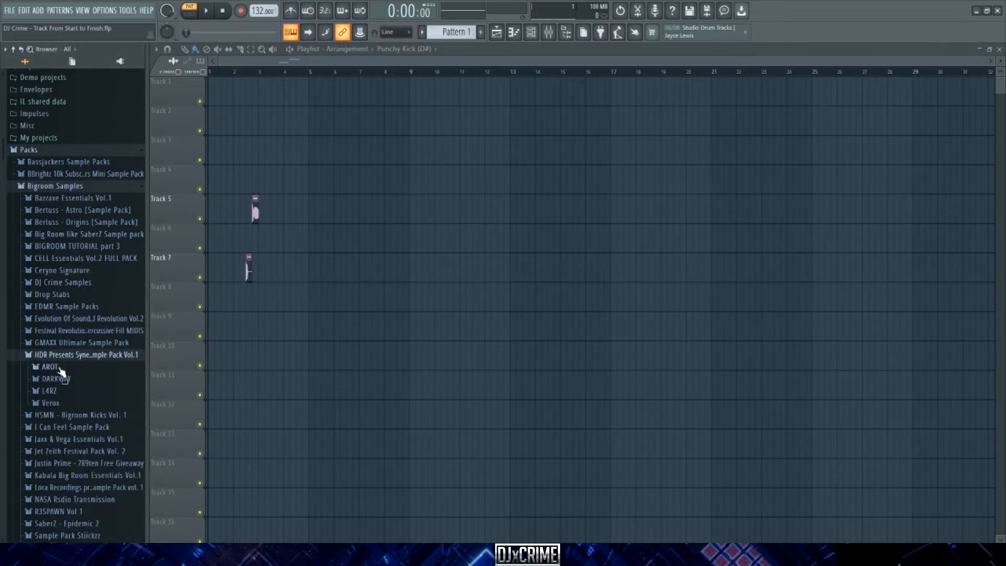
{"action": "left_click", "coordinate": [53, 390]}
{"action": "left_click", "coordinate": [78, 405]}
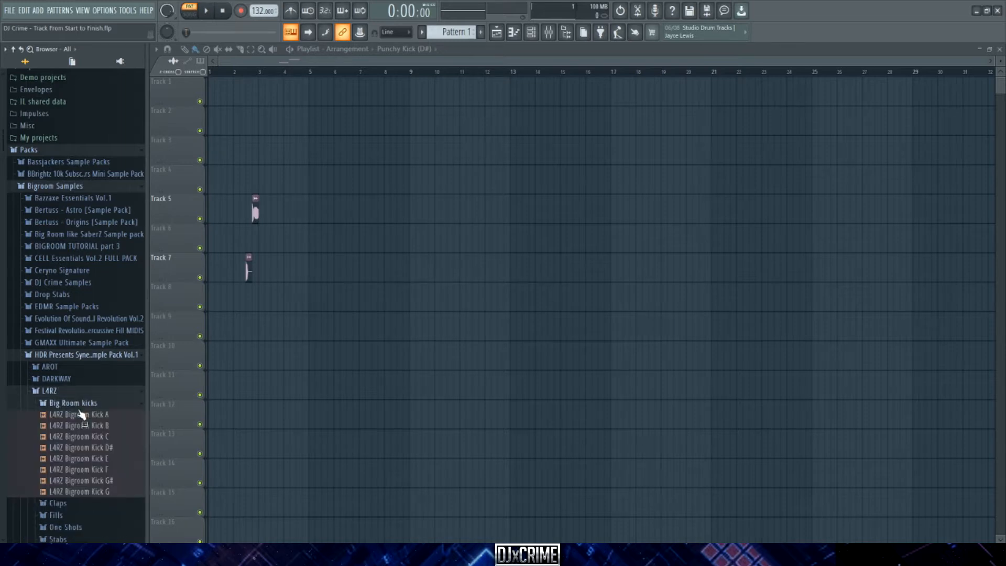
- Audition the L4RZ big room kicks and place L4RZ Bigroom Kick E on Track 6 in bar 3
{"action": "left_click", "coordinate": [80, 434]}
{"action": "left_click", "coordinate": [84, 447]}
{"action": "left_click", "coordinate": [85, 468]}
{"action": "left_click", "coordinate": [86, 480]}
{"action": "left_click", "coordinate": [88, 491]}
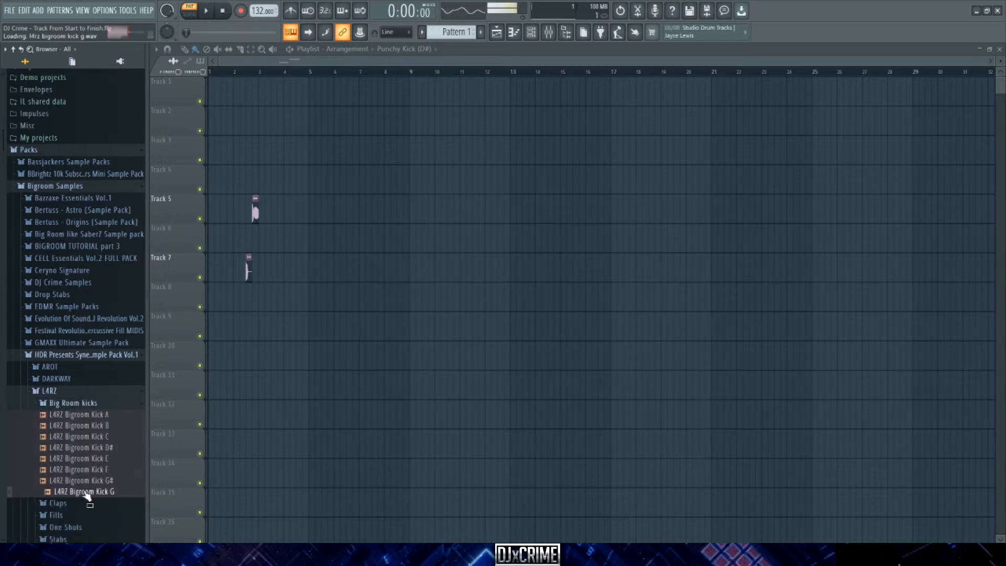
{"action": "left_click", "coordinate": [86, 460]}
{"action": "left_click_drag", "start_coordinate": [87, 462], "coordinate": [265, 240]}
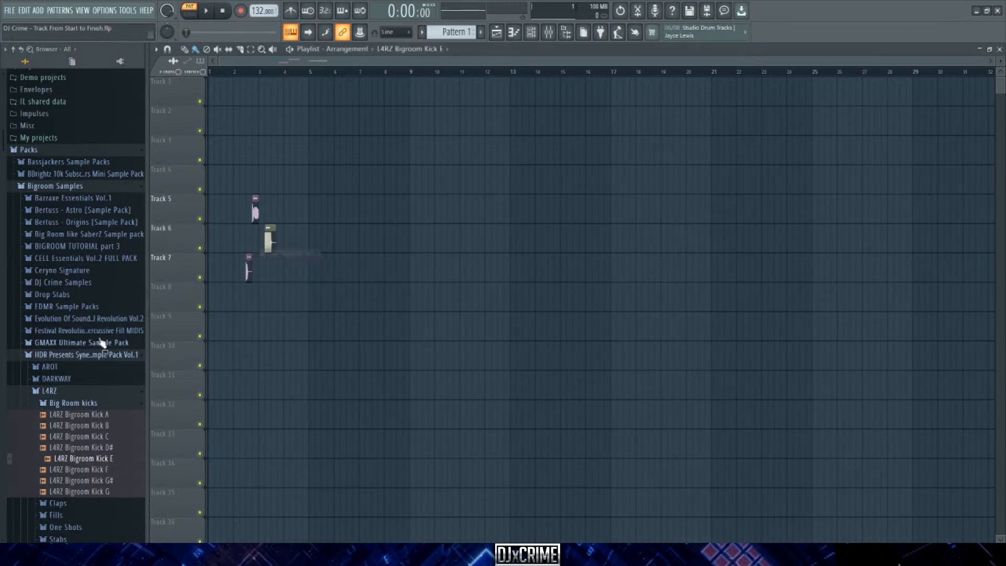
- Audition the AROT kicks in the HDR Presents pack, then close the pack's folder
{"action": "left_click", "coordinate": [49, 366]}
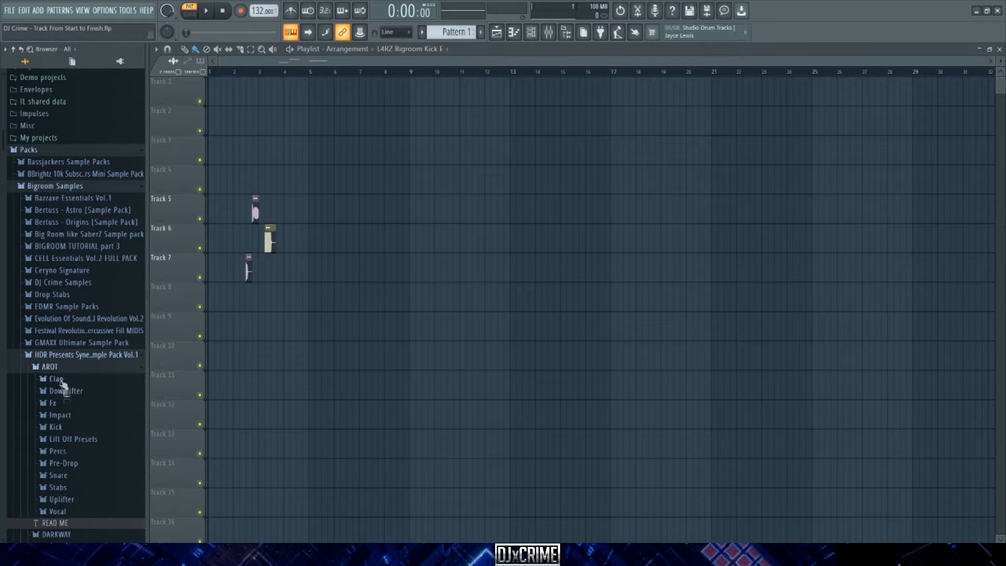
{"action": "left_click", "coordinate": [56, 427]}
{"action": "left_click", "coordinate": [65, 450]}
{"action": "left_click", "coordinate": [67, 460]}
{"action": "left_click", "coordinate": [69, 471]}
{"action": "left_click", "coordinate": [72, 482]}
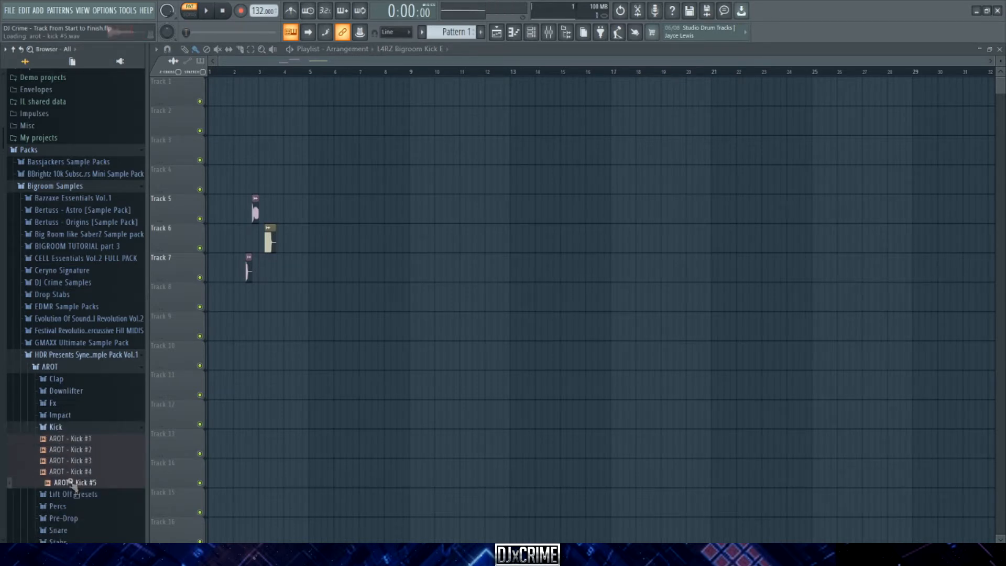
{"action": "left_click", "coordinate": [73, 472]}
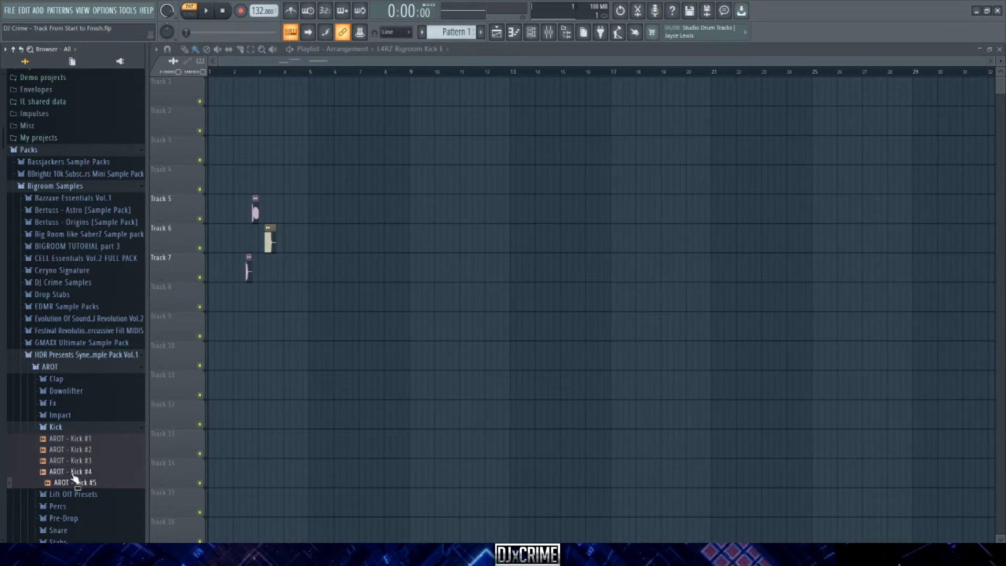
{"action": "left_click", "coordinate": [74, 438]}
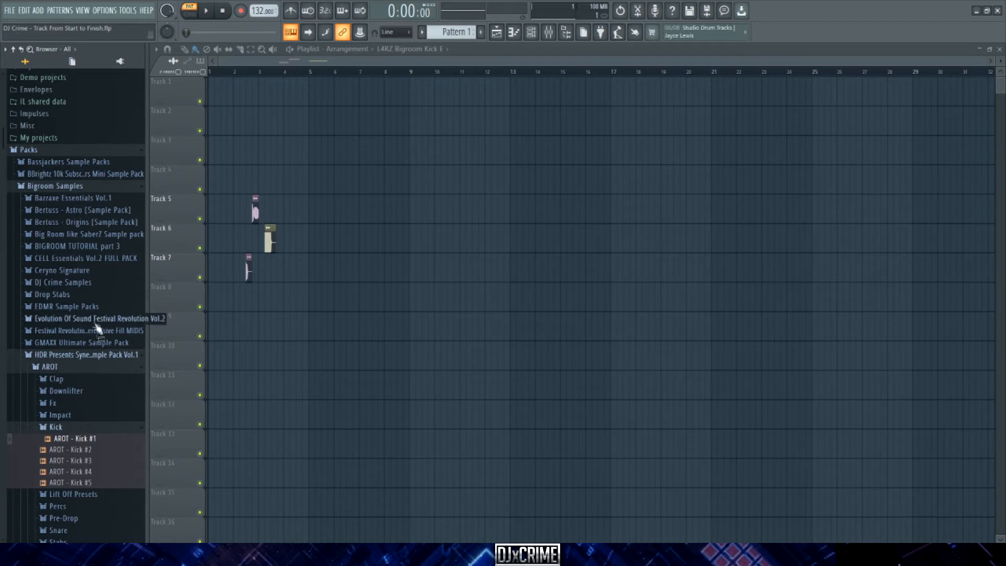
{"action": "left_click", "coordinate": [89, 355]}
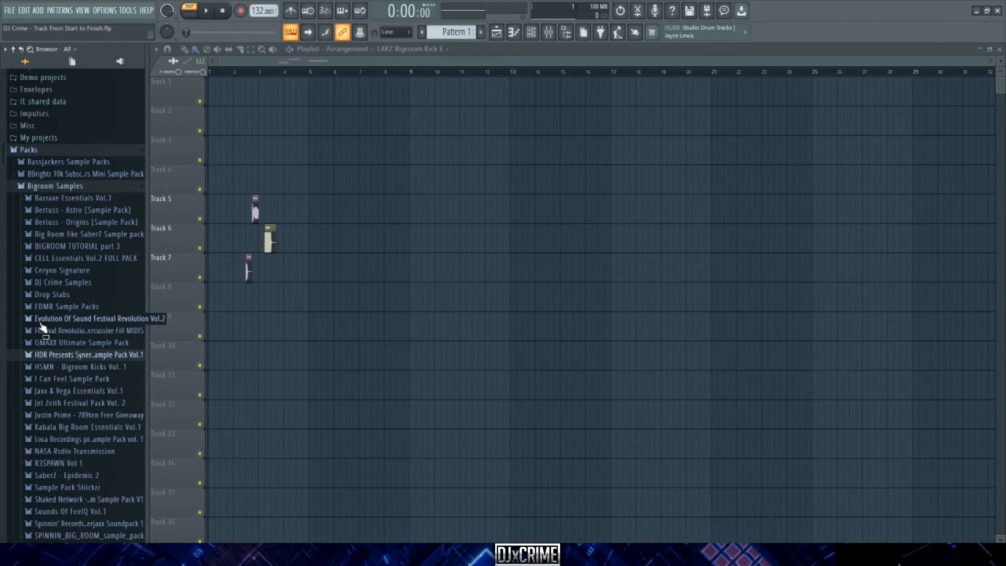
- Audition the drum kicks in Kabala Big Room Essentials Vol.1 and place KBRE-1 Kicks 04 D# on Track 4 mid-bar 4
{"action": "left_click", "coordinate": [94, 428]}
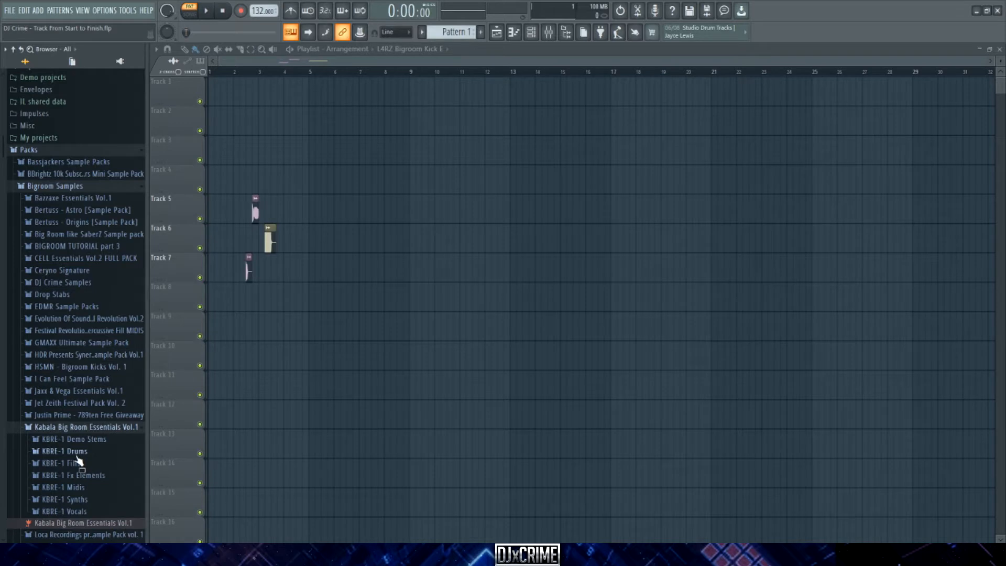
{"action": "left_click", "coordinate": [78, 451]}
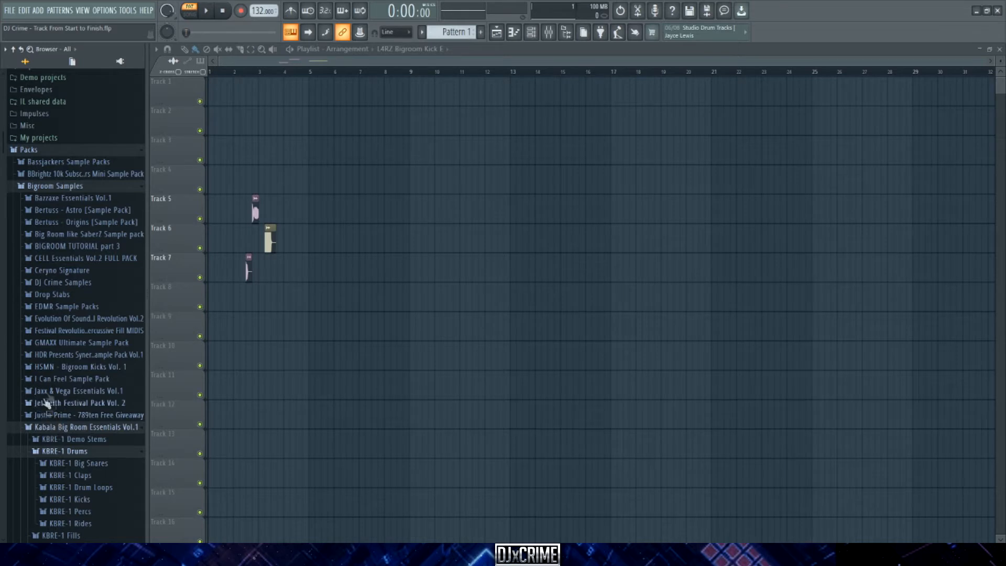
{"action": "scroll", "coordinate": [64, 411], "scroll_direction": "down", "scroll_amount": 3}
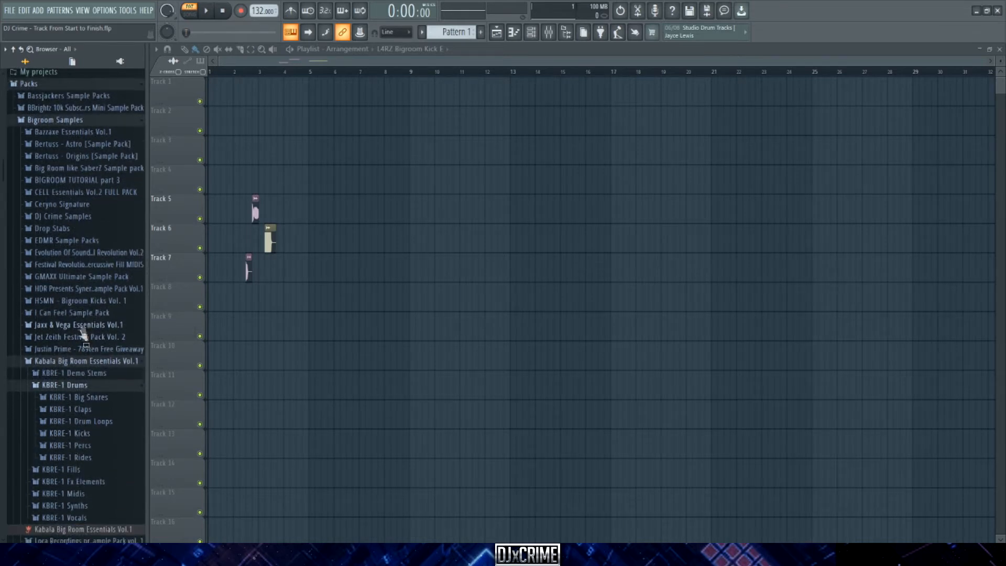
{"action": "left_click", "coordinate": [81, 434]}
{"action": "left_click", "coordinate": [81, 430]}
{"action": "left_click", "coordinate": [80, 452]}
{"action": "left_click", "coordinate": [81, 462]}
{"action": "left_click_drag", "start_coordinate": [83, 454], "coordinate": [300, 183]}
{"action": "scroll", "coordinate": [227, 227], "scroll_direction": "up", "scroll_amount": 4}
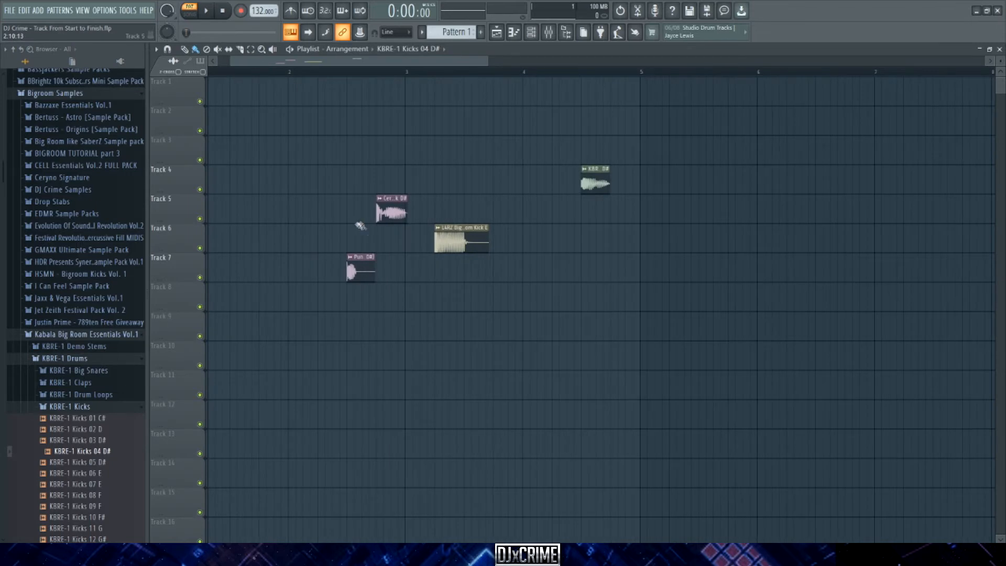
{"action": "scroll", "coordinate": [362, 279], "scroll_direction": "up", "scroll_amount": 2}
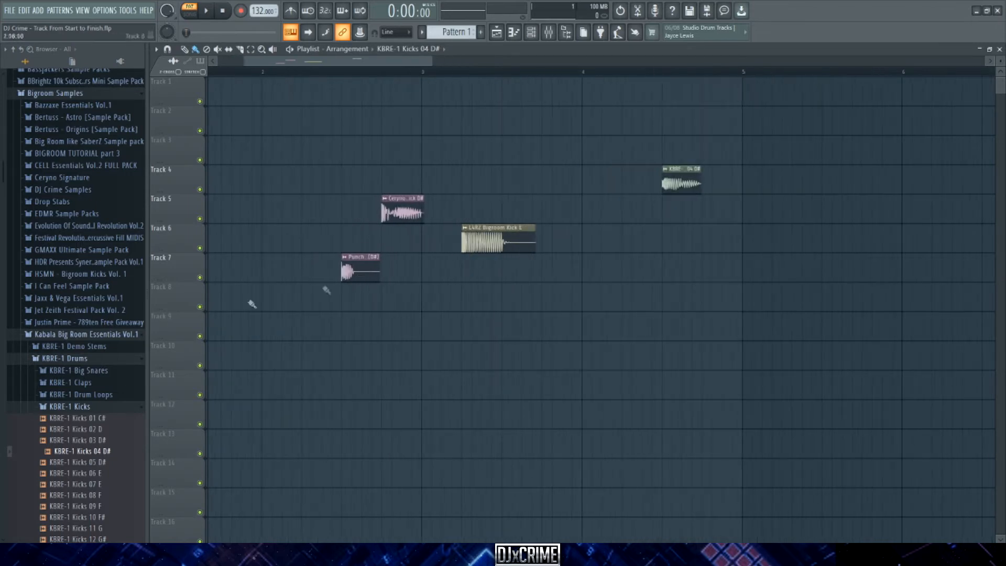
- Close the KBRE-1 Drums folder and open KSHMR_Kicks inside KSHMR_Drums of the Sounds of KSHMR Vol.3 pack
{"action": "left_click", "coordinate": [80, 358]}
{"action": "scroll", "coordinate": [82, 361], "scroll_direction": "up", "scroll_amount": 2}
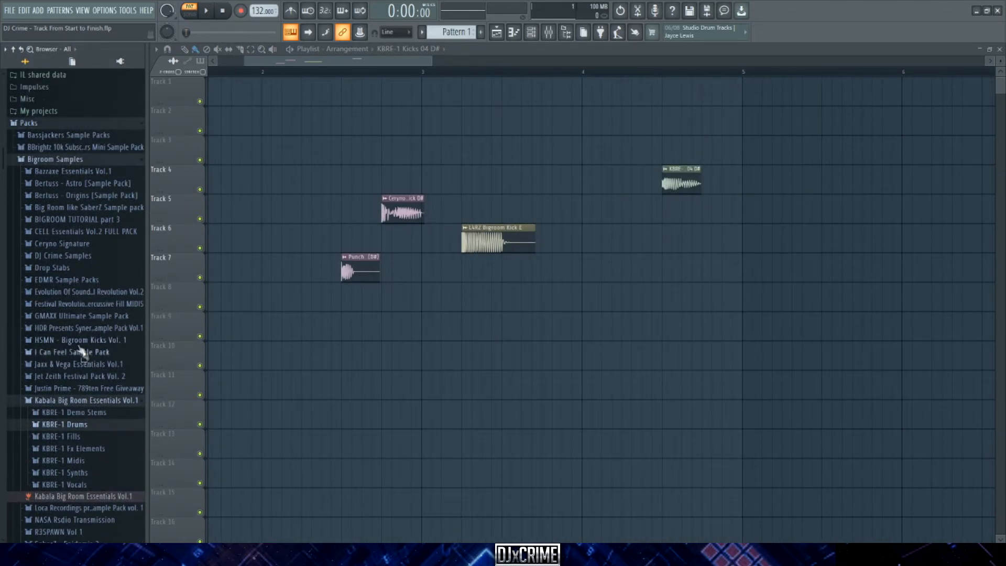
{"action": "scroll", "coordinate": [79, 356], "scroll_direction": "down", "scroll_amount": 12}
{"action": "scroll", "coordinate": [77, 356], "scroll_direction": "down", "scroll_amount": 6}
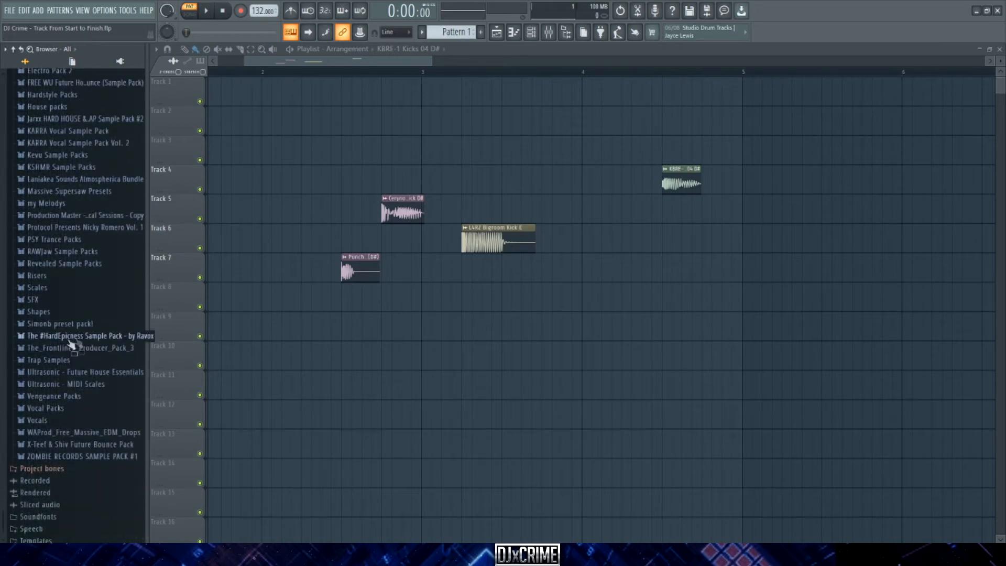
{"action": "scroll", "coordinate": [51, 199], "scroll_direction": "up", "scroll_amount": 2}
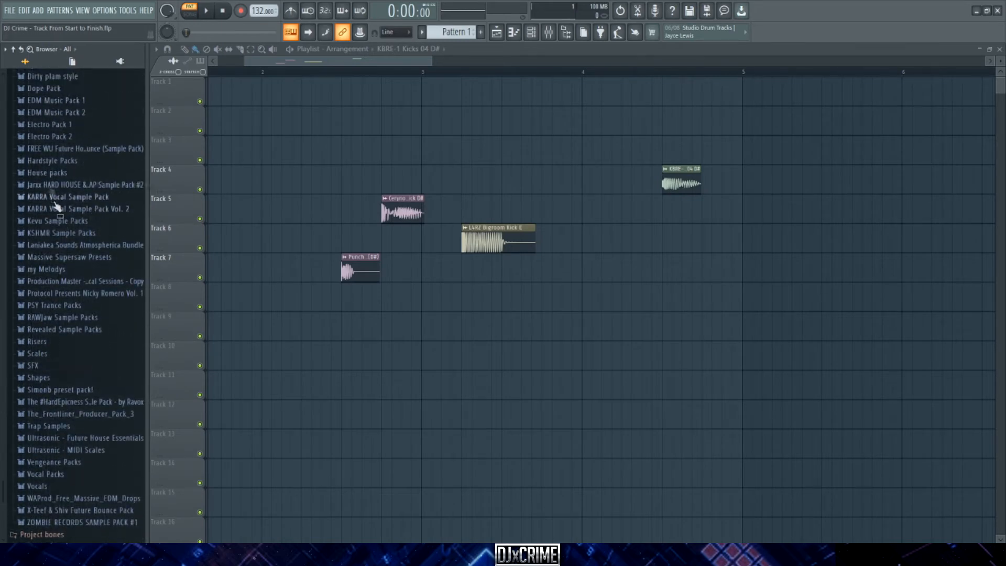
{"action": "left_click", "coordinate": [57, 233]}
{"action": "left_click", "coordinate": [72, 269]}
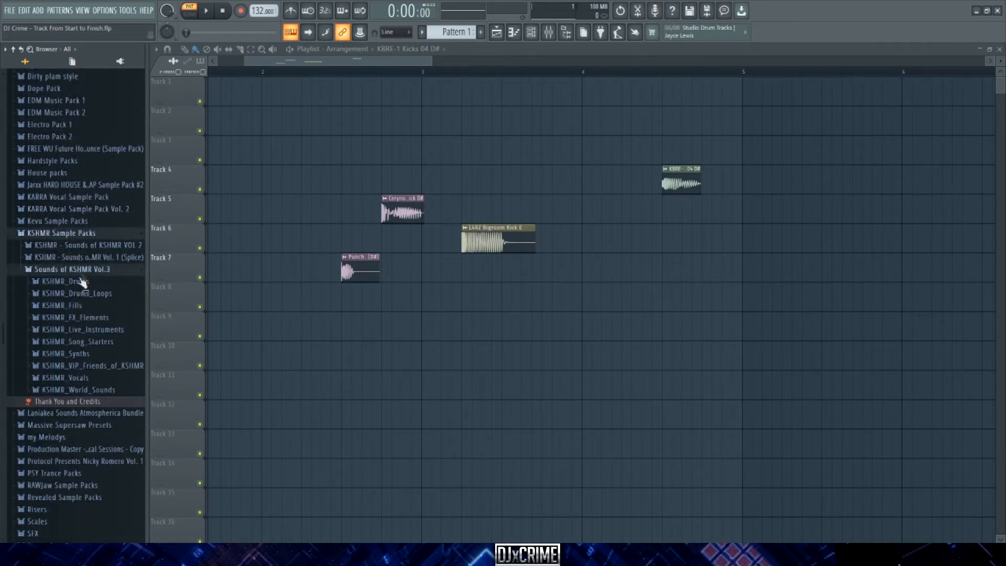
{"action": "left_click", "coordinate": [67, 281]}
{"action": "left_click", "coordinate": [78, 352]}
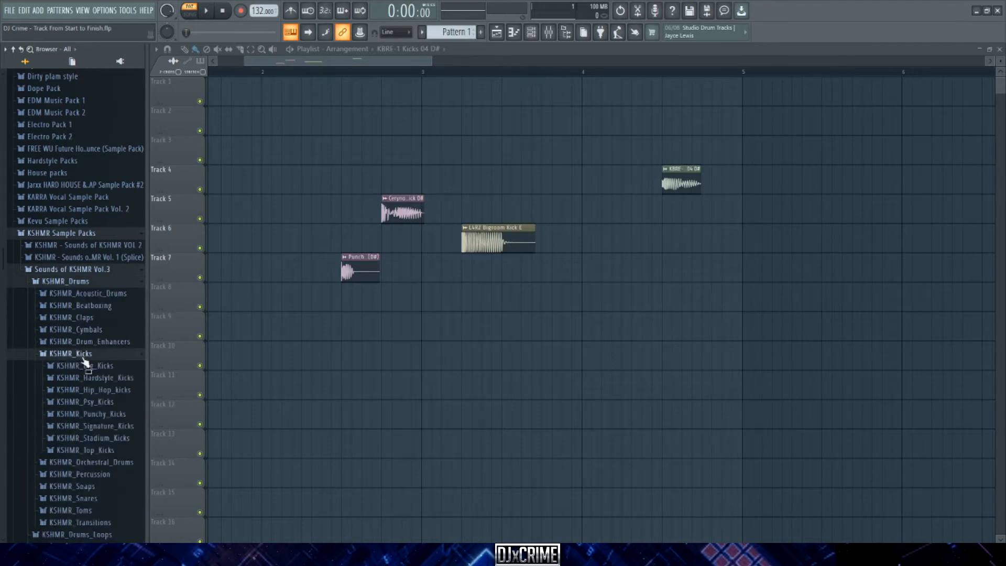
- Audition the KSHMR_Top_Kicks samples and place KSHMR_Top_Kick_02 on Track 8, aligned with the start of Punchy Kick (D#)
{"action": "left_click", "coordinate": [87, 452]}
{"action": "left_click", "coordinate": [89, 430]}
{"action": "left_click", "coordinate": [91, 408]}
{"action": "left_click", "coordinate": [92, 397]}
{"action": "left_click_drag", "start_coordinate": [93, 401], "coordinate": [387, 295]}
{"action": "scroll", "coordinate": [340, 309], "scroll_direction": "up", "scroll_amount": 3}
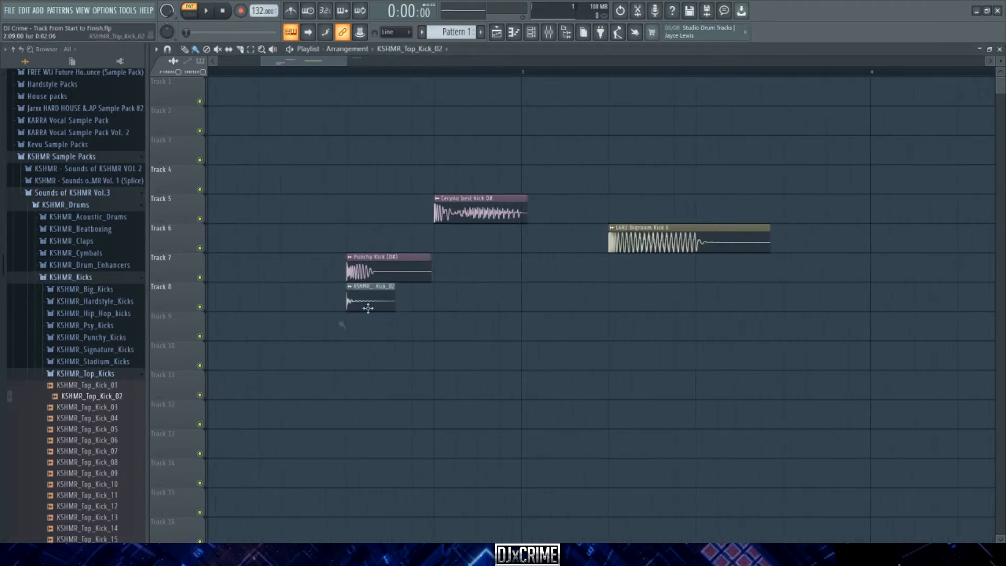
- Audition more KSHMR top kicks and place KSHMR_Top_Kick_09 on Track 9, aligned with the top kick on Track 8
{"action": "left_click", "coordinate": [83, 440]}
{"action": "left_click", "coordinate": [78, 451]}
{"action": "left_click", "coordinate": [81, 473]}
{"action": "left_click", "coordinate": [76, 485]}
{"action": "left_click", "coordinate": [79, 473]}
{"action": "left_click_drag", "start_coordinate": [80, 473], "coordinate": [378, 326]}
{"action": "scroll", "coordinate": [340, 315], "scroll_direction": "down", "scroll_amount": 5}
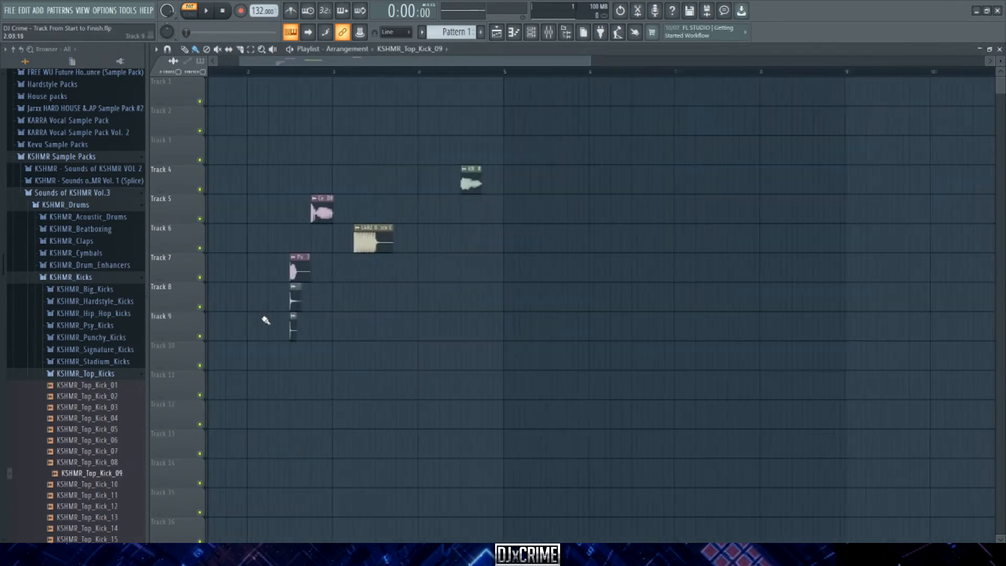
- Move the Ceryno best kick D# clip to the start of Track 1
{"action": "scroll", "coordinate": [285, 308], "scroll_direction": "up", "scroll_amount": 4}
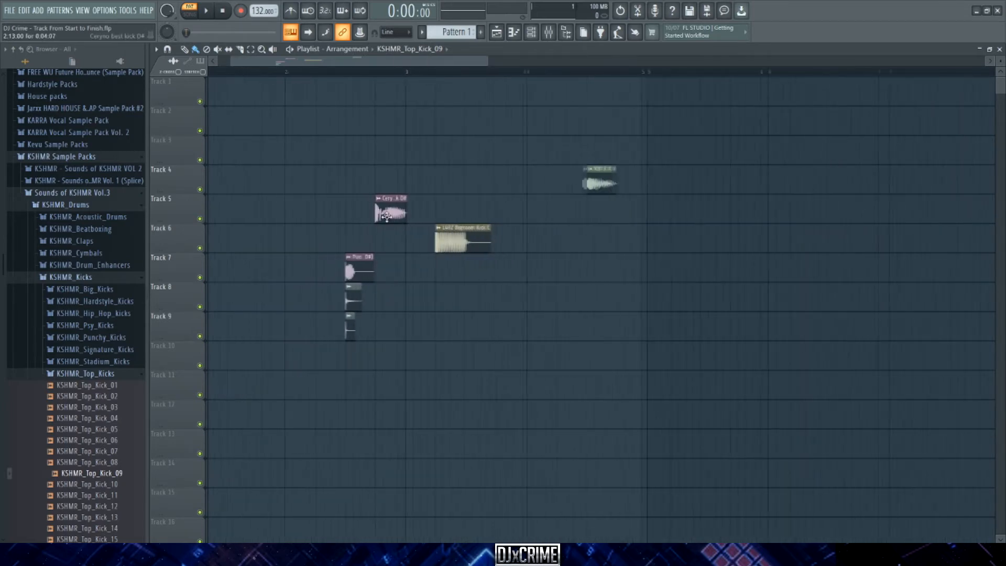
{"action": "left_click_drag", "start_coordinate": [543, 252], "coordinate": [395, 210]}
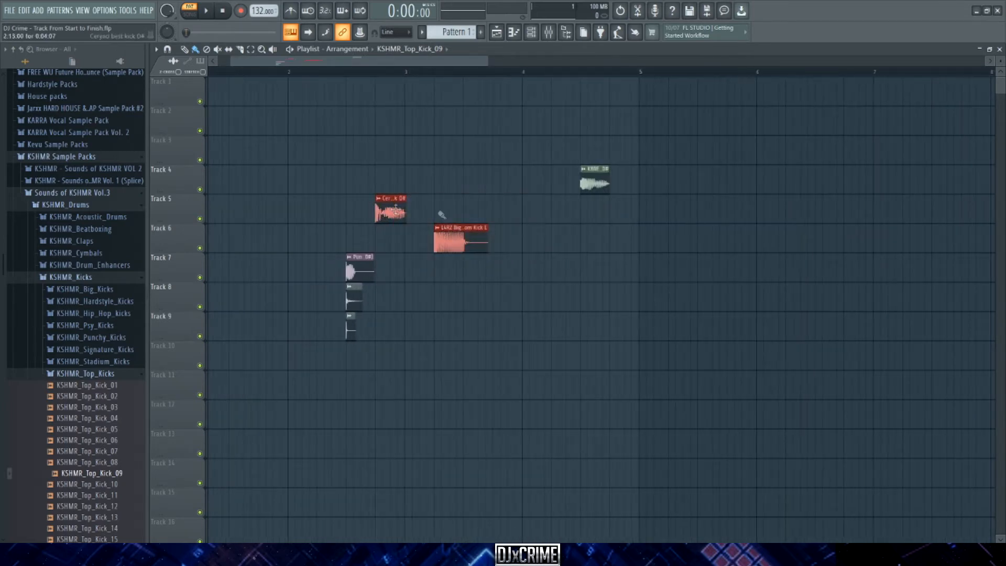
{"action": "left_click", "coordinate": [592, 190]}
{"action": "scroll", "coordinate": [283, 78], "scroll_direction": "up", "scroll_amount": 3}
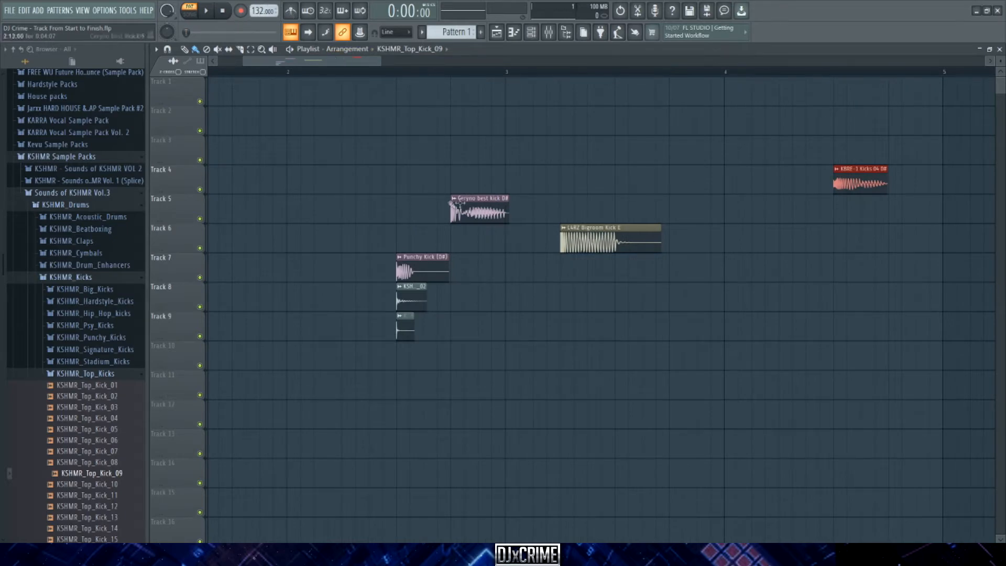
{"action": "left_click_drag", "start_coordinate": [470, 206], "coordinate": [184, 103]}
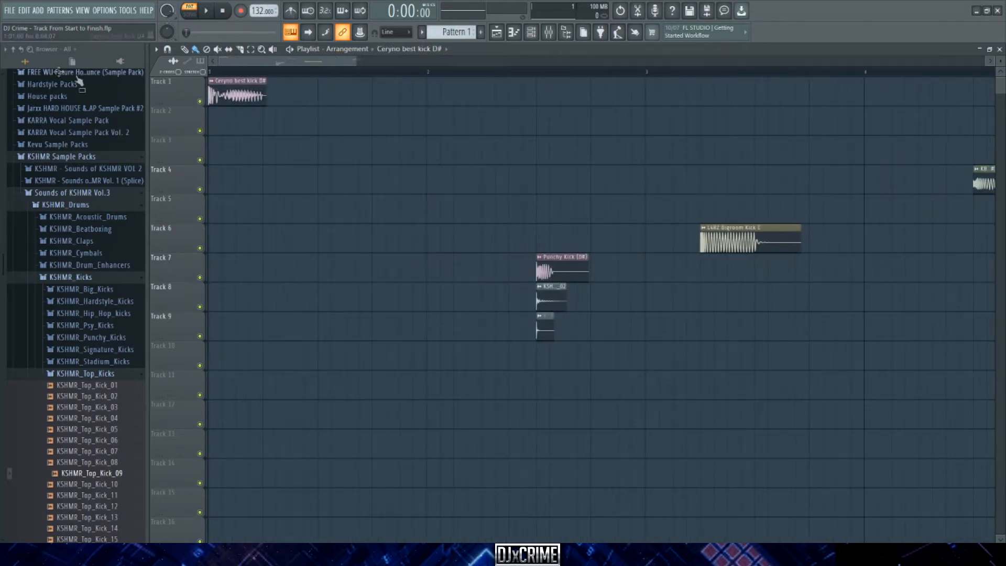
{"action": "scroll", "coordinate": [226, 93], "scroll_direction": "up", "scroll_amount": 3}
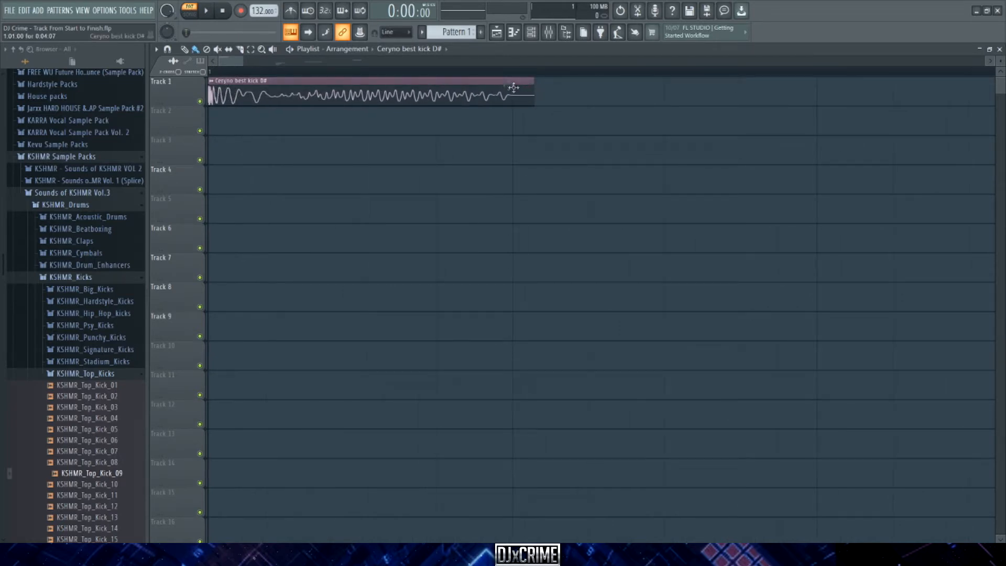
- Set the Ceryno best kick D# sample to Stretch mode and shorten its clip to end on the first beat line
{"action": "left_click_drag", "start_coordinate": [508, 84], "coordinate": [534, 95]}
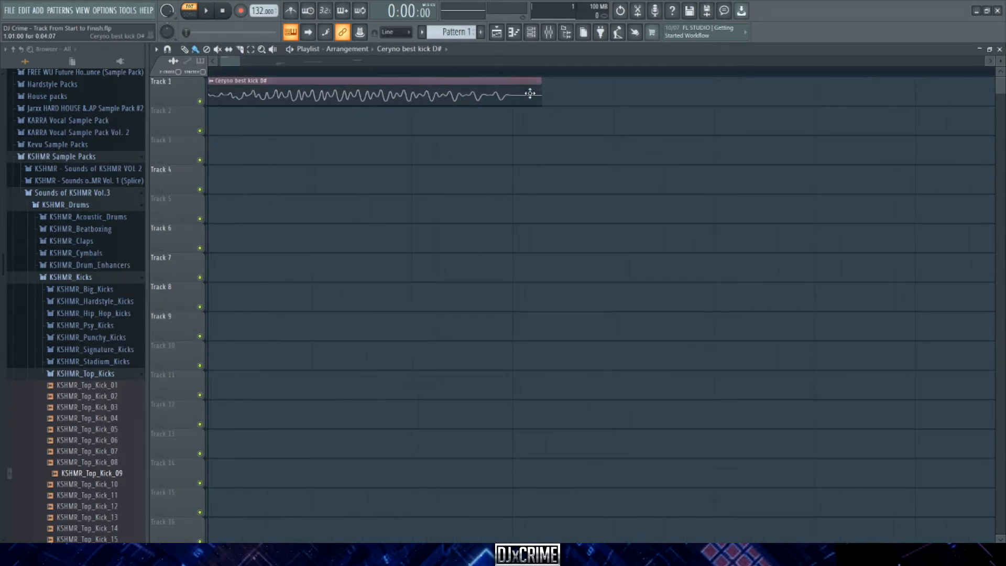
{"action": "scroll", "coordinate": [519, 90], "scroll_direction": "down", "scroll_amount": 4}
{"action": "scroll", "coordinate": [208, 89], "scroll_direction": "up", "scroll_amount": 4}
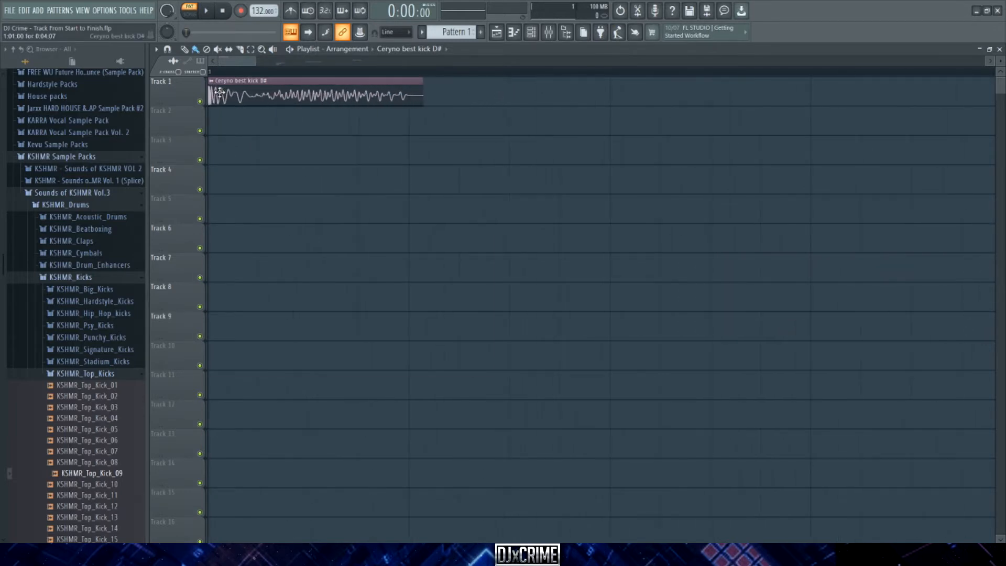
{"action": "double_click", "coordinate": [362, 95]}
{"action": "left_click", "coordinate": [451, 195]}
{"action": "left_click", "coordinate": [444, 225]}
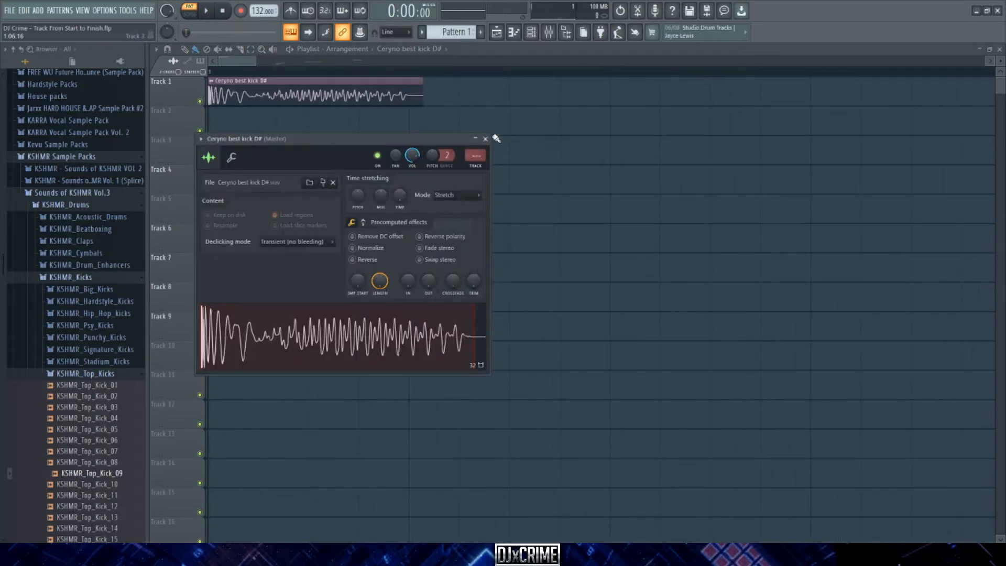
{"action": "left_click", "coordinate": [485, 138]}
{"action": "left_click_drag", "start_coordinate": [422, 95], "coordinate": [365, 104]}
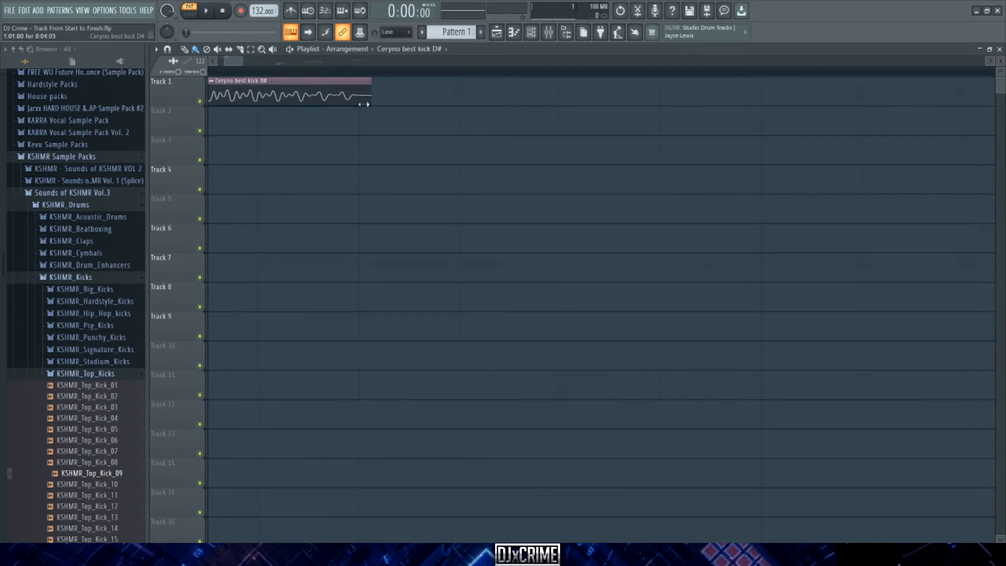
- Shift the L4RZ and KBRE-1 kick clips earlier and place L4RZ Bigroom Kick E at the start of Track 2
{"action": "scroll", "coordinate": [333, 125], "scroll_direction": "down", "scroll_amount": 7}
{"action": "mouse_move", "coordinate": [414, 193]}
{"action": "left_mouse_down"}
{"action": "mouse_move", "coordinate": [353, 251]}
{"action": "mouse_move", "coordinate": [229, 180]}
{"action": "mouse_move", "coordinate": [221, 150]}
{"action": "left_mouse_up"}
{"action": "scroll", "coordinate": [215, 152], "scroll_direction": "up", "scroll_amount": 5}
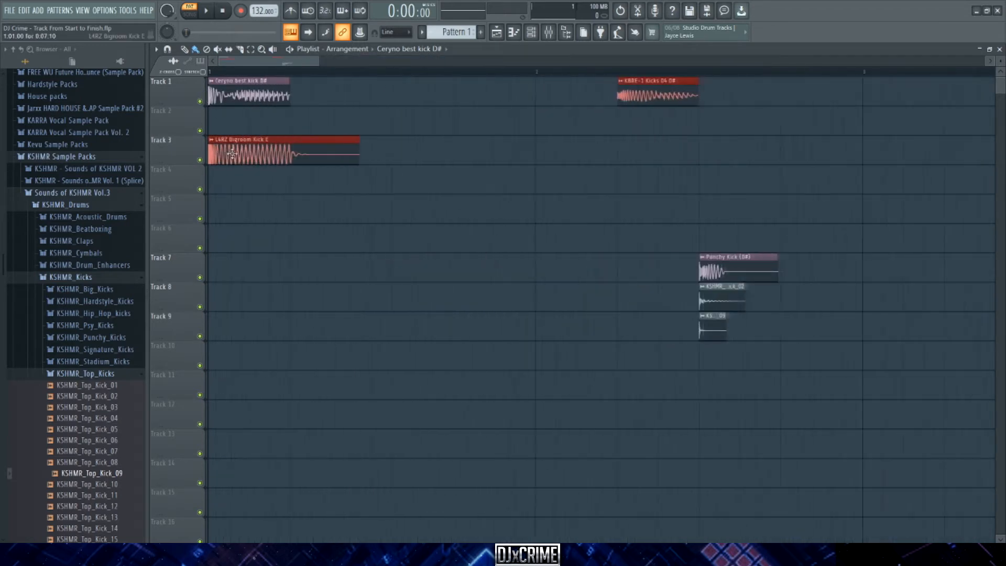
{"action": "left_click_drag", "start_coordinate": [217, 147], "coordinate": [218, 118]}
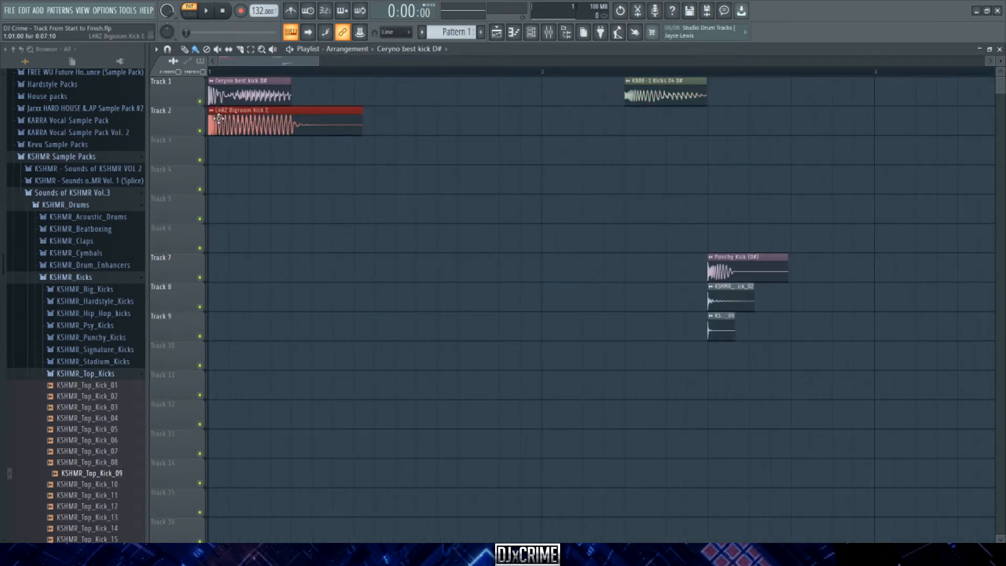
{"action": "scroll", "coordinate": [229, 151], "scroll_direction": "up", "scroll_amount": 4}
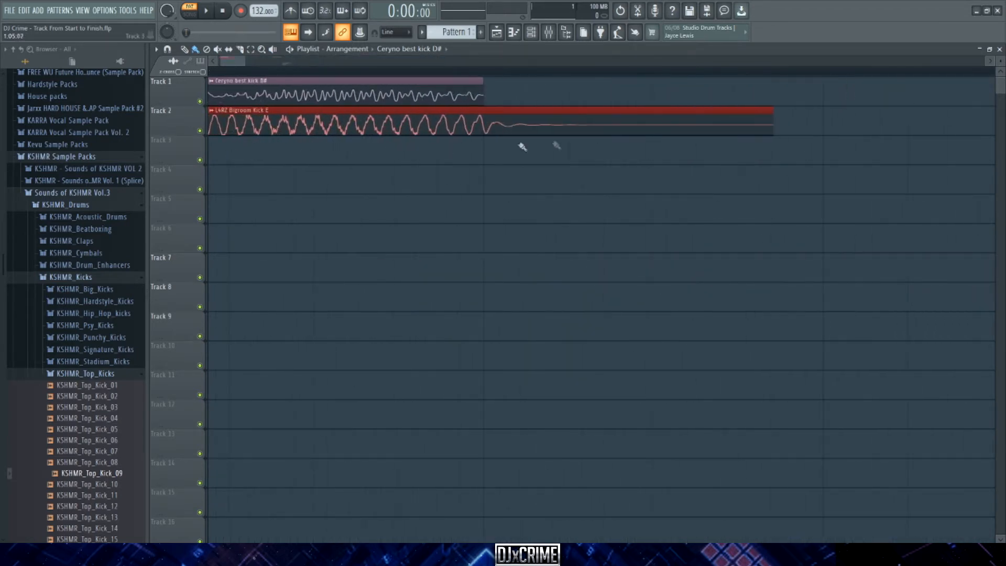
- Try to adjust the end of the L4RZ Bigroom Kick E clip on Track 2
{"action": "scroll", "coordinate": [415, 135], "scroll_direction": "down", "scroll_amount": 2}
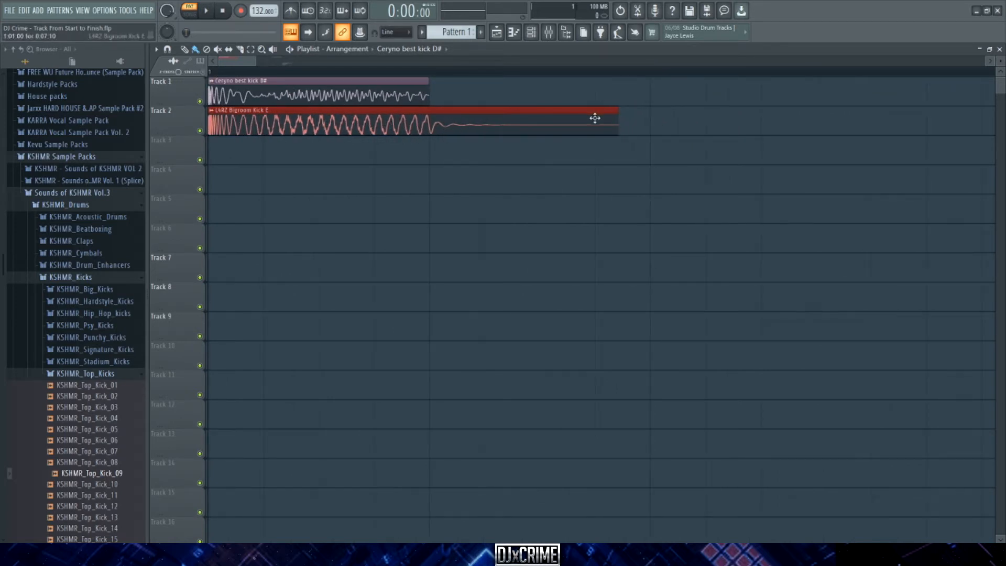
{"action": "left_click_drag", "start_coordinate": [591, 112], "coordinate": [552, 124]}
{"action": "scroll", "coordinate": [569, 128], "scroll_direction": "up", "scroll_amount": 3}
{"action": "left_click_drag", "start_coordinate": [615, 123], "coordinate": [698, 116]}
{"action": "scroll", "coordinate": [374, 121], "scroll_direction": "down", "scroll_amount": 5}
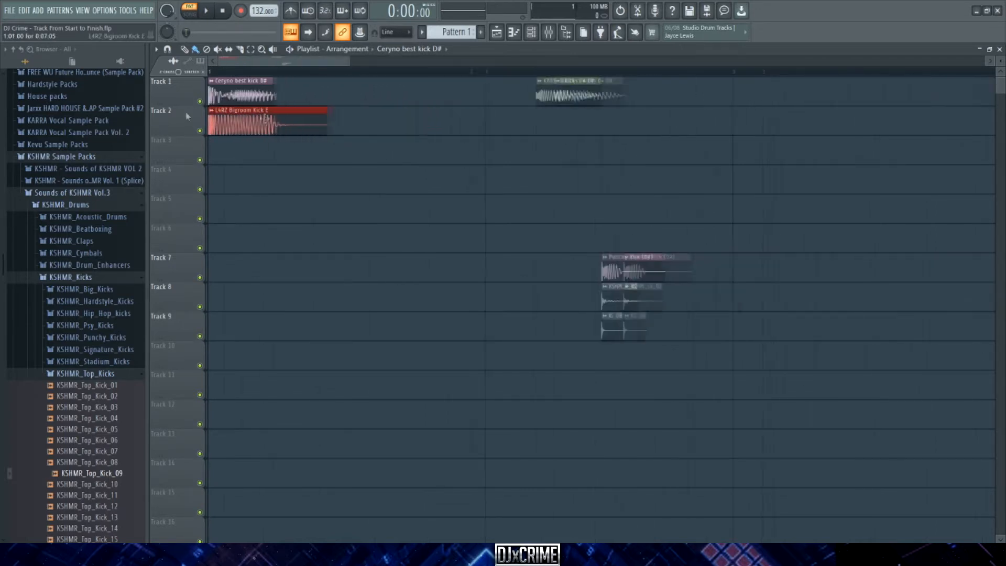
- Switch playback to song mode and move the Ceryno and L4RZ kick clips down to Tracks 6 and 7
{"action": "left_click", "coordinate": [207, 71]}
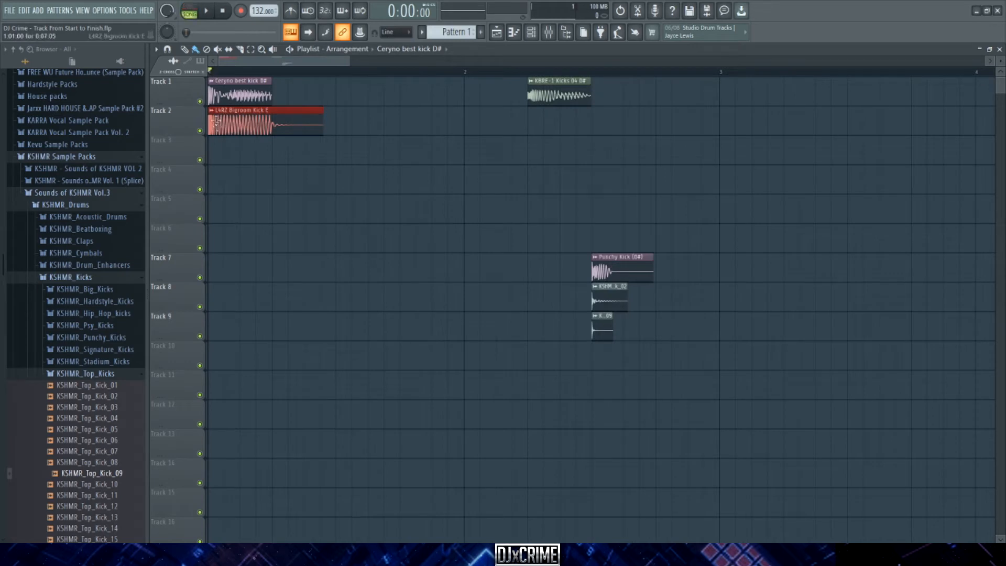
{"action": "scroll", "coordinate": [259, 104], "scroll_direction": "up", "scroll_amount": 4}
{"action": "left_click_drag", "start_coordinate": [261, 98], "coordinate": [256, 135]}
{"action": "key", "text": "shift+Down"}
{"action": "key", "text": "shift+Down"}
{"action": "key", "text": "shift+Down"}
{"action": "key", "text": "shift+Down"}
{"action": "key", "text": "shift+Down"}
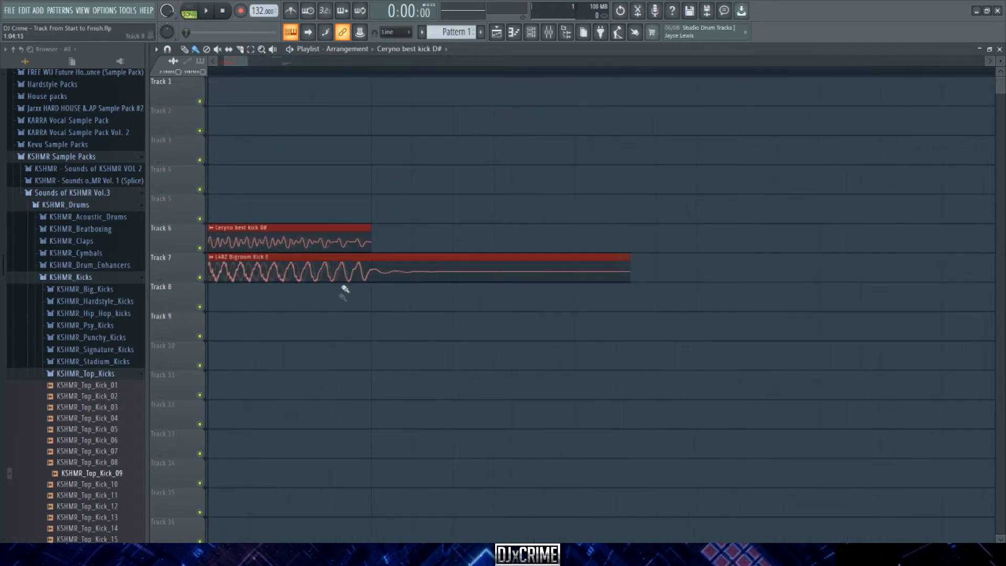
- Shorten the L4RZ Bigroom Kick E clip on Track 7 to match the length of the Ceryno kick
{"action": "left_click", "coordinate": [632, 264]}
{"action": "left_click_drag", "start_coordinate": [648, 268], "coordinate": [374, 276]}
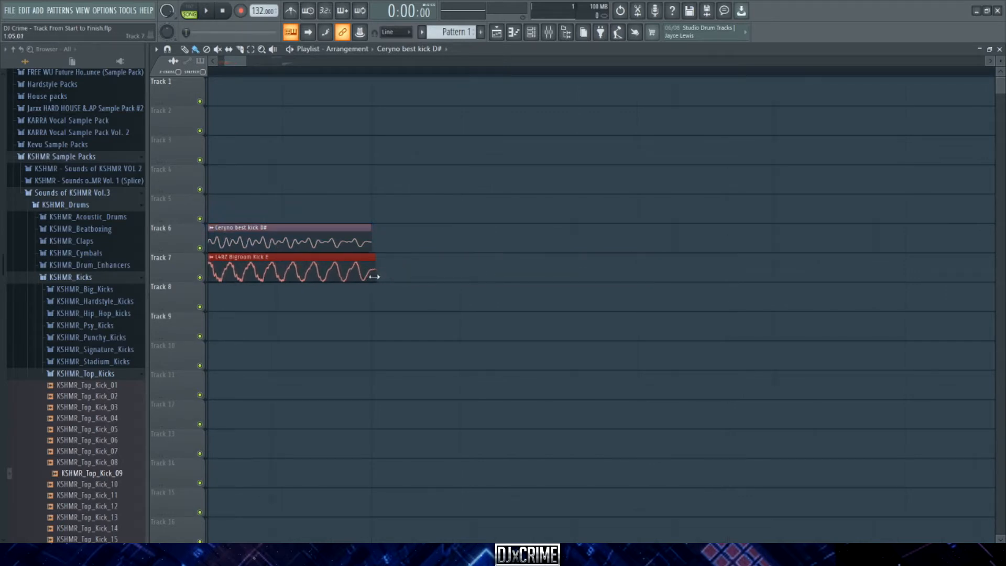
{"action": "scroll", "coordinate": [307, 267], "scroll_direction": "down", "scroll_amount": 3}
- Set the L4RZ Bigroom Kick E sample to Generic (bleeding) declicking and Stretch time-stretching mode
{"action": "double_click", "coordinate": [250, 272]}
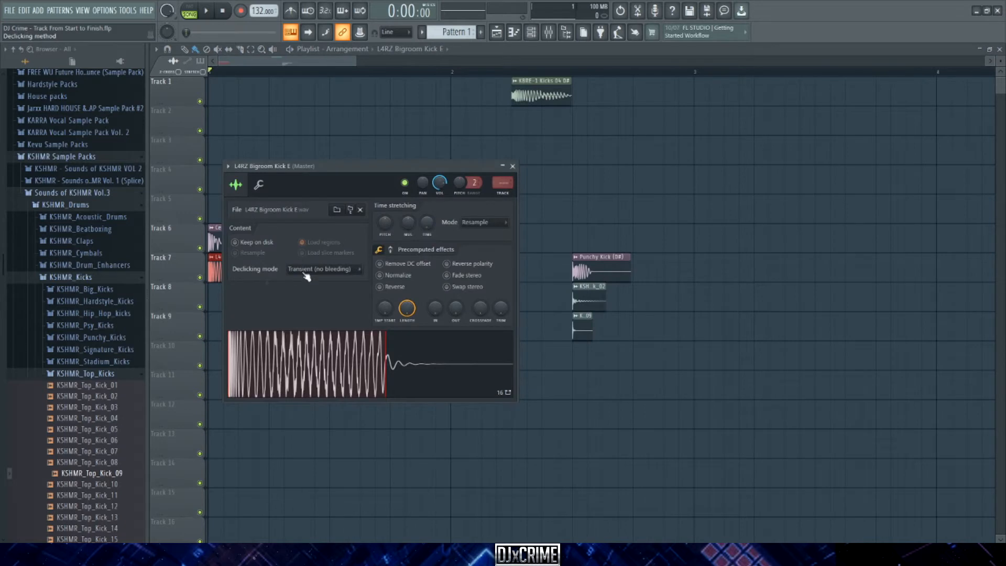
{"action": "left_click", "coordinate": [324, 268]}
{"action": "left_click", "coordinate": [304, 310]}
{"action": "left_click", "coordinate": [478, 223]}
{"action": "left_click", "coordinate": [469, 258]}
{"action": "left_click", "coordinate": [512, 167]}
- Move Ceryno best kick D# to Track 8 and KBRE-1 Kicks 04 D# to the start of Track 6
{"action": "left_click_drag", "start_coordinate": [541, 97], "coordinate": [282, 215]}
{"action": "left_click_drag", "start_coordinate": [211, 273], "coordinate": [210, 309]}
{"action": "scroll", "coordinate": [180, 323], "scroll_direction": "up", "scroll_amount": 4}
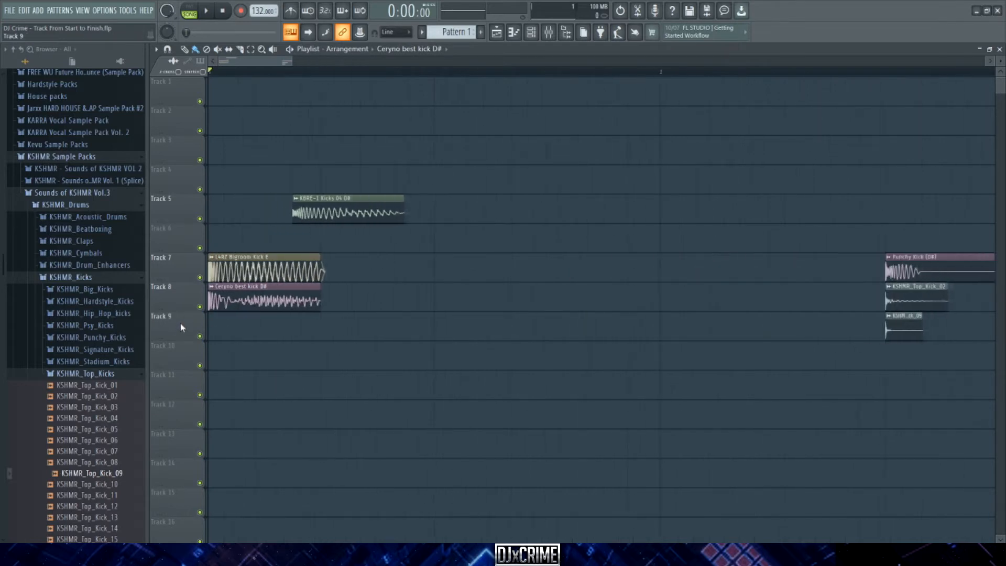
{"action": "left_click_drag", "start_coordinate": [386, 221], "coordinate": [225, 251]}
{"action": "scroll", "coordinate": [225, 251], "scroll_direction": "up", "scroll_amount": 2}
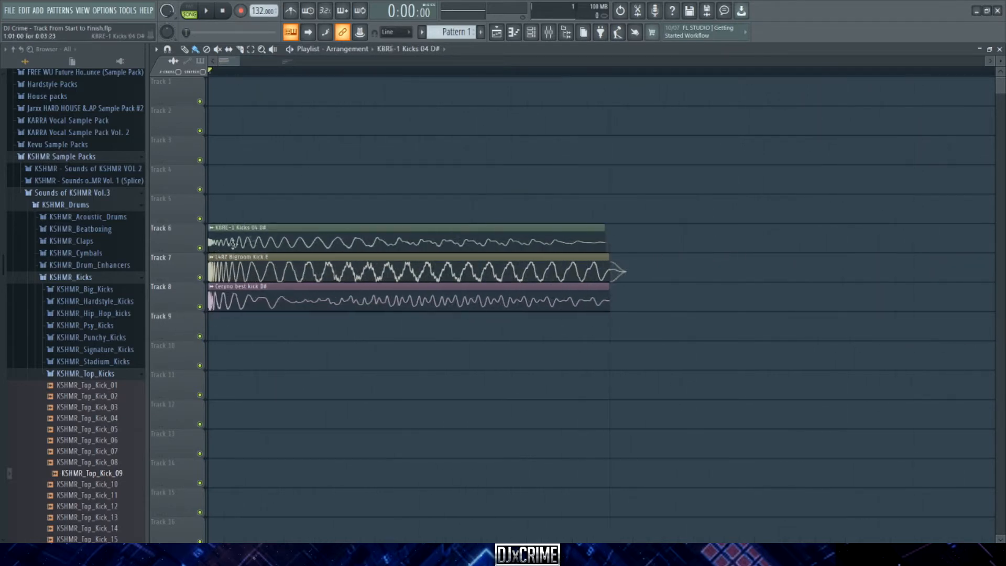
- Set KBRE-1 Kicks 04 D# to Stretch mode with a time of 1 beat, and normalize the sample
{"action": "double_click", "coordinate": [245, 239]}
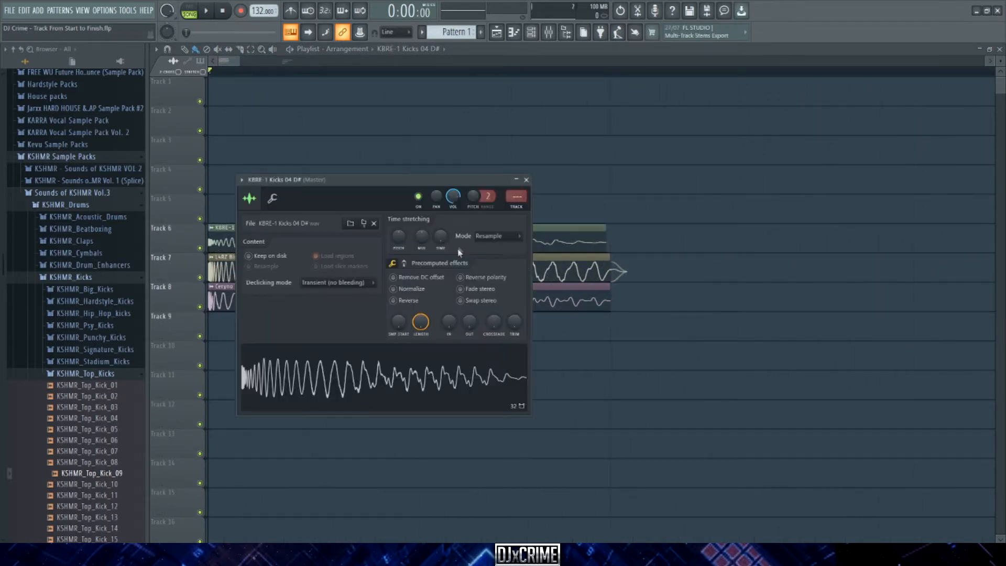
{"action": "left_click", "coordinate": [481, 237]}
{"action": "left_click", "coordinate": [493, 265]}
{"action": "right_click", "coordinate": [443, 243]}
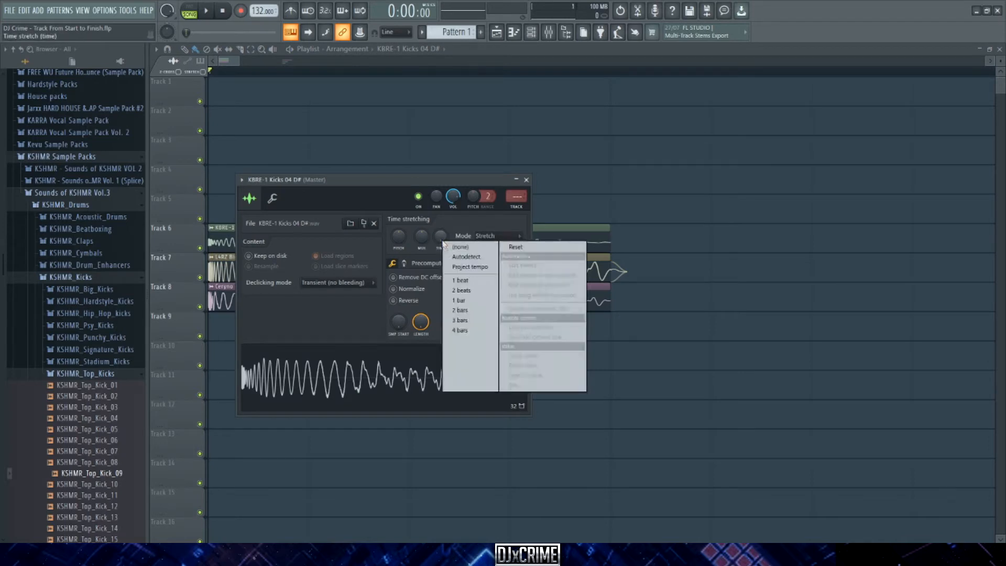
{"action": "left_click", "coordinate": [460, 280]}
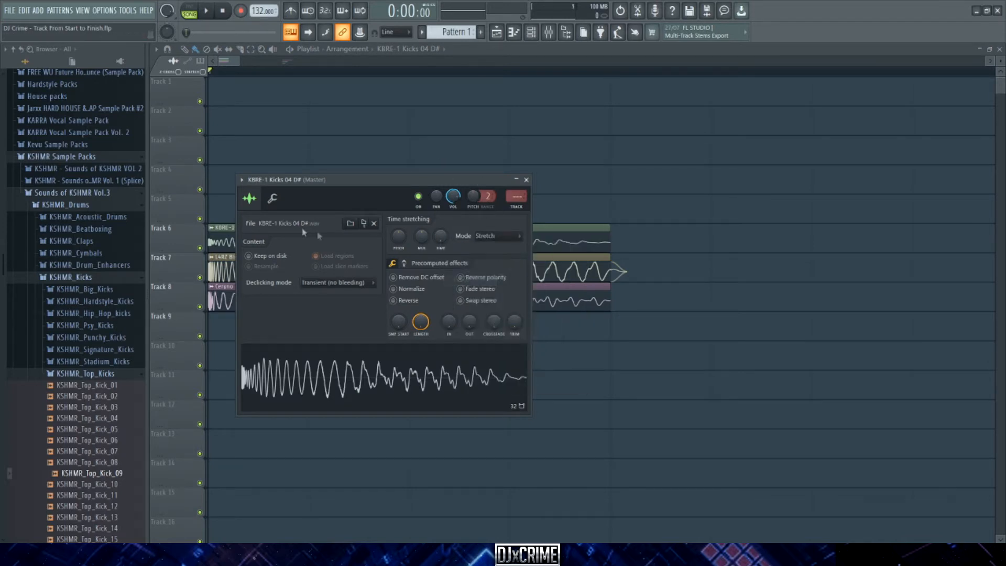
{"action": "left_click", "coordinate": [394, 289]}
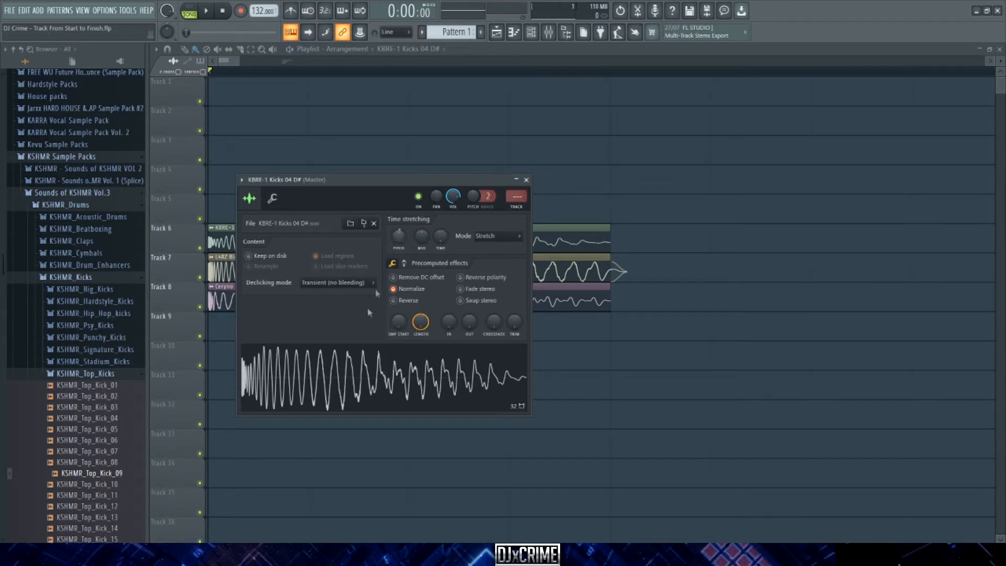
{"action": "left_click", "coordinate": [526, 181]}
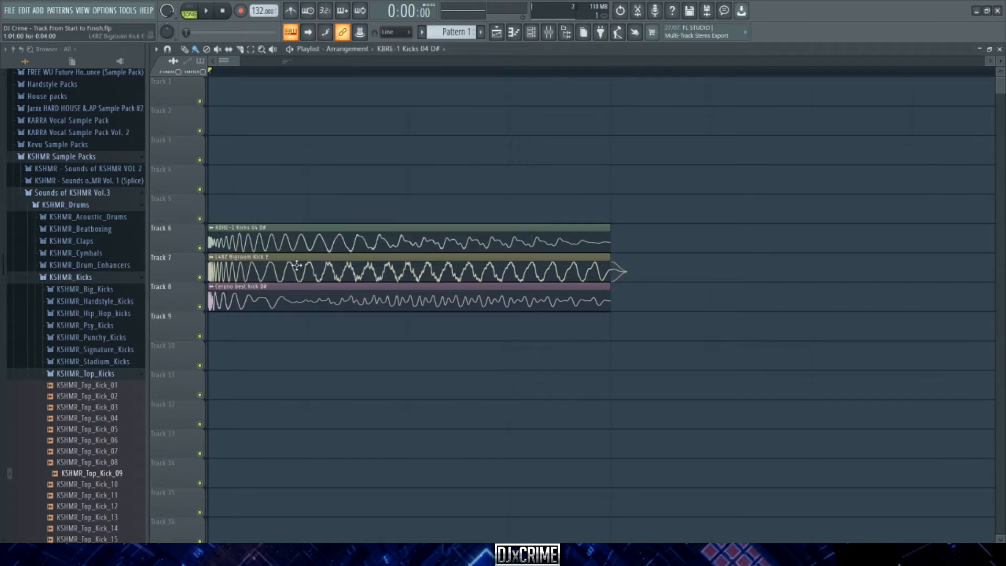
- Check the L4RZ kick's sample settings and set the Ceryno best kick D# pitch shift to +100 cents
{"action": "double_click", "coordinate": [301, 268]}
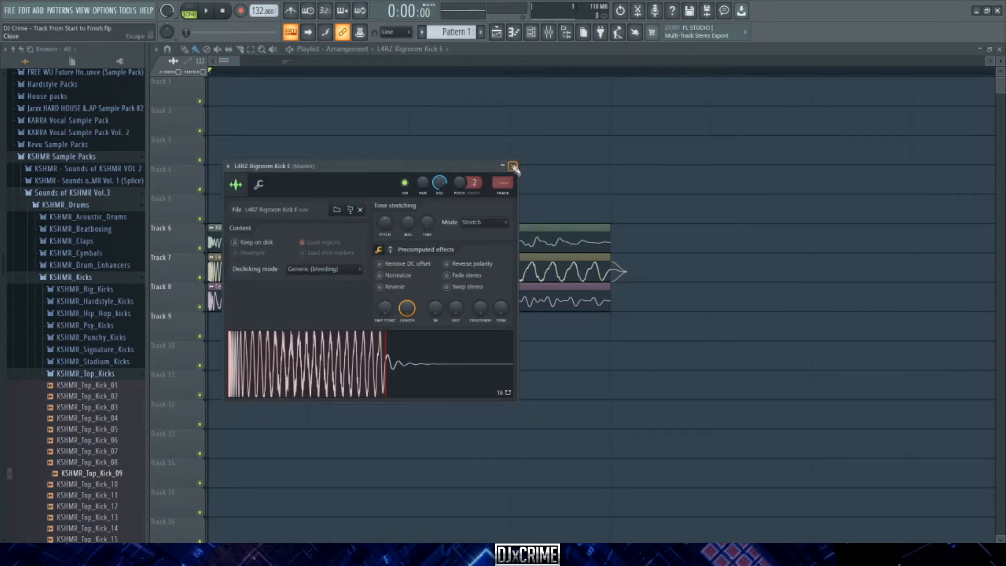
{"action": "left_click", "coordinate": [512, 166]}
{"action": "double_click", "coordinate": [367, 300]}
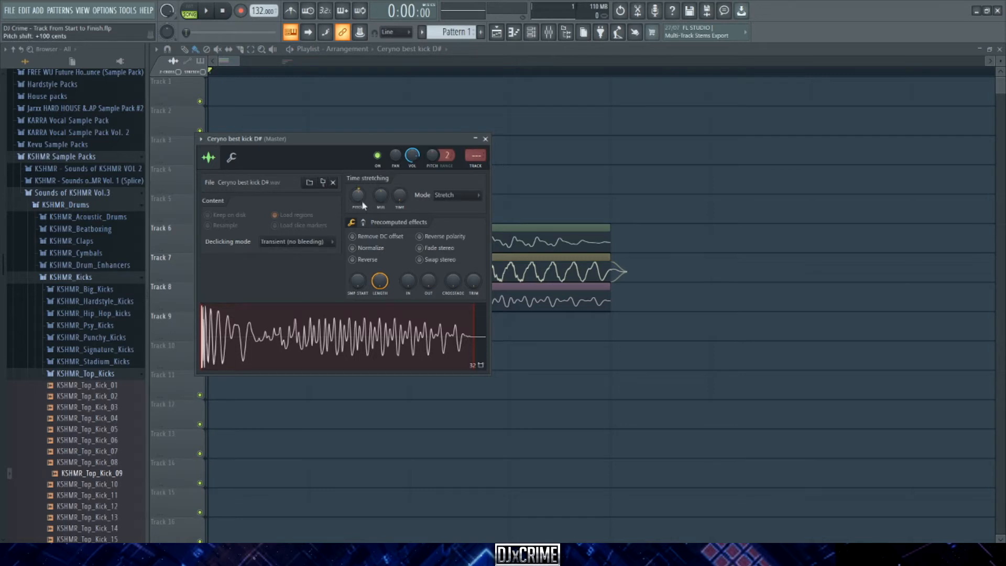
{"action": "left_click", "coordinate": [486, 139]}
- Move Punchy Kick (D#) to the start of Track 1 and play back the stacked kicks
{"action": "scroll", "coordinate": [463, 188], "scroll_direction": "down", "scroll_amount": 6}
{"action": "left_click_drag", "start_coordinate": [596, 264], "coordinate": [168, 82]}
{"action": "scroll", "coordinate": [188, 86], "scroll_direction": "up", "scroll_amount": 6}
{"action": "key", "text": "space"}
{"action": "scroll", "coordinate": [187, 86], "scroll_direction": "down", "scroll_amount": 6}
{"action": "key", "text": "space"}
- Move KSHMR_Top_Kick_09 to the start of Track 1, KSHMR_Top_Kick_02 to Track 2 and Punchy Kick (D#) to Track 3
{"action": "left_click_drag", "start_coordinate": [532, 299], "coordinate": [245, 152]}
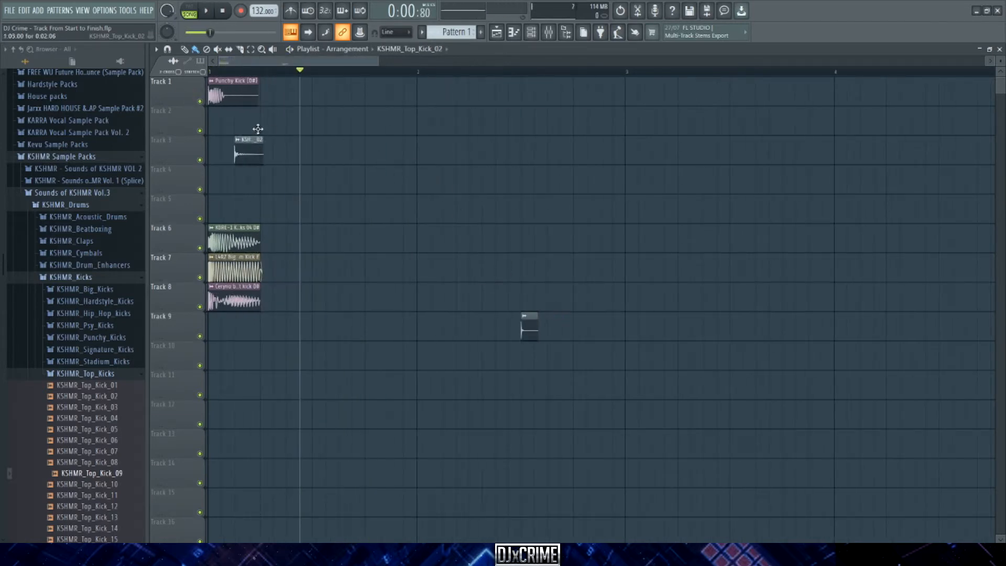
{"action": "mouse_move", "coordinate": [218, 103]}
{"action": "left_mouse_down"}
{"action": "mouse_move", "coordinate": [218, 168]}
{"action": "mouse_move", "coordinate": [223, 92]}
{"action": "left_mouse_up"}
{"action": "left_click_drag", "start_coordinate": [527, 324], "coordinate": [290, 119]}
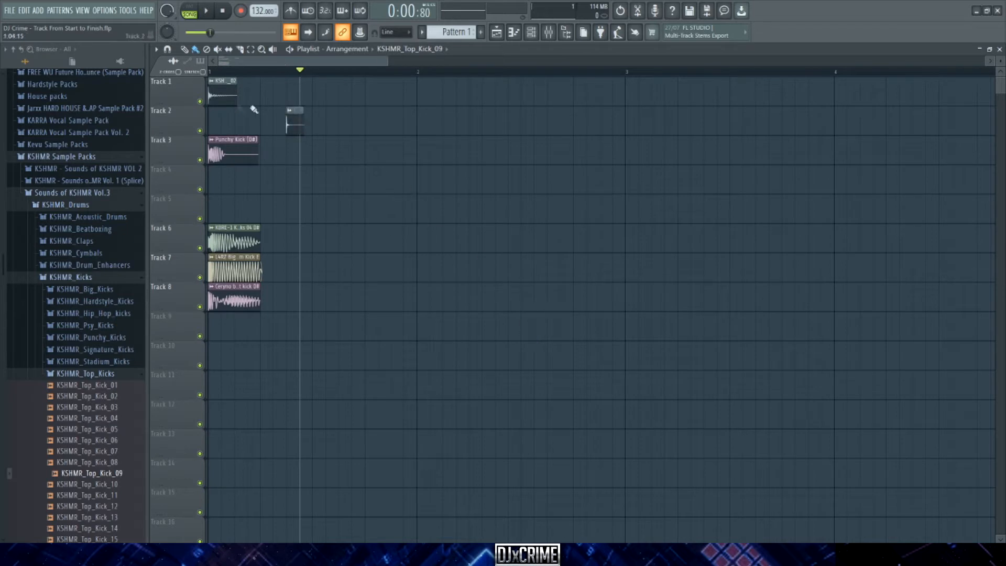
{"action": "left_click_drag", "start_coordinate": [214, 104], "coordinate": [214, 133]}
{"action": "left_click_drag", "start_coordinate": [287, 135], "coordinate": [204, 86]}
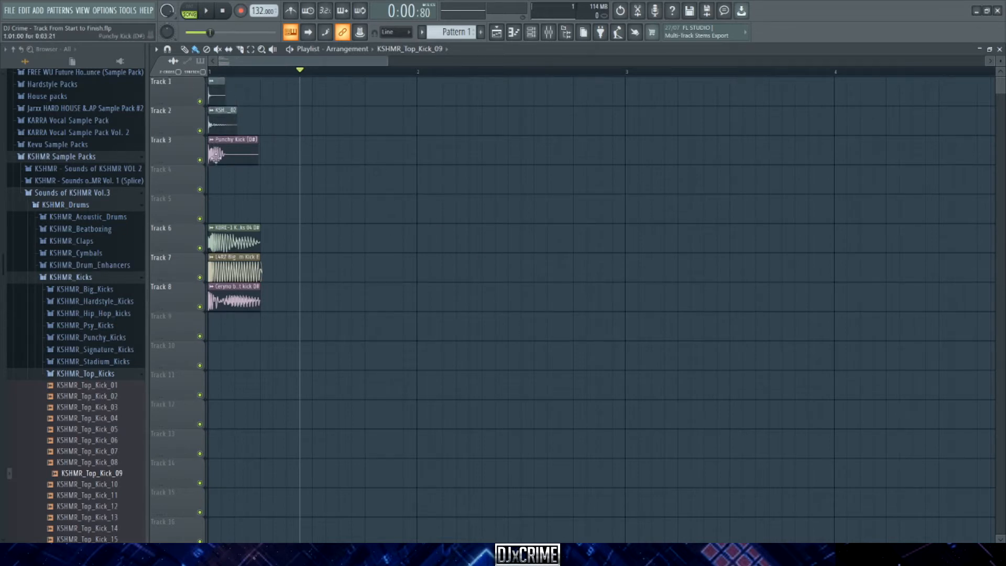
{"action": "scroll", "coordinate": [215, 157], "scroll_direction": "up", "scroll_amount": 7}
{"action": "left_click", "coordinate": [222, 12]}
{"action": "scroll", "coordinate": [145, 209], "scroll_direction": "up", "scroll_amount": 8}
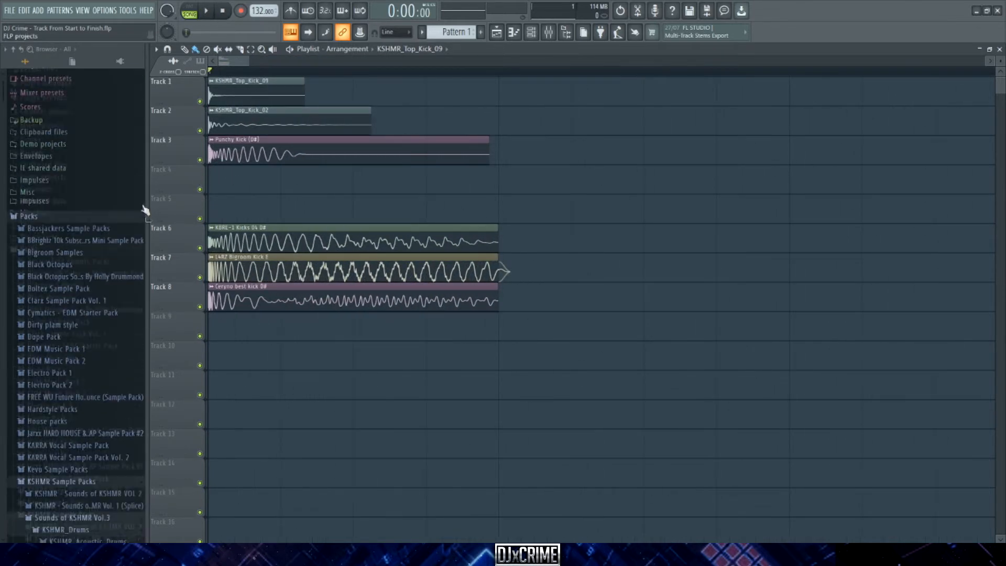
{"action": "scroll", "coordinate": [144, 210], "scroll_direction": "up", "scroll_amount": 3}
{"action": "scroll", "coordinate": [200, 182], "scroll_direction": "up", "scroll_amount": 2}
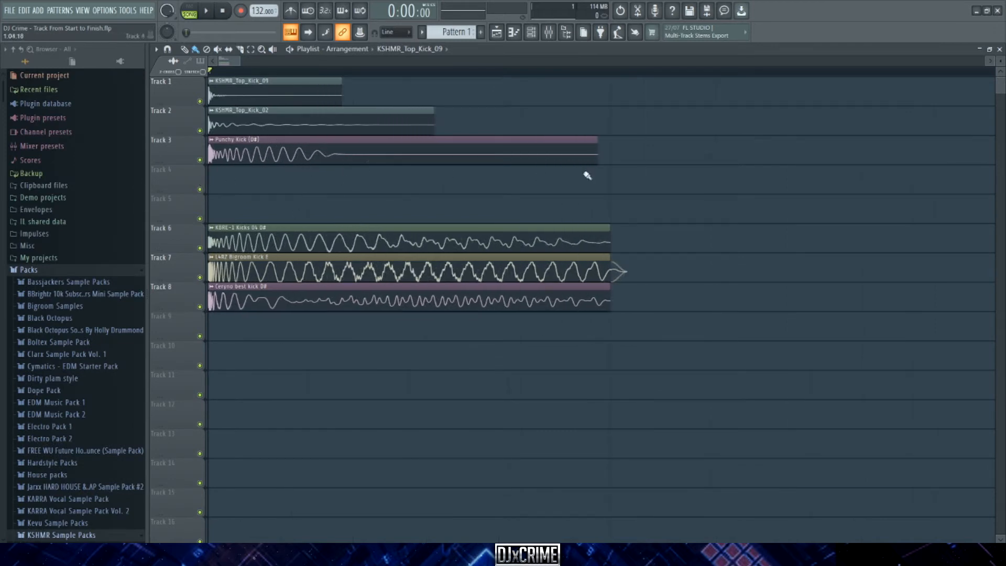
- Set Punchy Kick (D#) to a +100 cents pitch shift and Stretch mode with a time of 1 beat
{"action": "double_click", "coordinate": [287, 155]}
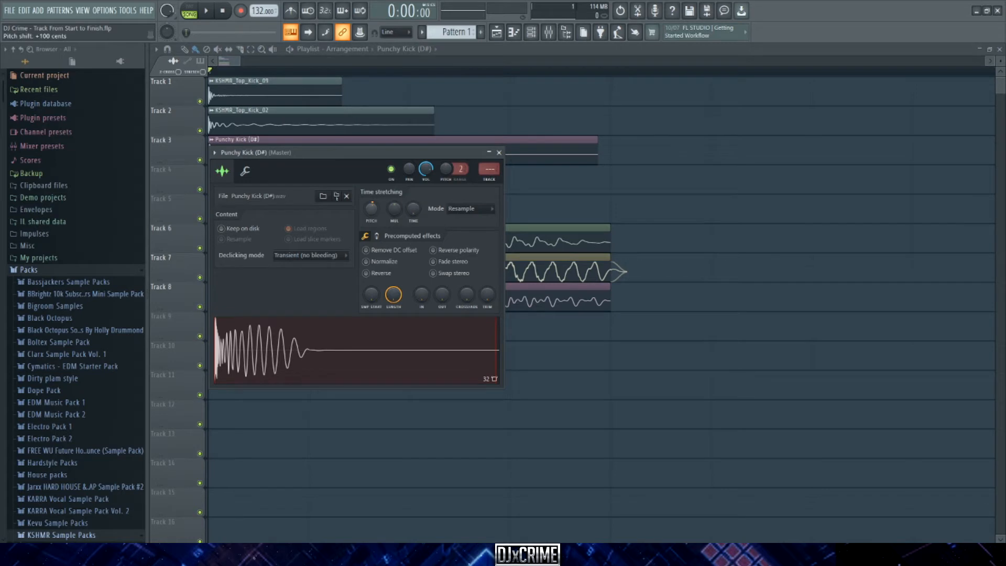
{"action": "left_click_drag", "start_coordinate": [376, 211], "coordinate": [376, 207]}
{"action": "left_click", "coordinate": [476, 211]}
{"action": "left_click", "coordinate": [459, 237]}
{"action": "right_click", "coordinate": [413, 211]}
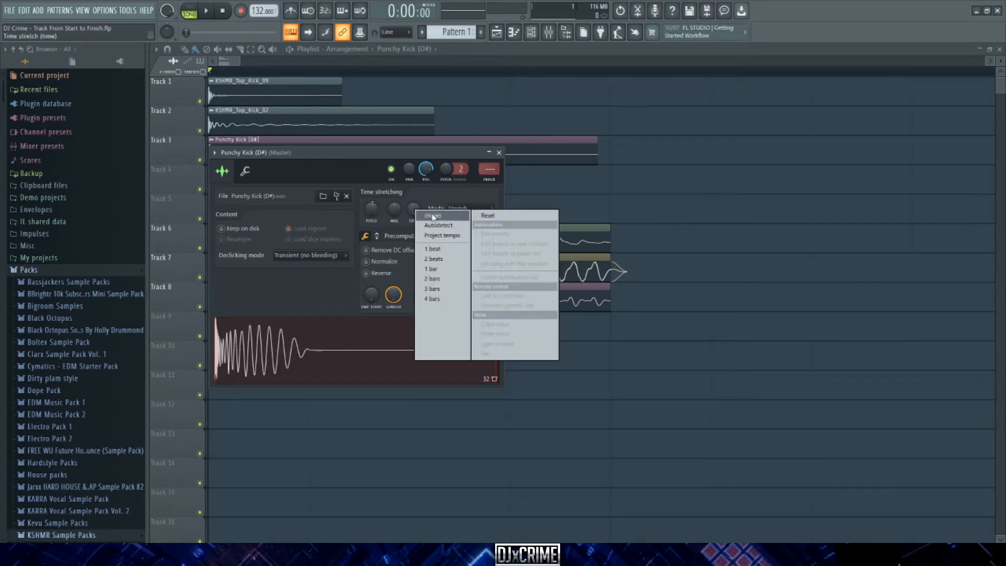
{"action": "left_click", "coordinate": [434, 244]}
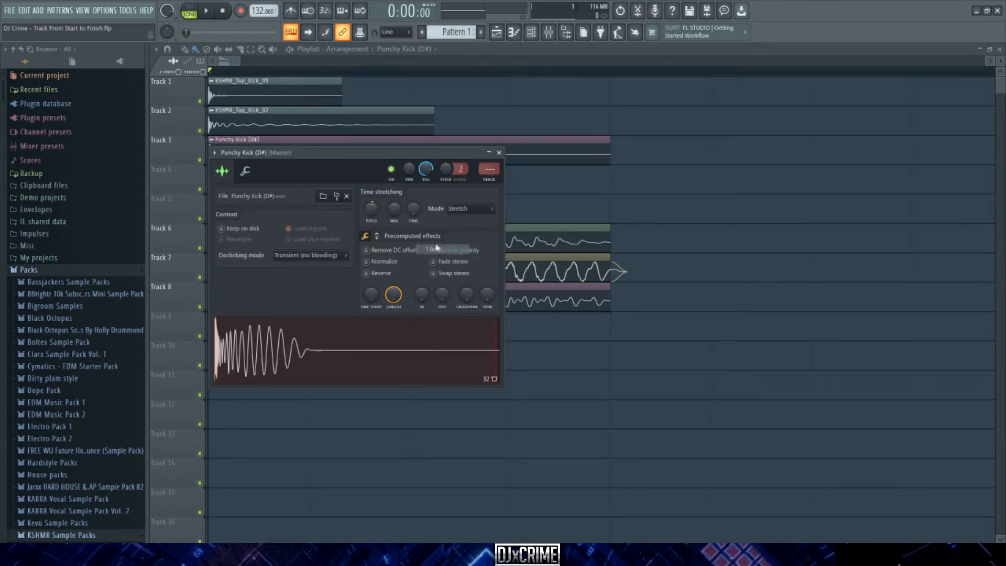
{"action": "left_click", "coordinate": [498, 152]}
- Review the Punchy Kick (D#) sample settings and select the three kick clips on Tracks 6 to 8
{"action": "scroll", "coordinate": [269, 175], "scroll_direction": "down", "scroll_amount": 3, "text": "ctrl"}
{"action": "double_click", "coordinate": [269, 157]}
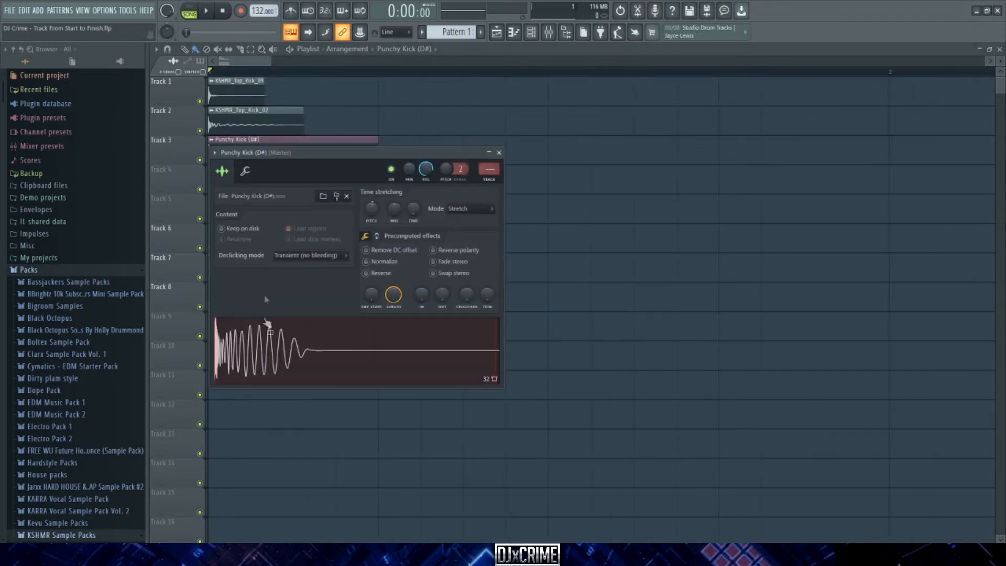
{"action": "left_click", "coordinate": [499, 153]}
{"action": "scroll", "coordinate": [251, 201], "scroll_direction": "up", "scroll_amount": 4, "text": "ctrl"}
{"action": "scroll", "coordinate": [267, 205], "scroll_direction": "down", "scroll_amount": 5, "text": "ctrl"}
{"action": "scroll", "coordinate": [208, 283], "scroll_direction": "up", "scroll_amount": 2, "text": "ctrl"}
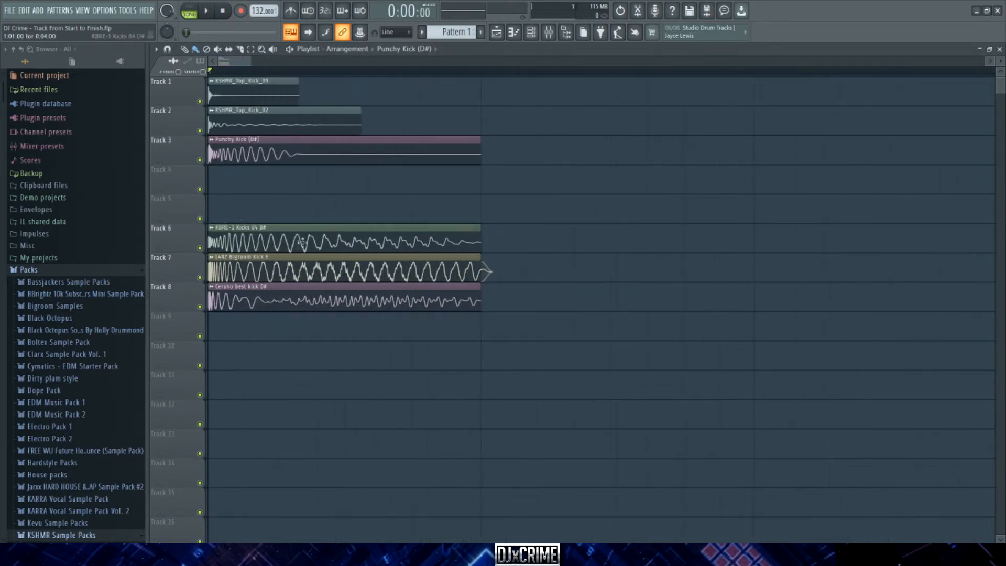
{"action": "left_click_drag", "start_coordinate": [290, 224], "coordinate": [313, 312], "text": "ctrl"}
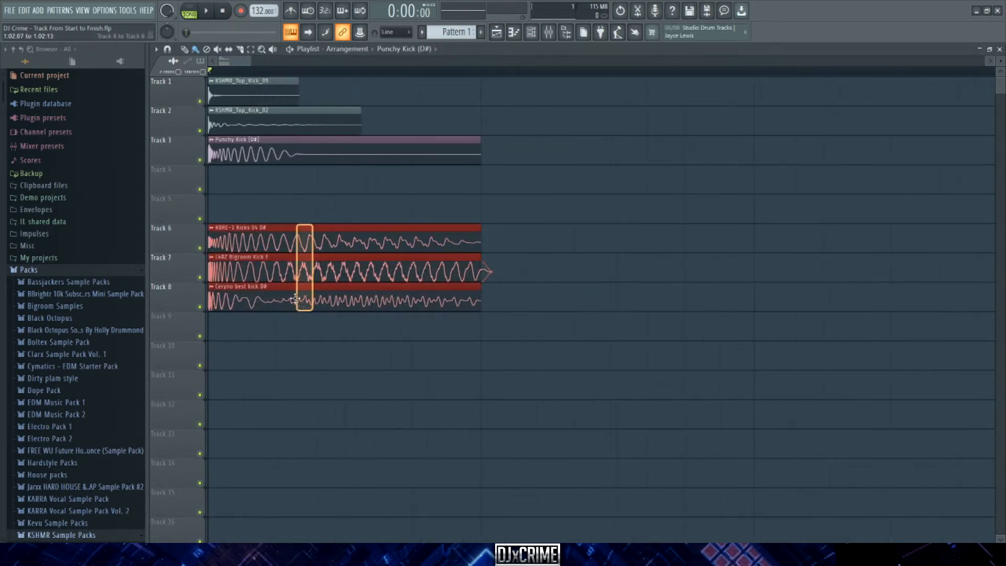
- Route all six kick channels to consecutive mixer tracks starting at Insert 2, after the Kicks track
{"action": "left_click", "coordinate": [533, 32]}
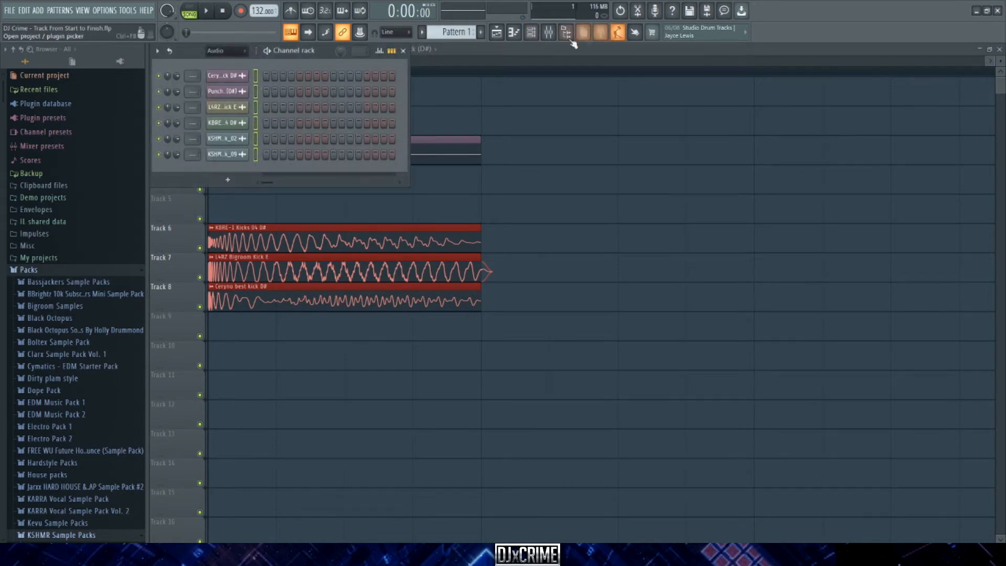
{"action": "left_click", "coordinate": [549, 33]}
{"action": "left_click_drag", "start_coordinate": [449, 245], "coordinate": [470, 240]}
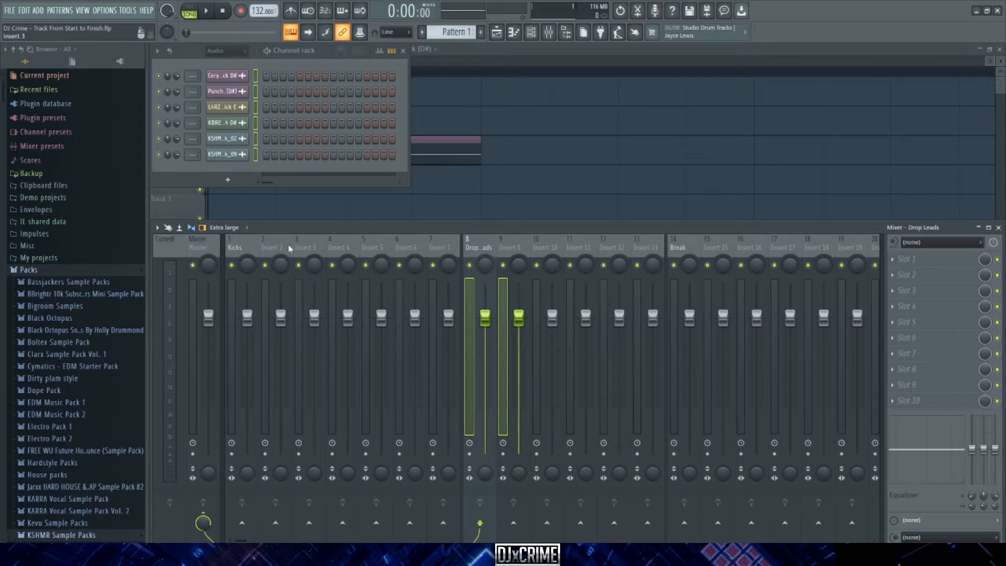
{"action": "left_click", "coordinate": [277, 254]}
{"action": "key", "text": "ctrl+shift+l"}
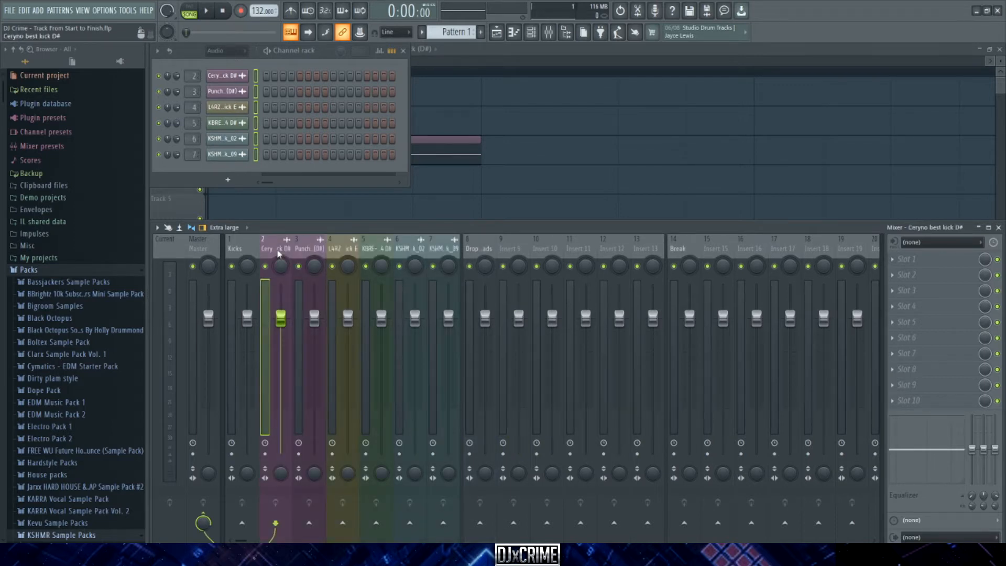
{"action": "left_click", "coordinate": [360, 249]}
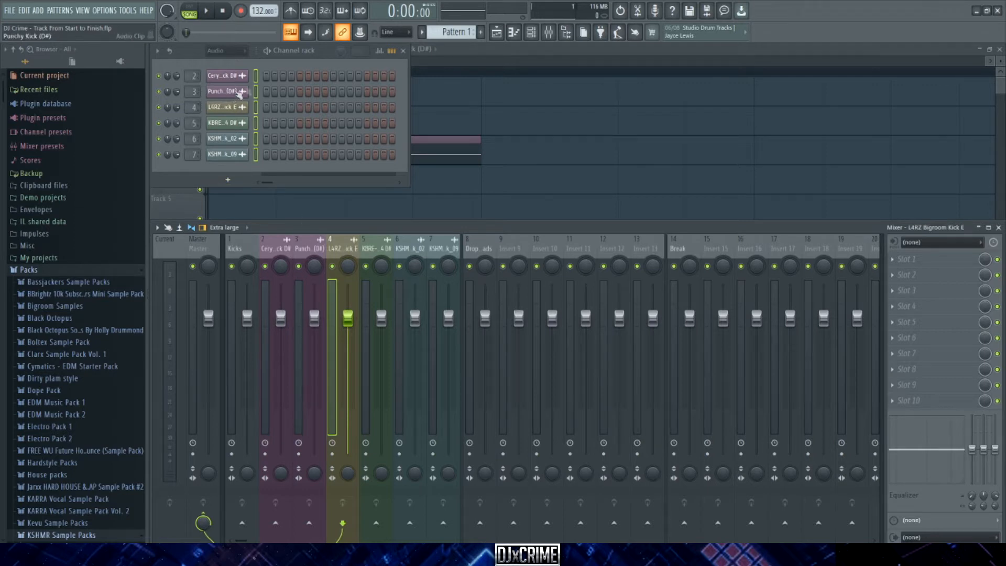
{"action": "left_click", "coordinate": [130, 11]}
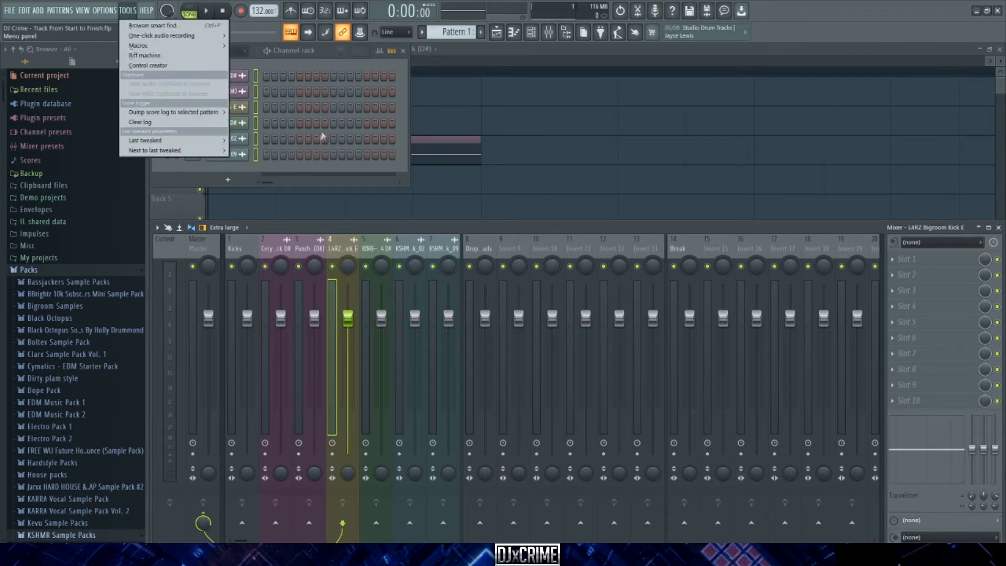
{"action": "left_click", "coordinate": [228, 179]}
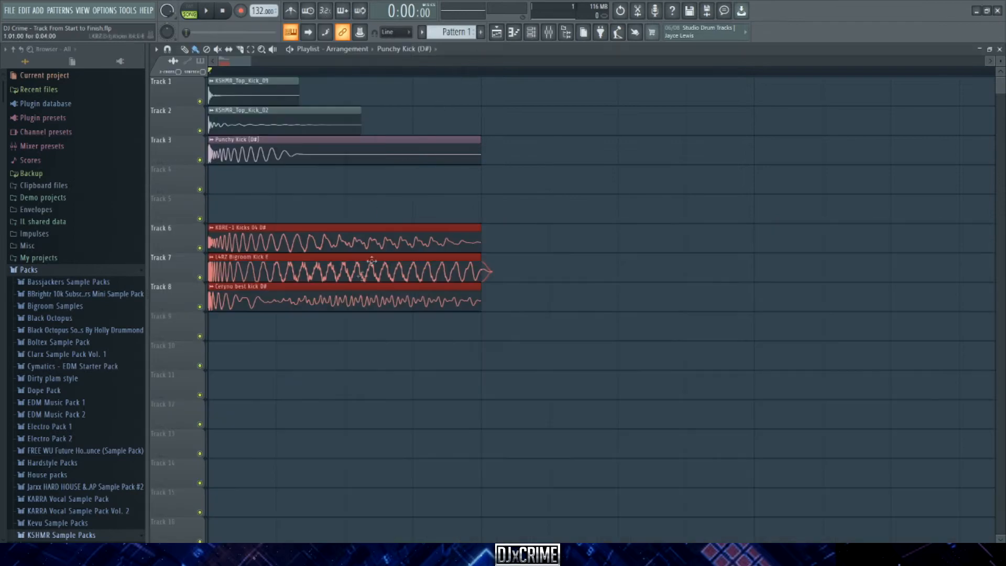
{"action": "scroll", "coordinate": [371, 302], "scroll_direction": "down", "scroll_amount": 3}
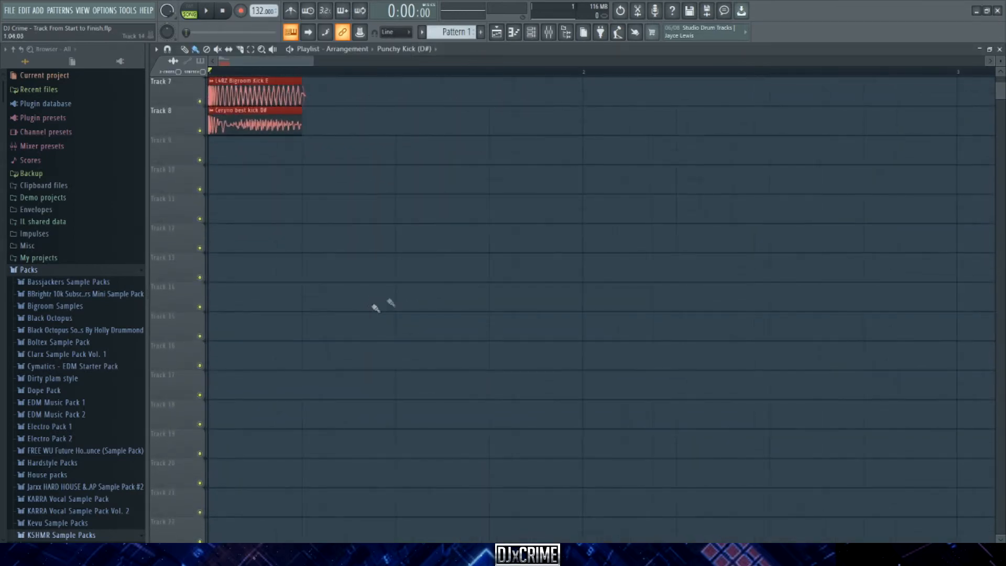
- Move the Ceryno best kick D# mixer track to position 7, behind the other kick tracks
{"action": "left_click", "coordinate": [533, 36]}
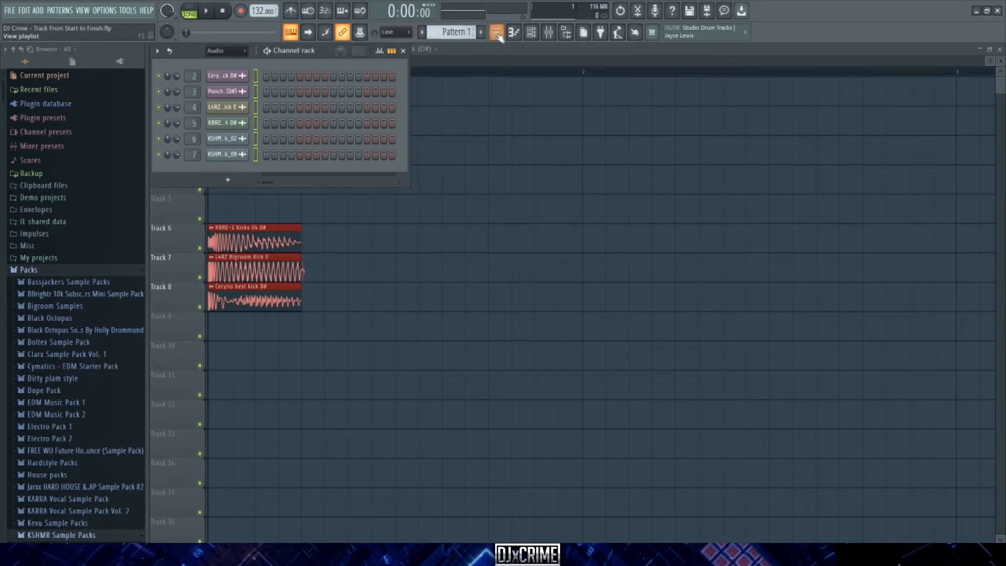
{"action": "left_click", "coordinate": [530, 32]}
{"action": "left_click", "coordinate": [548, 33]}
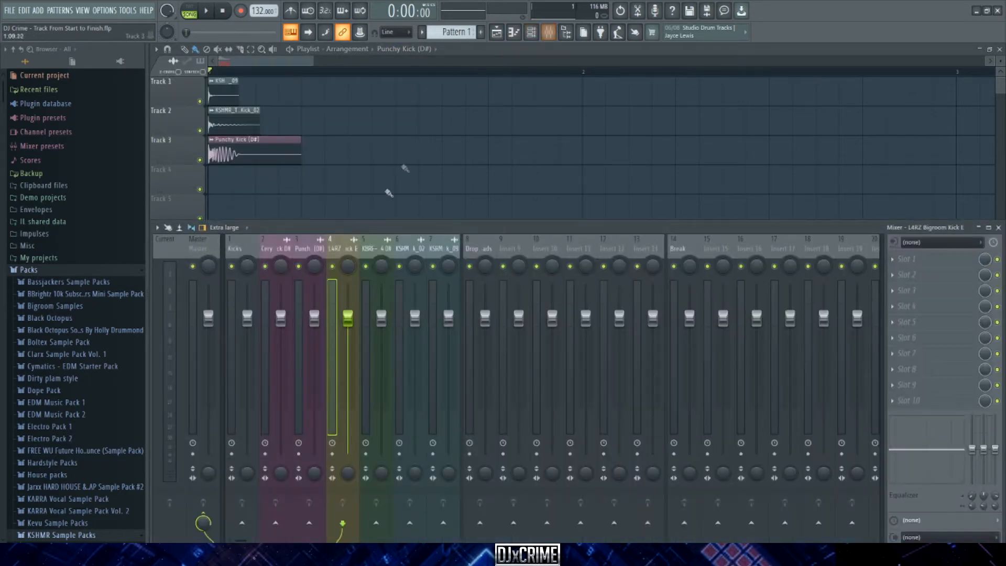
{"action": "left_click", "coordinate": [409, 251]}
{"action": "left_click", "coordinate": [435, 247]}
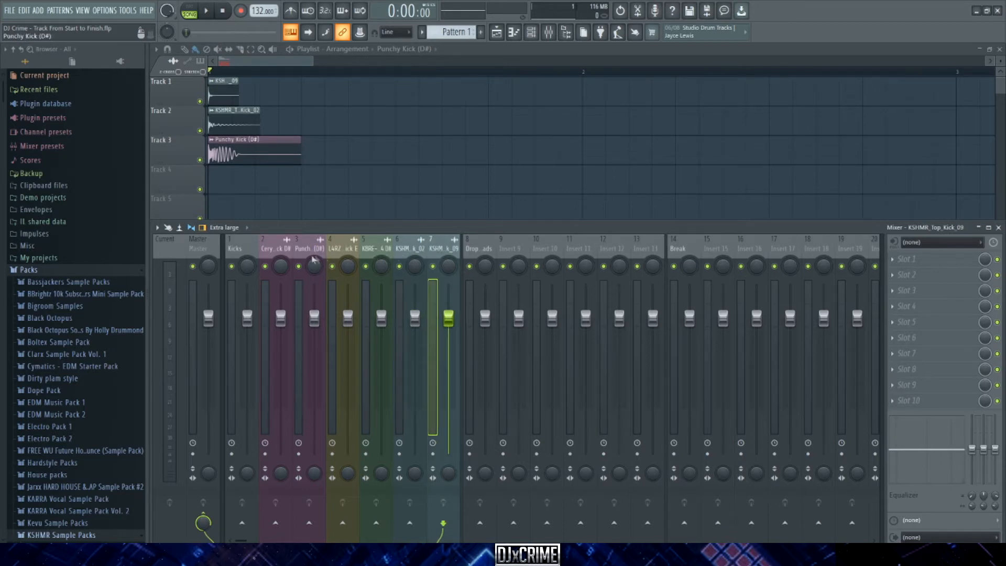
{"action": "left_click", "coordinate": [311, 251]}
{"action": "left_click", "coordinate": [281, 249]}
{"action": "key", "text": "alt+Right"}
{"action": "key", "text": "alt+Right"}
{"action": "key", "text": "alt+Right"}
{"action": "key", "text": "alt+Right"}
{"action": "key", "text": "alt+Right"}
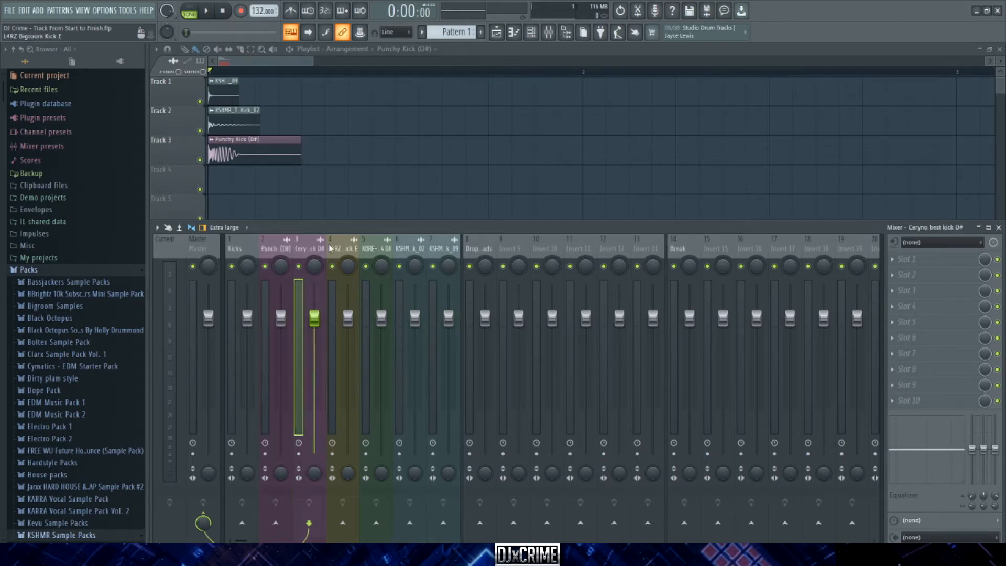
- Move the Punchy Kick (D#) mixer track to position 3 and the KBRE-1 Kicks 04 D# track to position 6
{"action": "left_click", "coordinate": [268, 252]}
{"action": "key", "text": "alt+Right"}
{"action": "key", "text": "alt+Right"}
{"action": "left_click", "coordinate": [301, 249]}
{"action": "key", "text": "alt+Right"}
{"action": "key", "text": "alt+Right"}
{"action": "key", "text": "alt+Right"}
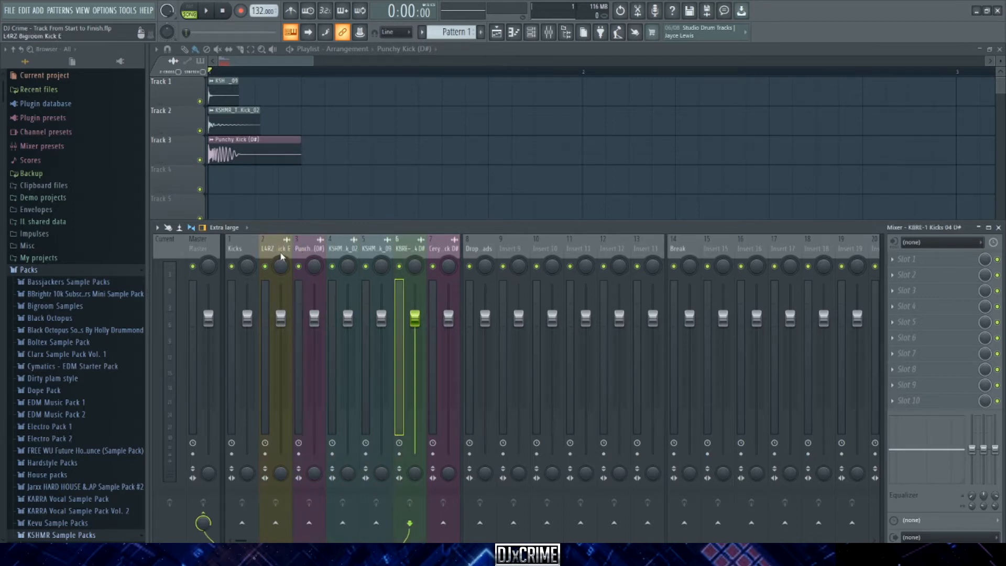
- Move the L4RZ Bigroom Kick E mixer track to position 6, between KBRE-1 and Ceryno, and select the KBRE-1 track
{"action": "left_click", "coordinate": [281, 256]}
{"action": "key", "text": "alt+Right"}
{"action": "key", "text": "alt+Right"}
{"action": "key", "text": "alt+Right"}
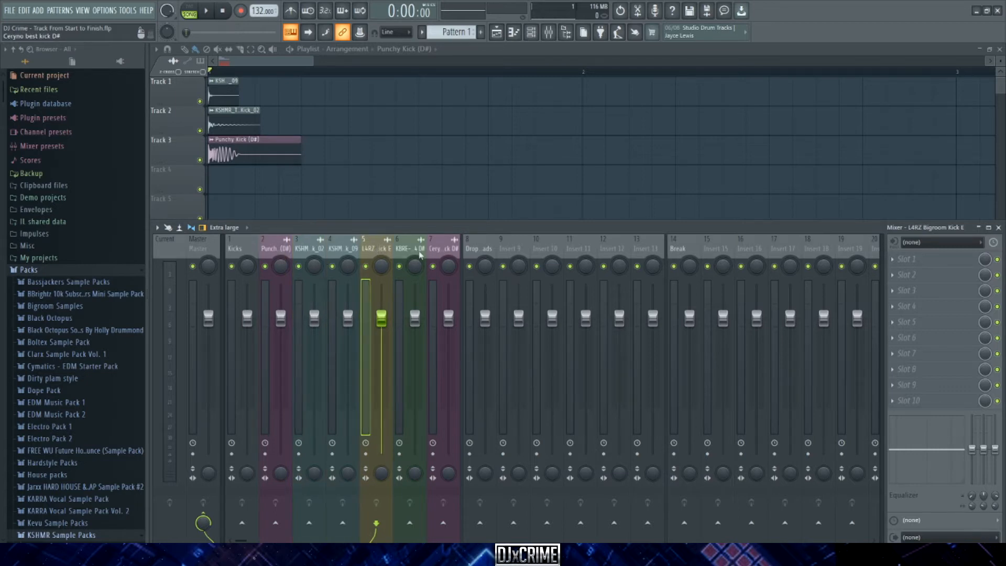
{"action": "key", "text": "alt+Right"}
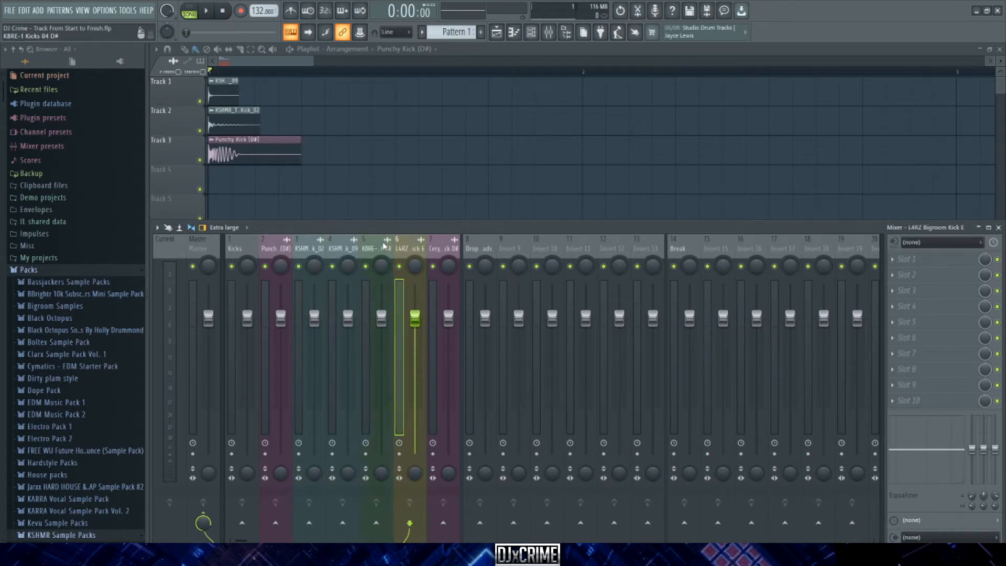
{"action": "left_click", "coordinate": [385, 246]}
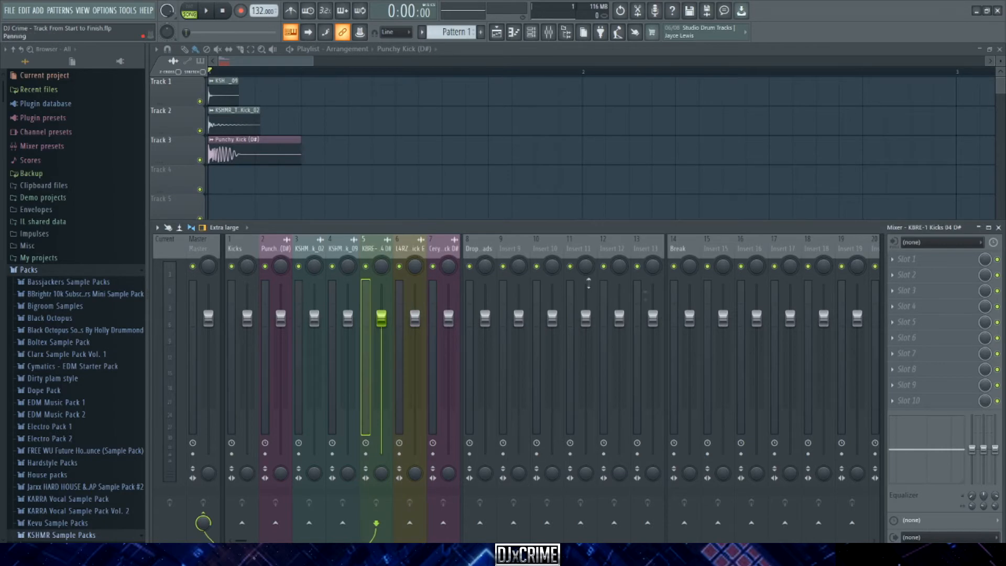
- Solo playlist Track 6 and unmute Tracks 7 and 8 so only the three longer kicks are active
{"action": "left_click", "coordinate": [923, 256]}
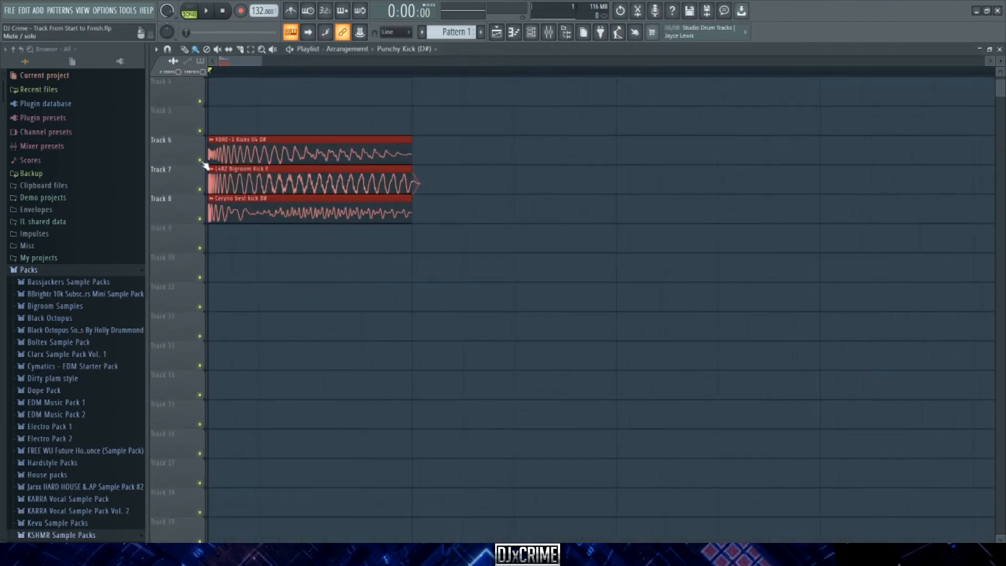
{"action": "right_click", "coordinate": [200, 160]}
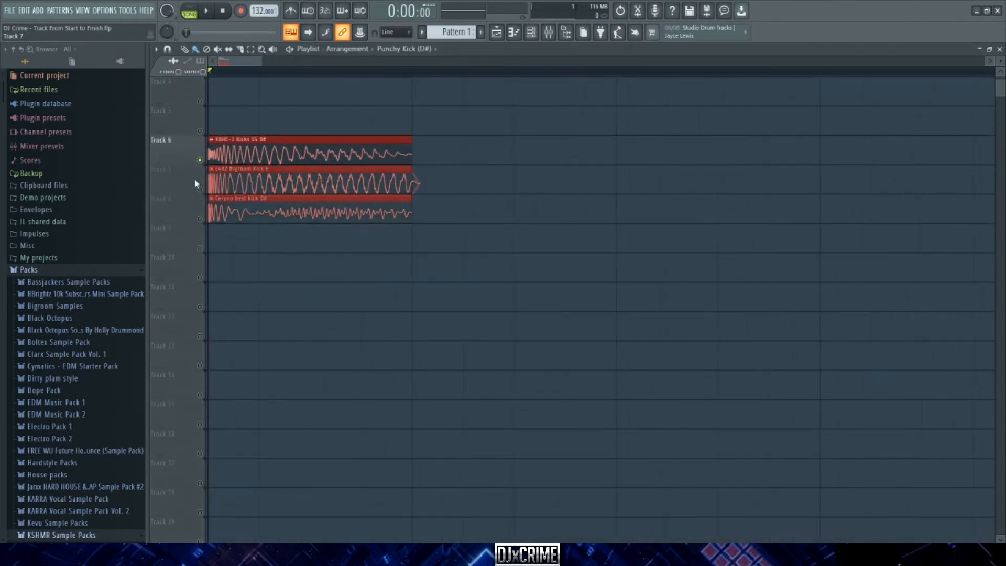
{"action": "left_click", "coordinate": [201, 220]}
{"action": "scroll", "coordinate": [455, 115], "scroll_direction": "up", "scroll_amount": 3}
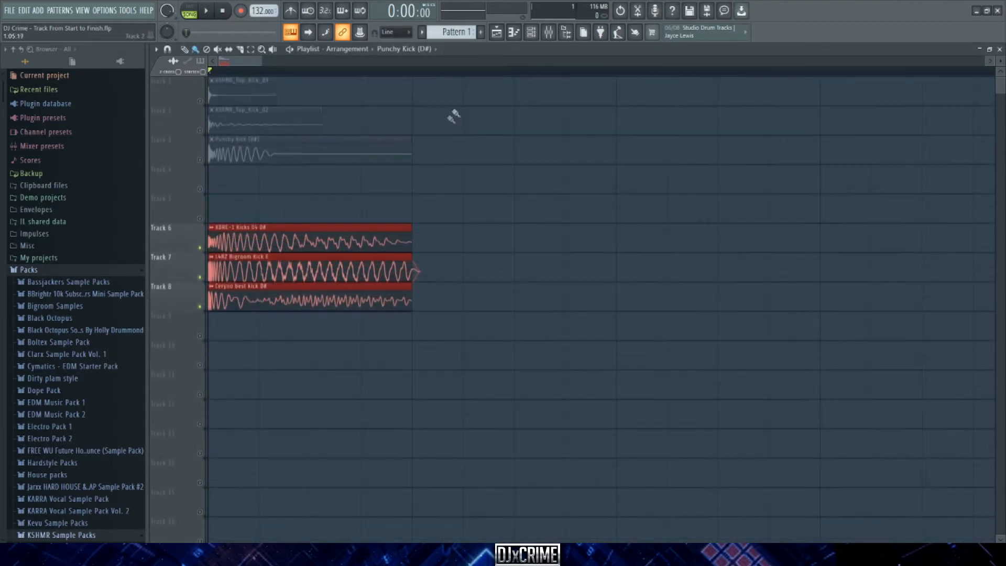
- Solo the KBRE-1 Kicks 04 D# mixer track and load Kickstart in its first effect slot
{"action": "left_click", "coordinate": [547, 33]}
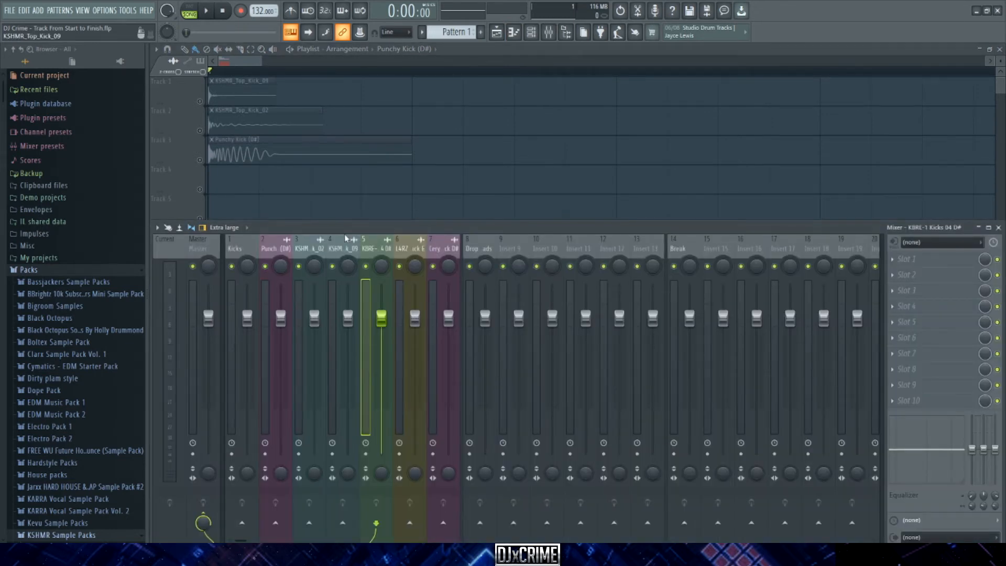
{"action": "key", "text": "space"}
{"action": "right_click", "coordinate": [366, 265]}
{"action": "left_click", "coordinate": [897, 257]}
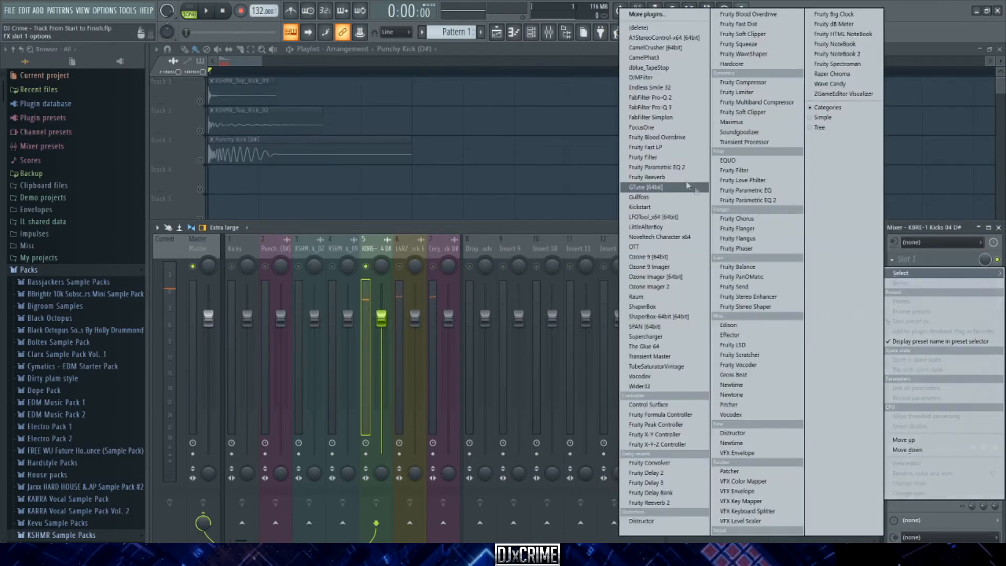
{"action": "left_click", "coordinate": [640, 207]}
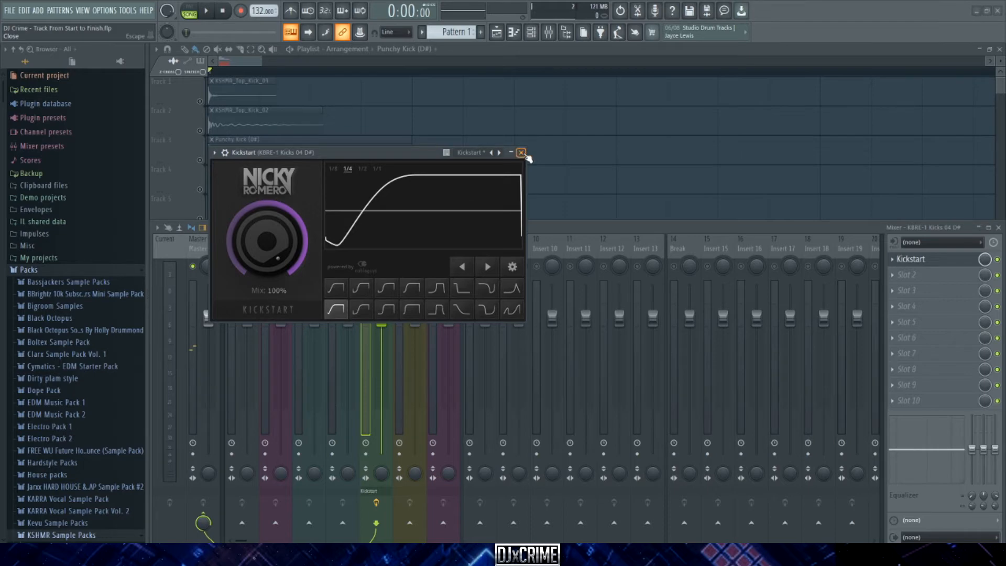
{"action": "left_click", "coordinate": [521, 153]}
- Insert FabFilter Pro-Q 3 ahead of Kickstart and cut a narrow band near 9 kHz by about 4.5 dB during playback
{"action": "right_click", "coordinate": [915, 279]}
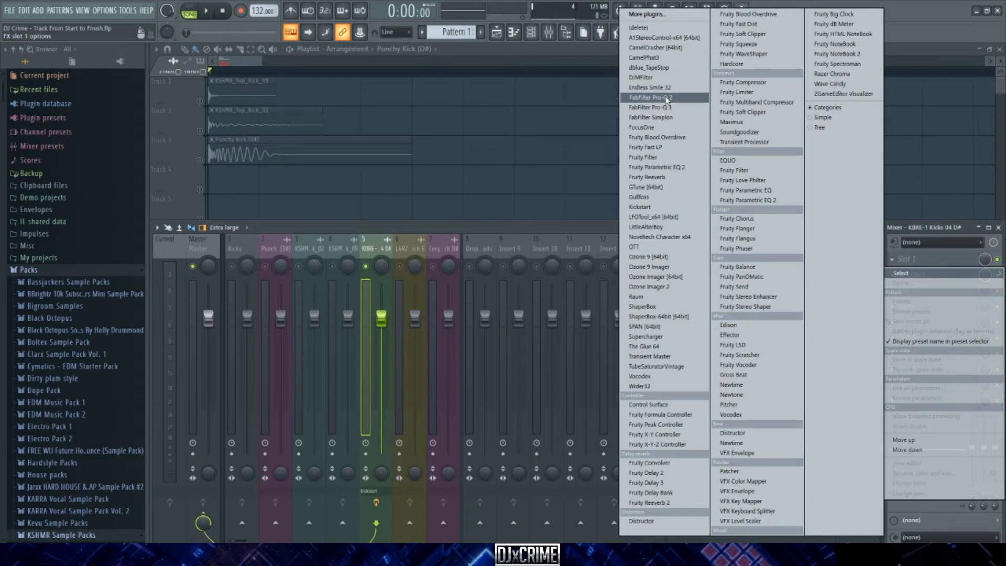
{"action": "left_click", "coordinate": [664, 107]}
{"action": "left_click", "coordinate": [581, 294]}
{"action": "scroll", "coordinate": [610, 284], "scroll_direction": "up", "scroll_amount": 10}
{"action": "left_click_drag", "start_coordinate": [583, 293], "coordinate": [670, 4]}
{"action": "key", "text": "space"}
{"action": "left_click_drag", "start_coordinate": [629, 440], "coordinate": [629, 512]}
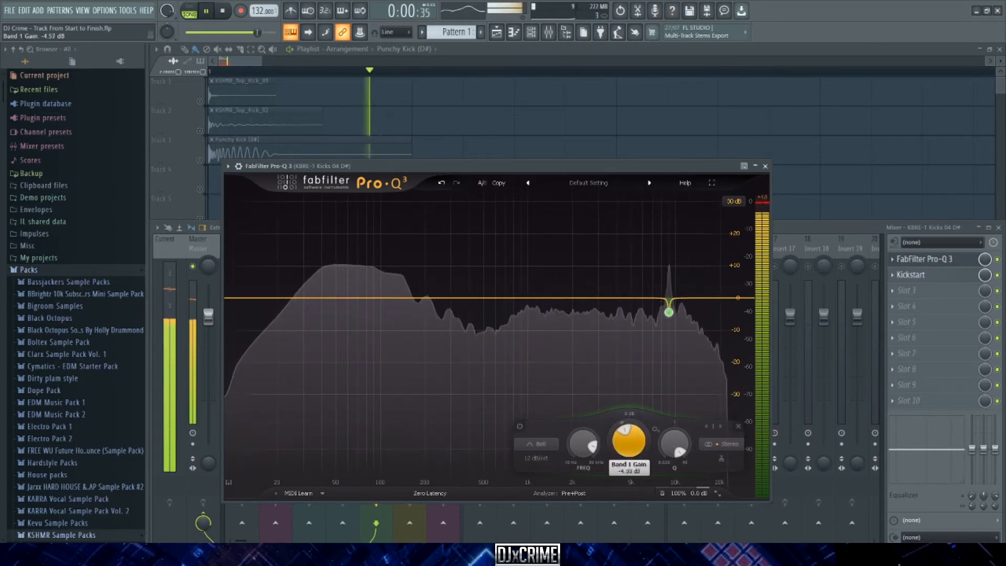
- Add a bell band in Pro-Q 3 boosting about 6 dB near 1.48 kHz with Q 1.947, auditioning the band in solo
{"action": "left_click", "coordinate": [611, 295]}
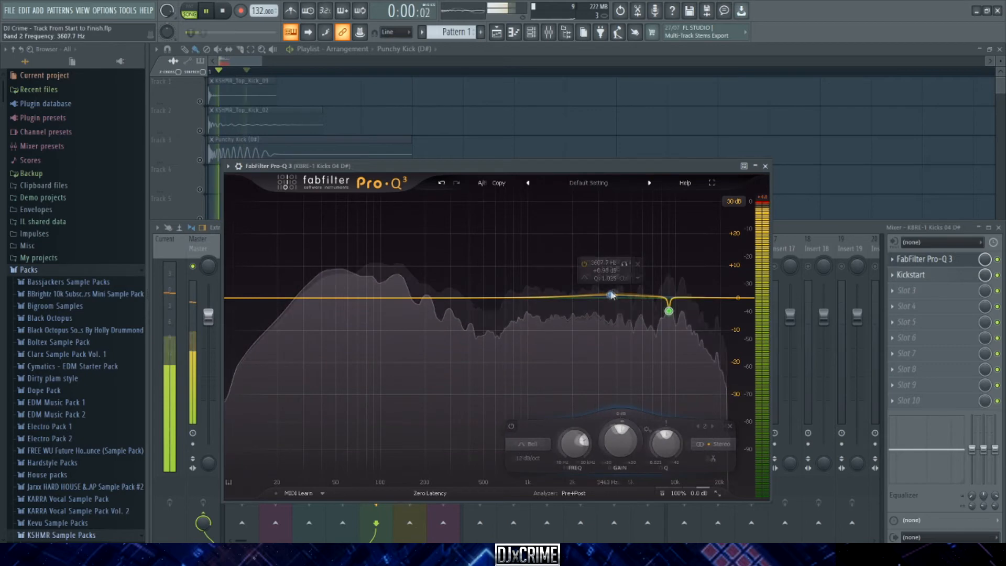
{"action": "left_click_drag", "start_coordinate": [611, 295], "coordinate": [551, 288]}
{"action": "scroll", "coordinate": [554, 294], "scroll_direction": "up", "scroll_amount": 4}
{"action": "left_click", "coordinate": [566, 258]}
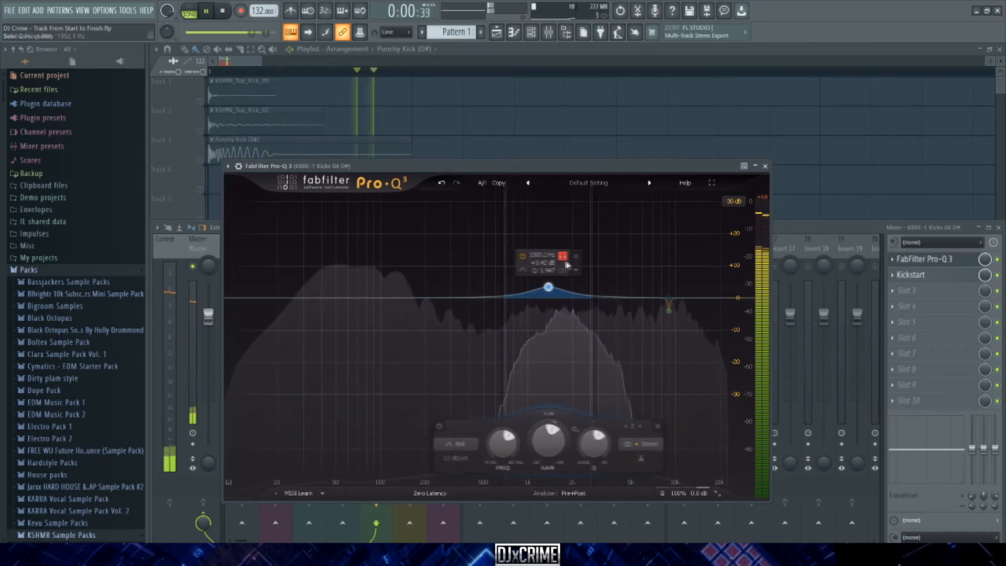
{"action": "left_click", "coordinate": [564, 256]}
{"action": "left_click_drag", "start_coordinate": [558, 287], "coordinate": [555, 279]}
{"action": "left_click", "coordinate": [563, 248]}
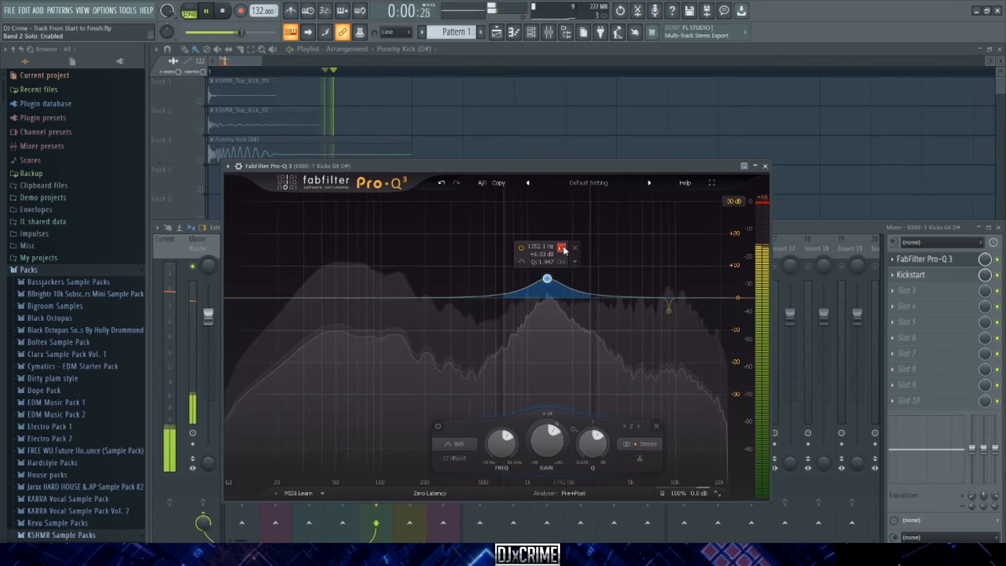
{"action": "left_click", "coordinate": [561, 247]}
{"action": "left_click_drag", "start_coordinate": [547, 278], "coordinate": [552, 278]}
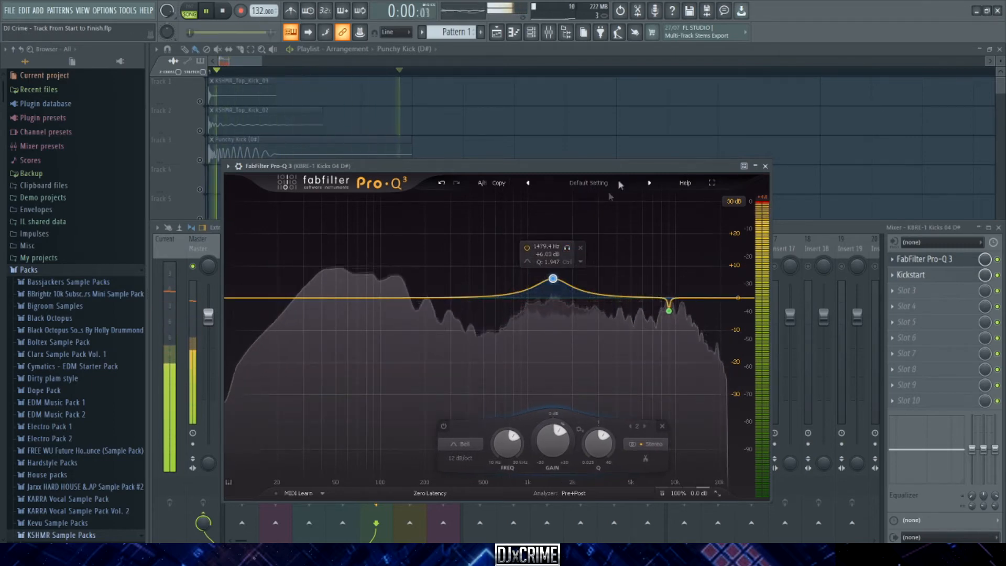
{"action": "left_click", "coordinate": [765, 165]}
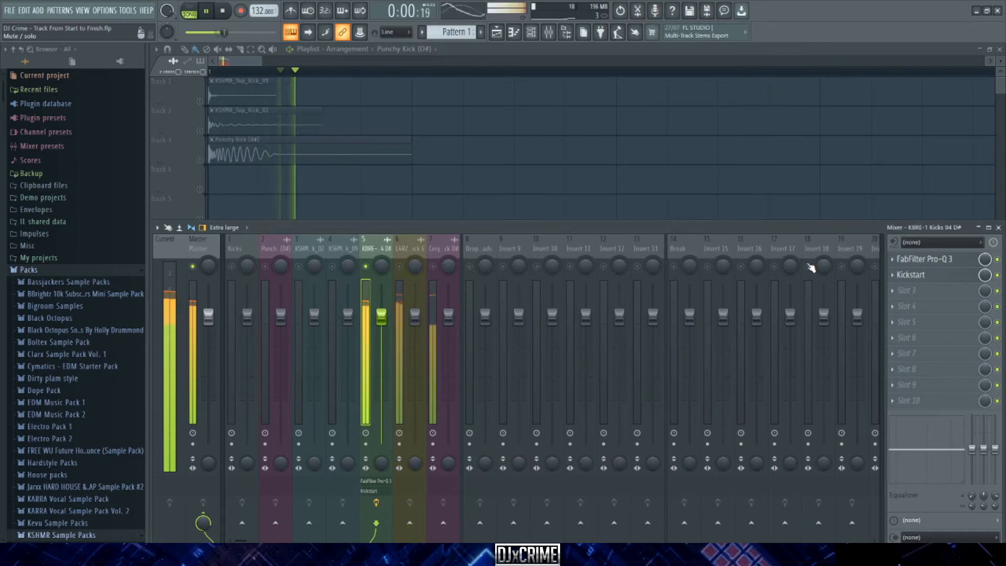
{"action": "key", "text": "space"}
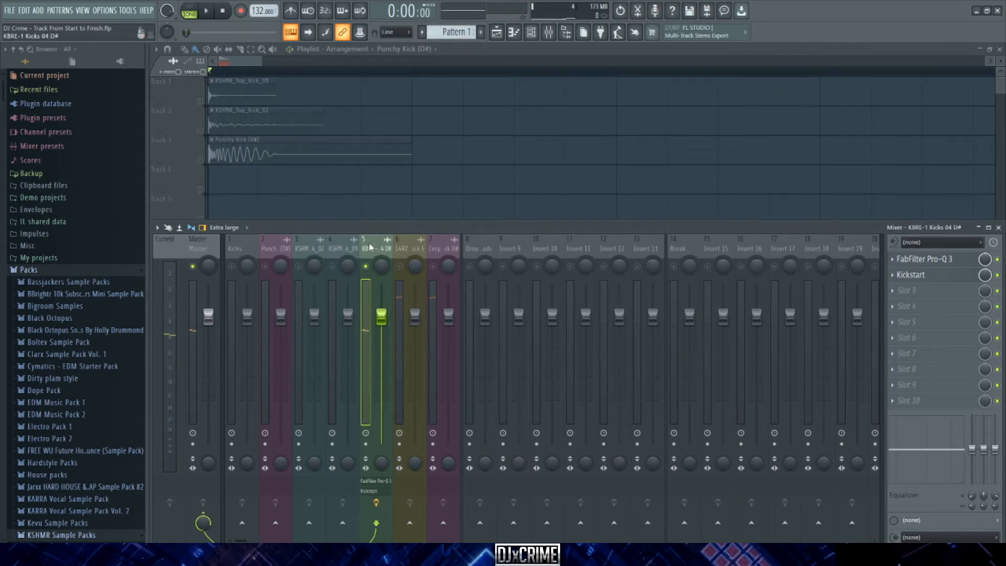
- Lower the boosted bell band on the KBRE-1 kick's Pro-Q 3 to about 1.13 kHz while playing the kick
{"action": "left_click", "coordinate": [931, 262]}
{"action": "key", "text": "space"}
{"action": "mouse_move", "coordinate": [571, 248]}
{"action": "left_mouse_down"}
{"action": "mouse_move", "coordinate": [721, 251]}
{"action": "mouse_move", "coordinate": [516, 254]}
{"action": "mouse_move", "coordinate": [554, 252]}
{"action": "left_mouse_up"}
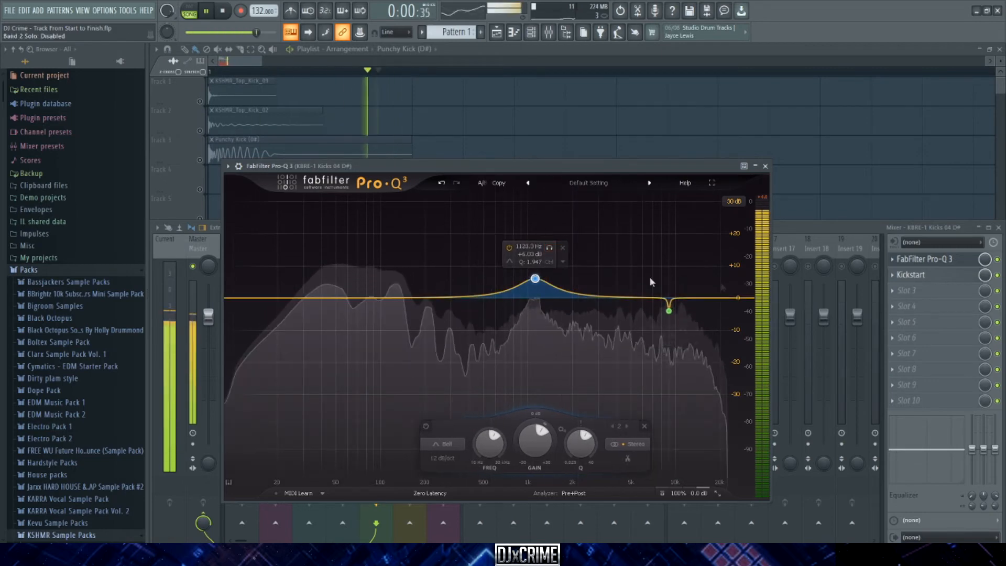
{"action": "key", "text": "space"}
- Insert CamelCrusher between Pro-Q 3 and Kickstart on the KBRE-1 track and load its British Clean patch with distortion off
{"action": "scroll", "coordinate": [918, 282], "scroll_direction": "down", "scroll_amount": 2}
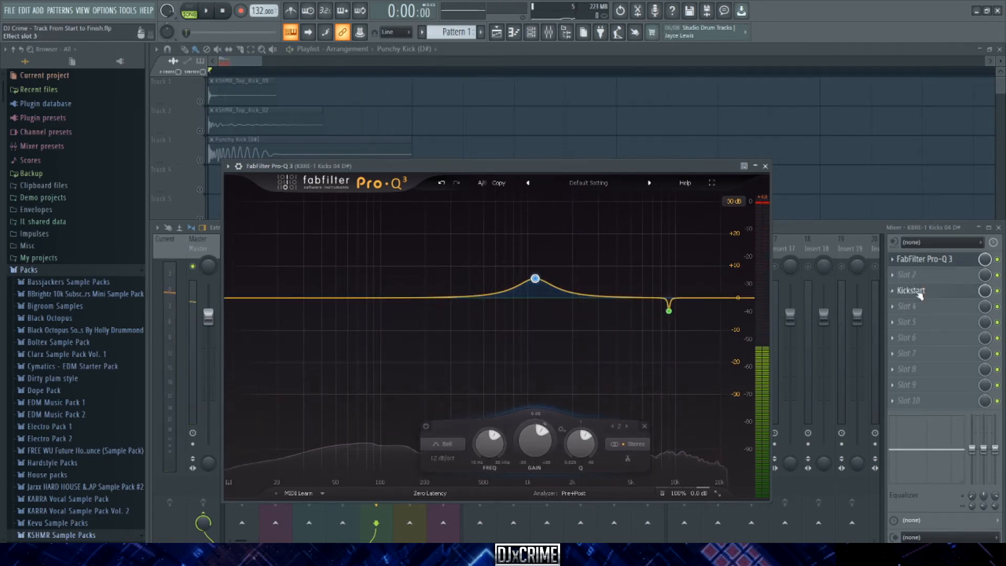
{"action": "left_click", "coordinate": [914, 276]}
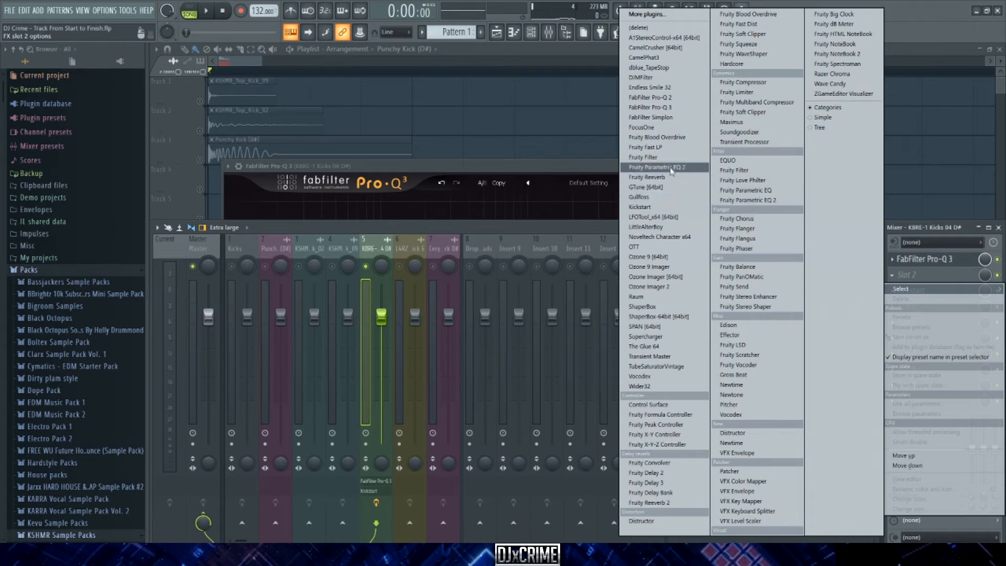
{"action": "left_click", "coordinate": [661, 48]}
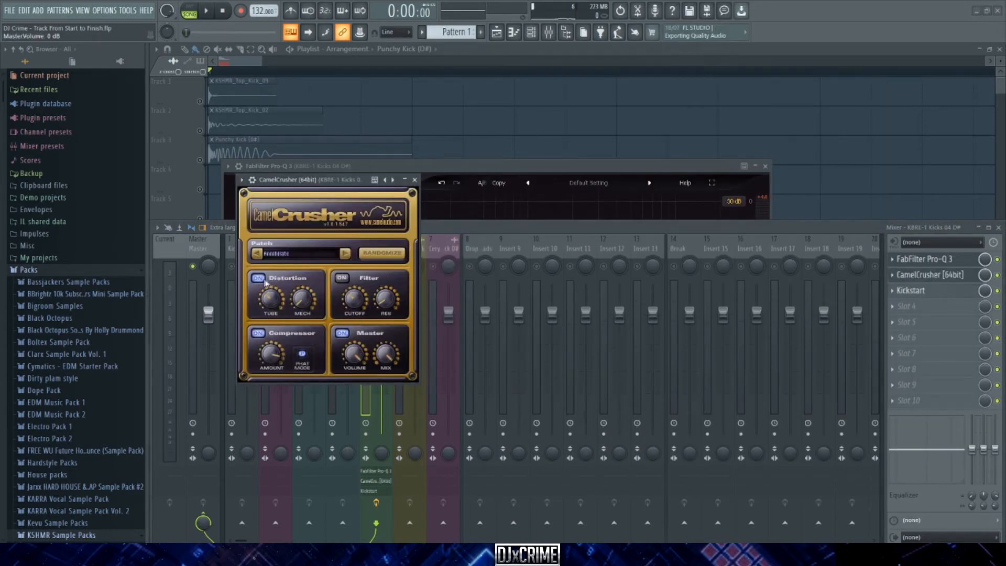
{"action": "left_click", "coordinate": [336, 239]}
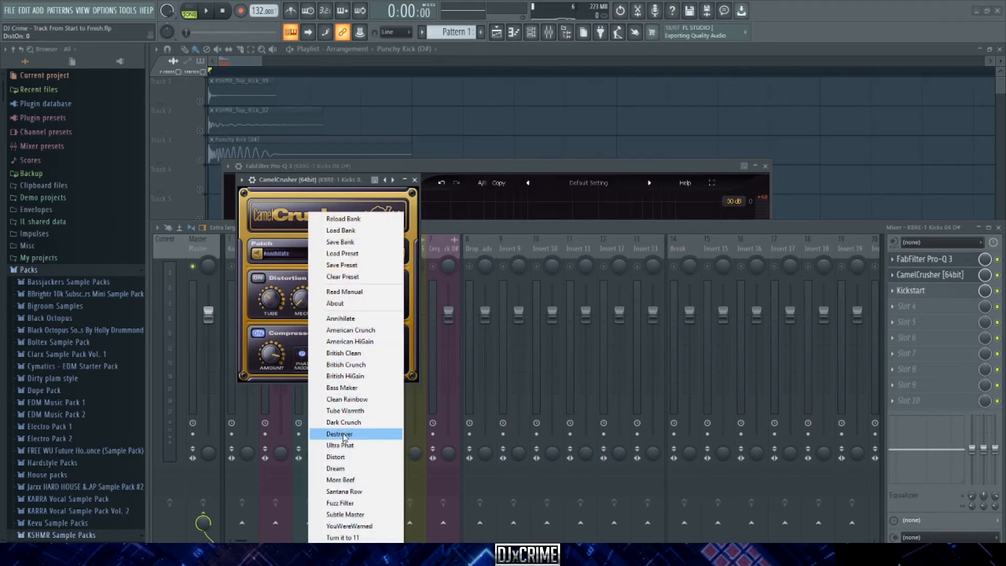
{"action": "left_click", "coordinate": [340, 352]}
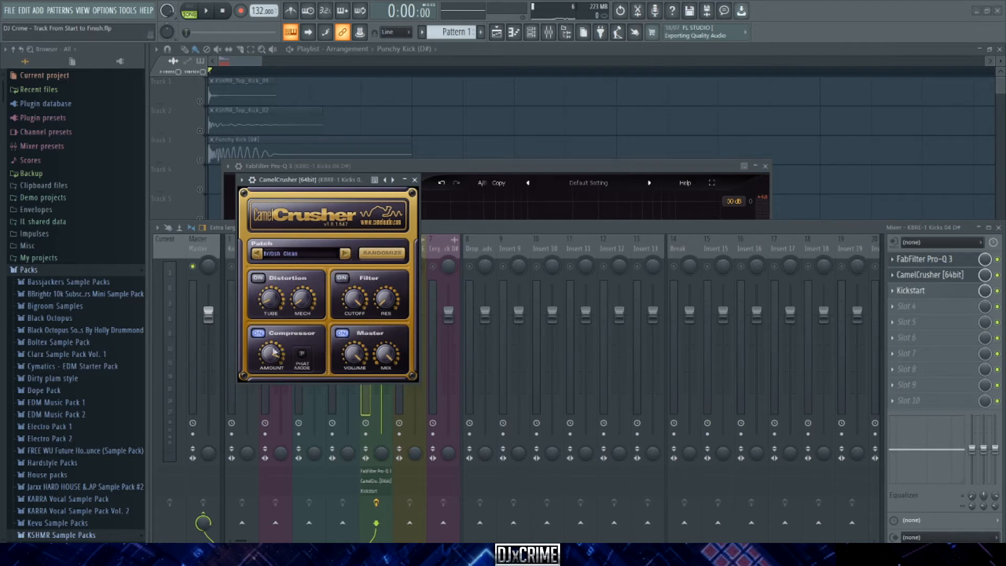
- Add a second FabFilter Pro-Q 3 after Kickstart with the Low Cut preset at about 274 Hz and a slight bell boost above it
{"action": "left_click", "coordinate": [909, 306]}
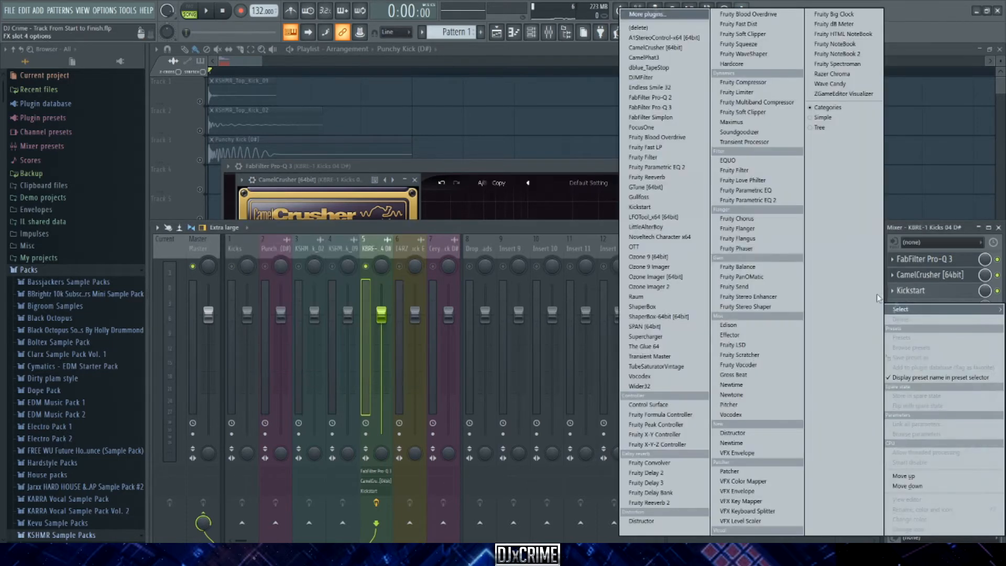
{"action": "left_click", "coordinate": [663, 107]}
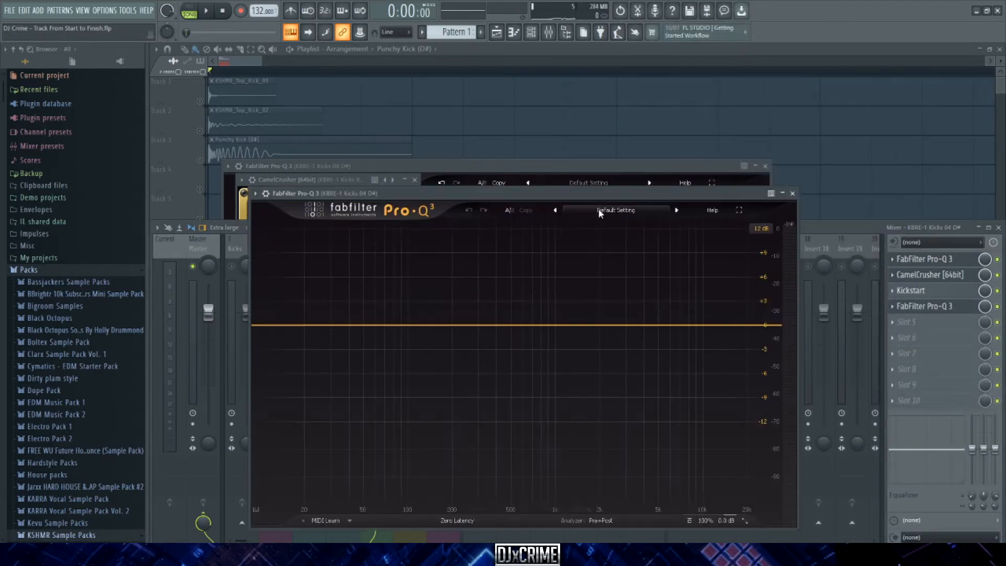
{"action": "left_click", "coordinate": [601, 211]}
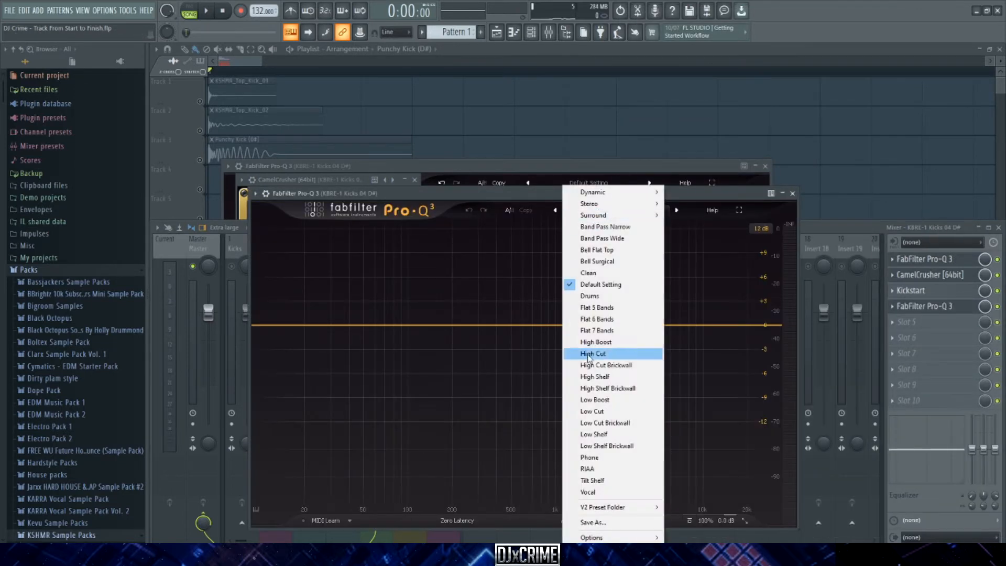
{"action": "left_click", "coordinate": [603, 411]}
{"action": "left_click_drag", "start_coordinate": [389, 297], "coordinate": [490, 323]}
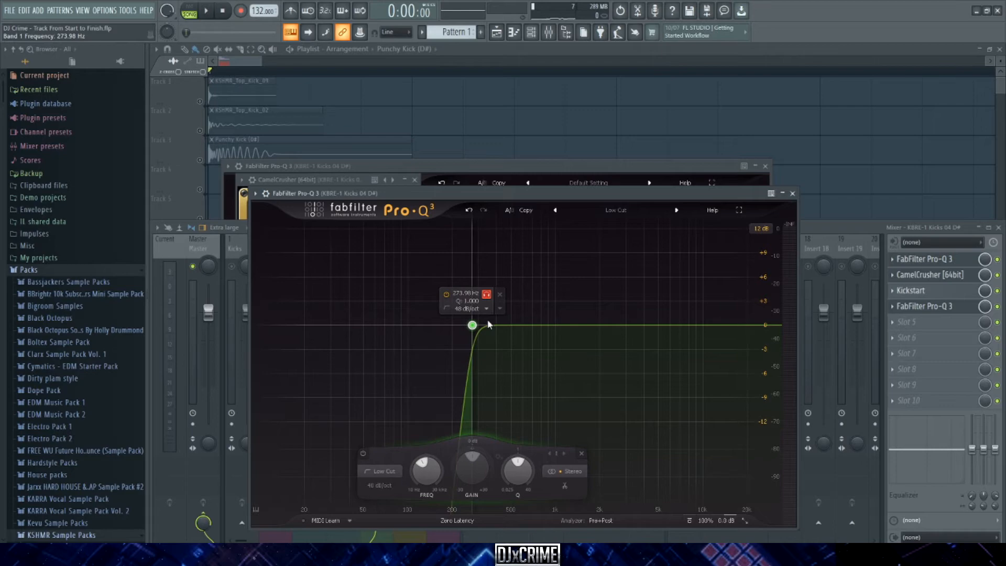
{"action": "double_click", "coordinate": [517, 321]}
{"action": "left_click_drag", "start_coordinate": [518, 322], "coordinate": [521, 320]}
- Replace the first Pro-Q 3's curve with the Low Cut preset and raise its cut frequency
{"action": "left_click", "coordinate": [919, 260]}
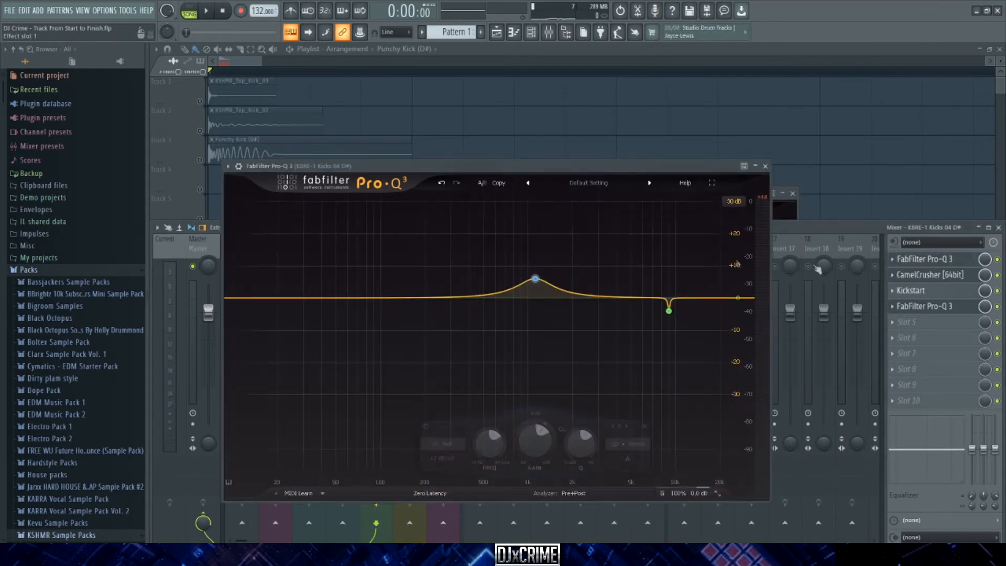
{"action": "left_click", "coordinate": [607, 184]}
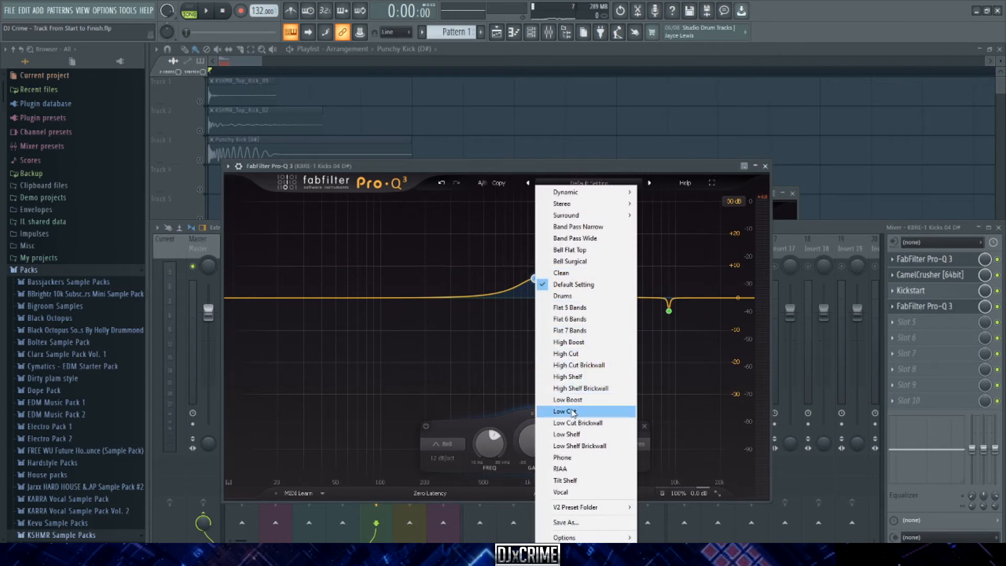
{"action": "left_click", "coordinate": [578, 353]}
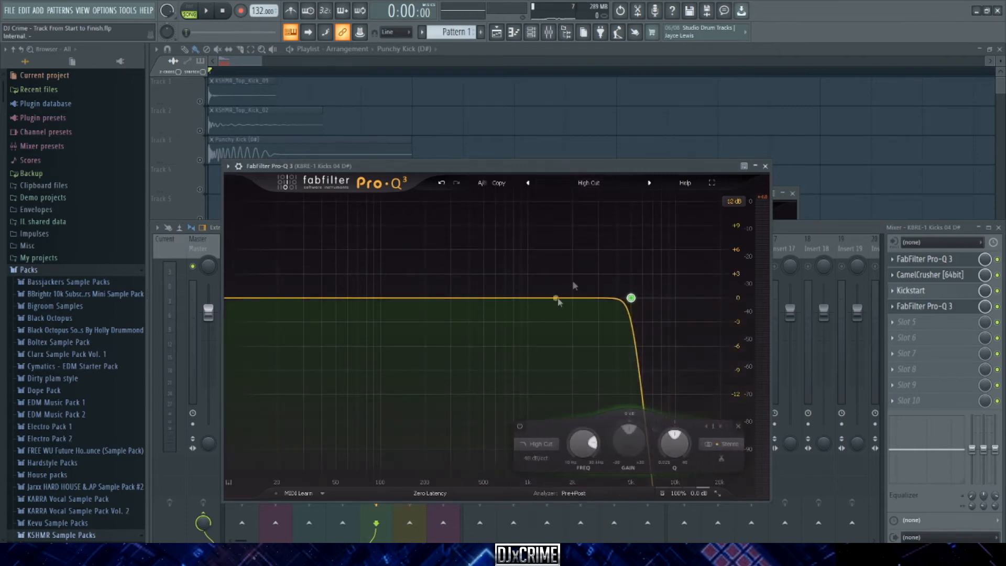
{"action": "left_click", "coordinate": [600, 186]}
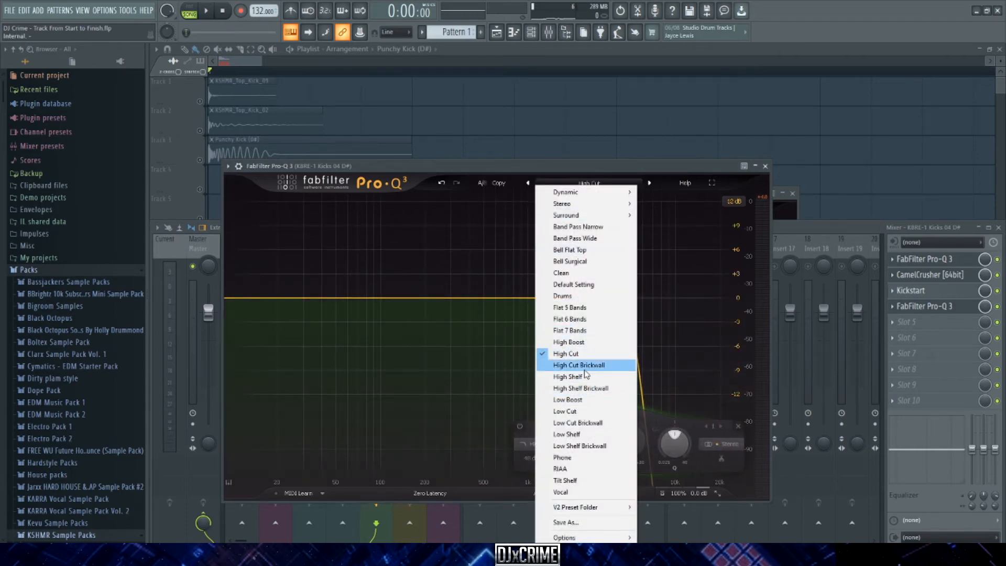
{"action": "left_click", "coordinate": [568, 412]}
{"action": "left_click_drag", "start_coordinate": [340, 298], "coordinate": [461, 269]}
- During playback, move the low cut higher and add a gentle upper-mid bell plus a 2.22 dB boost near 9.78 kHz, Q about 3.36
{"action": "left_click_drag", "start_coordinate": [512, 297], "coordinate": [616, 260]}
{"action": "key", "text": "space"}
{"action": "left_click", "coordinate": [612, 257]}
{"action": "left_click_drag", "start_coordinate": [460, 267], "coordinate": [526, 274]}
{"action": "left_click_drag", "start_coordinate": [678, 295], "coordinate": [673, 280]}
{"action": "scroll", "coordinate": [674, 279], "scroll_direction": "up", "scroll_amount": 1}
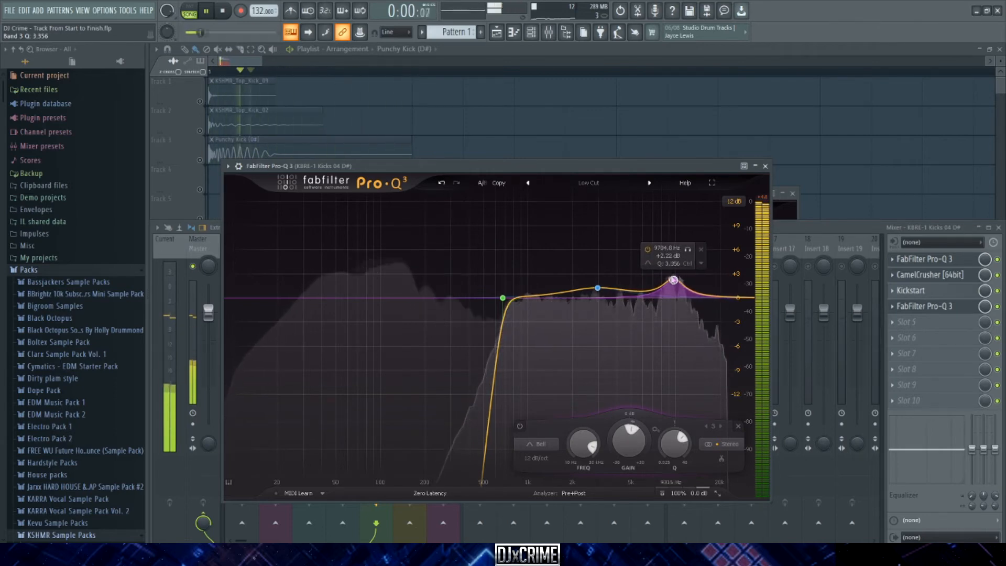
- Move the bell band of the Pro-Q 3 after Kickstart to about 9.78 kHz with a 1.33 dB boost
{"action": "left_click", "coordinate": [932, 307]}
{"action": "left_click_drag", "start_coordinate": [522, 319], "coordinate": [702, 315]}
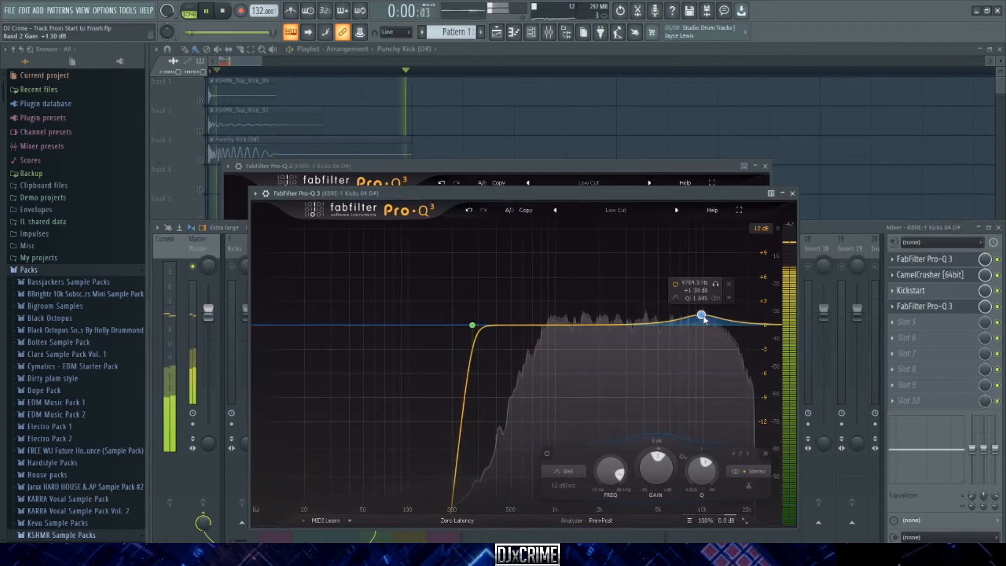
{"action": "left_click", "coordinate": [791, 193]}
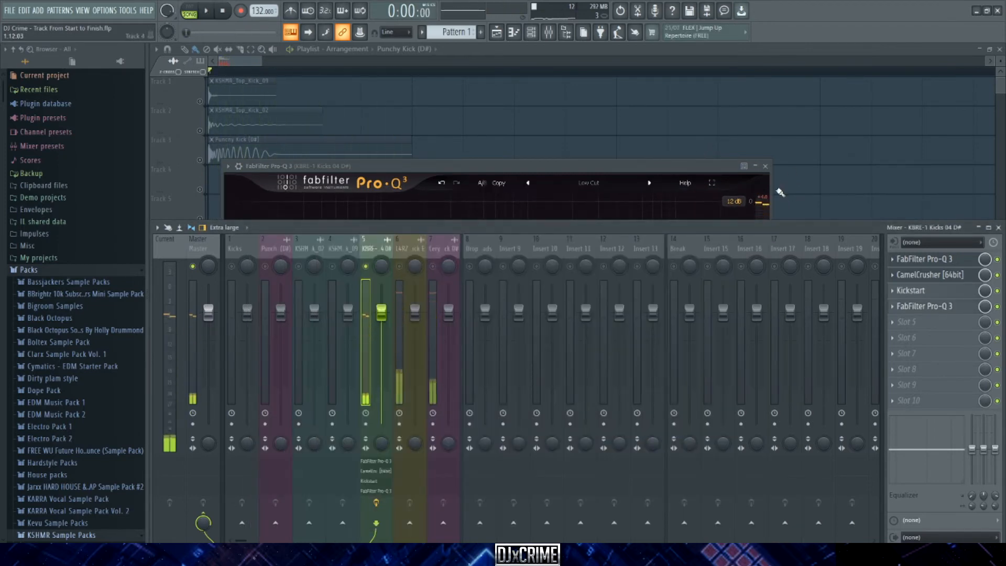
- Solo the L4RZ Bigroom Kick E mixer track and load FabFilter Pro-Q 3 in its first effect slot
{"action": "left_click", "coordinate": [406, 254]}
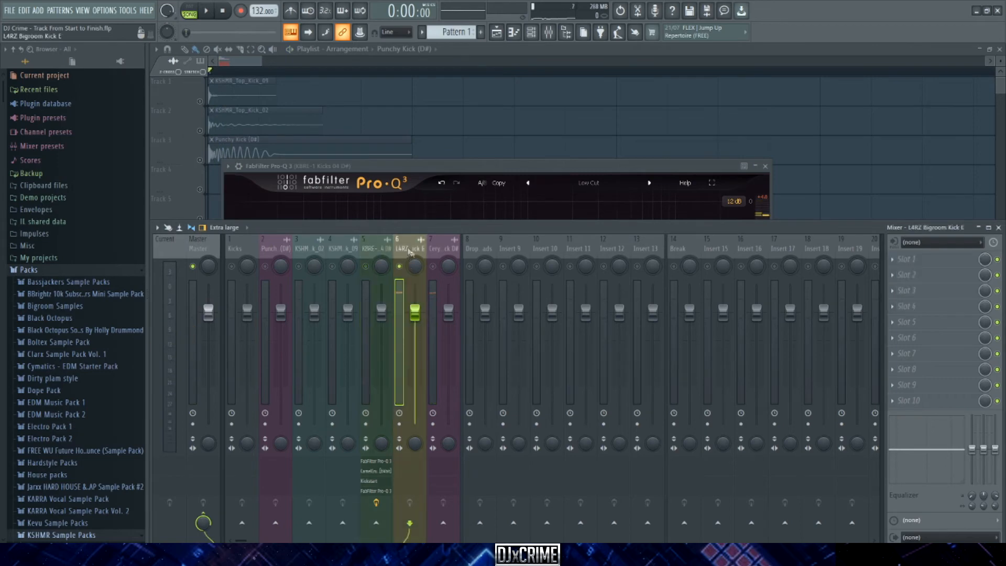
{"action": "key", "text": "space"}
{"action": "left_click", "coordinate": [903, 259]}
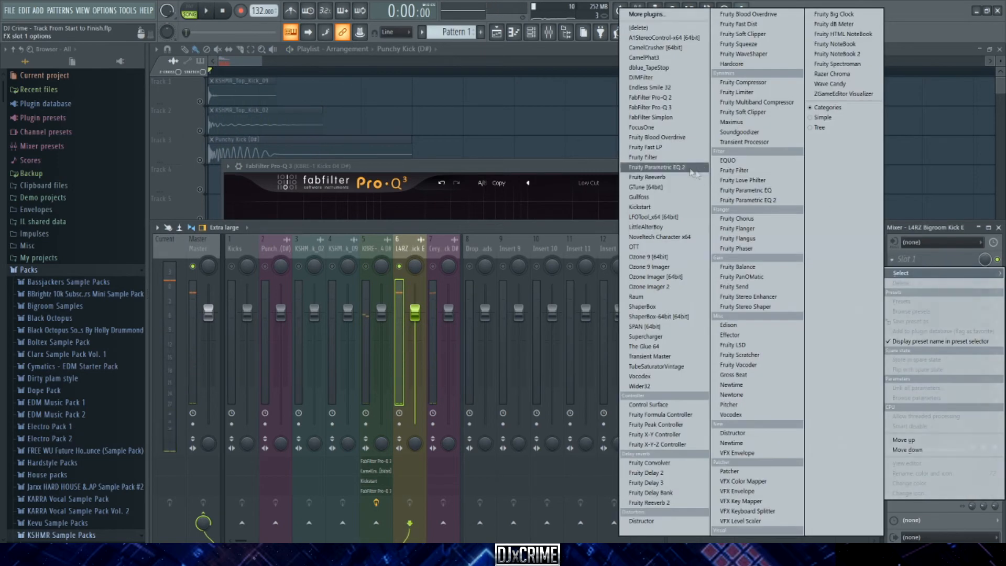
{"action": "left_click", "coordinate": [655, 108]}
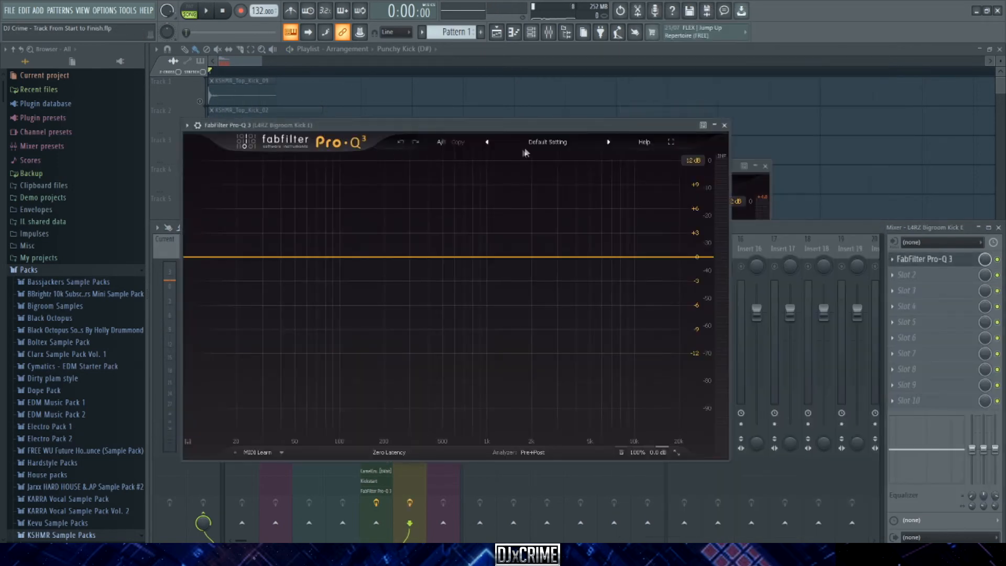
- Apply the Low Cut preset to the L4RZ kick's Pro-Q 3 and set its cut to about 207 Hz during playback
{"action": "left_click", "coordinate": [524, 145]}
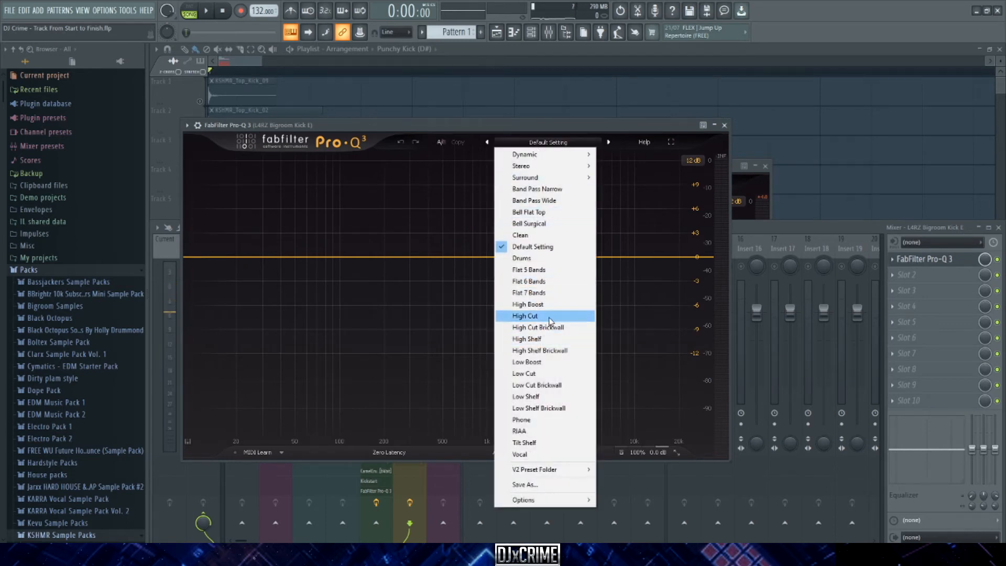
{"action": "left_click", "coordinate": [527, 361]}
{"action": "left_click", "coordinate": [529, 142]}
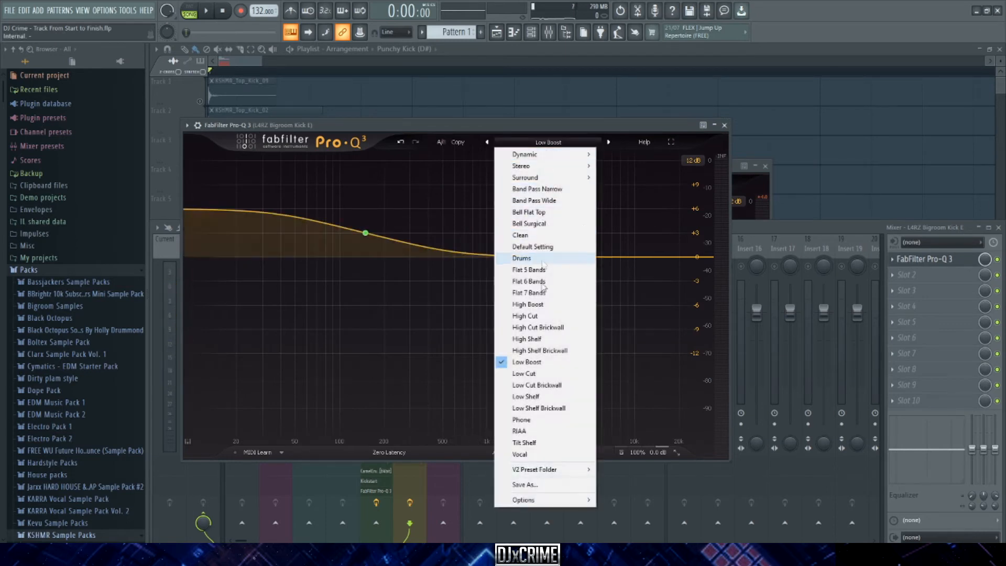
{"action": "left_click", "coordinate": [532, 372]}
{"action": "left_click_drag", "start_coordinate": [294, 257], "coordinate": [398, 234]}
{"action": "key", "text": "space"}
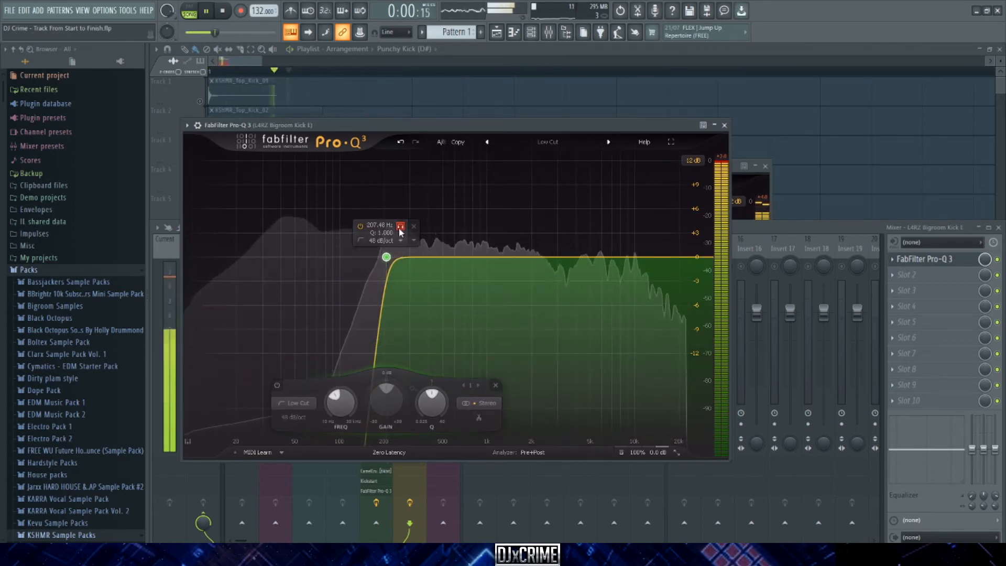
{"action": "left_click_drag", "start_coordinate": [400, 232], "coordinate": [398, 235]}
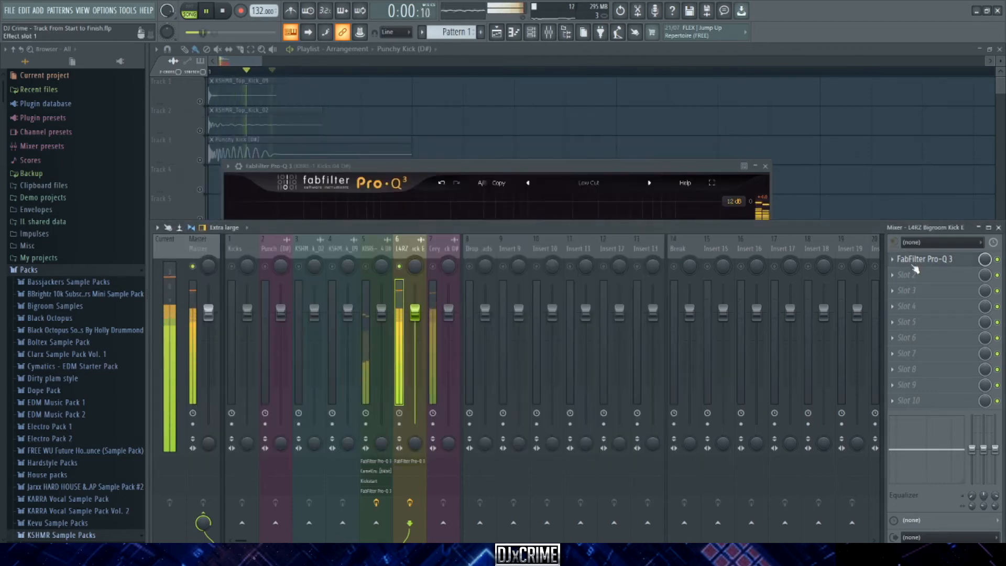
{"action": "key", "text": "space"}
- Load Kickstart in the second effect slot of the L4RZ Bigroom Kick E track with the Extreme Short curve
{"action": "left_click", "coordinate": [914, 274]}
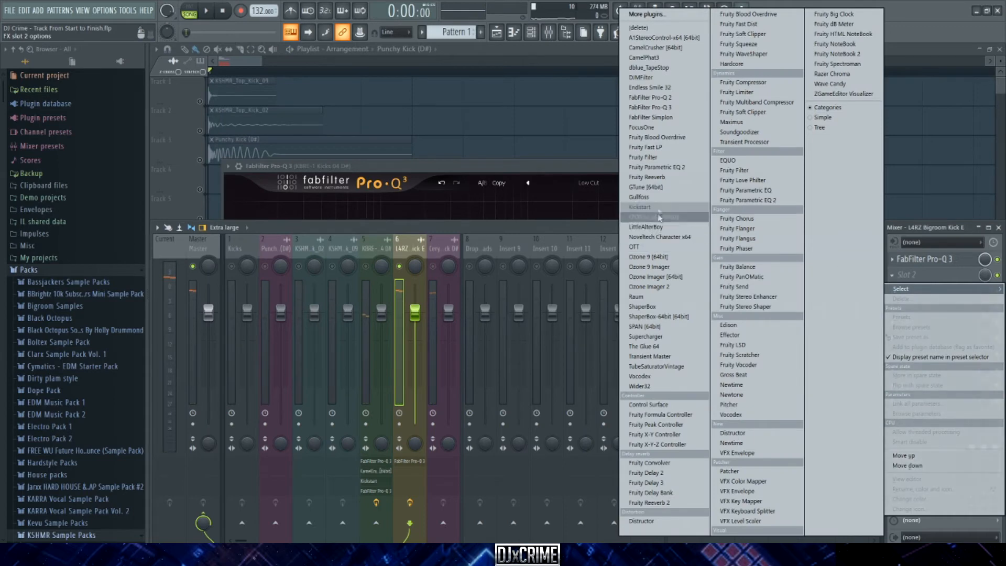
{"action": "left_click", "coordinate": [655, 210]}
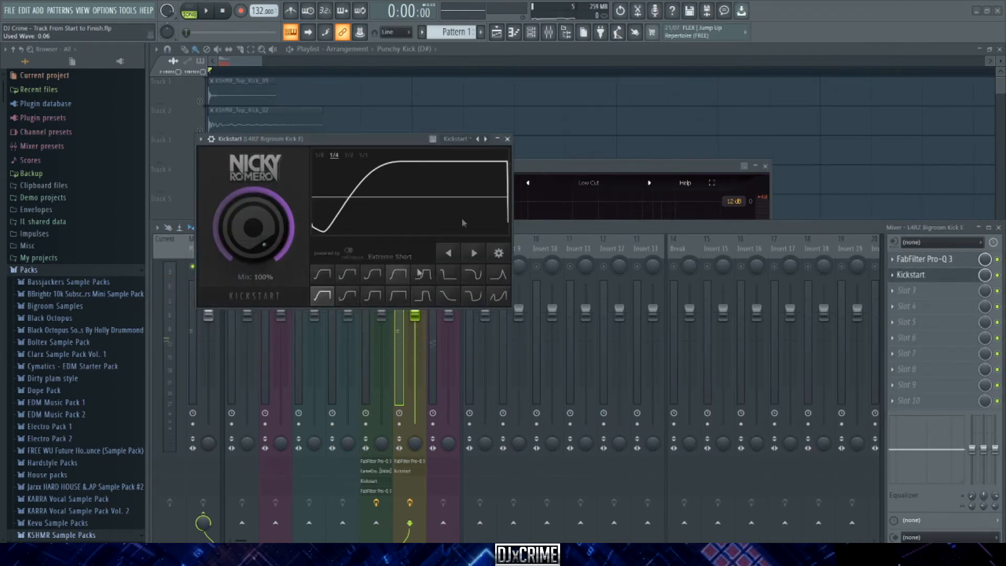
{"action": "left_click", "coordinate": [507, 139]}
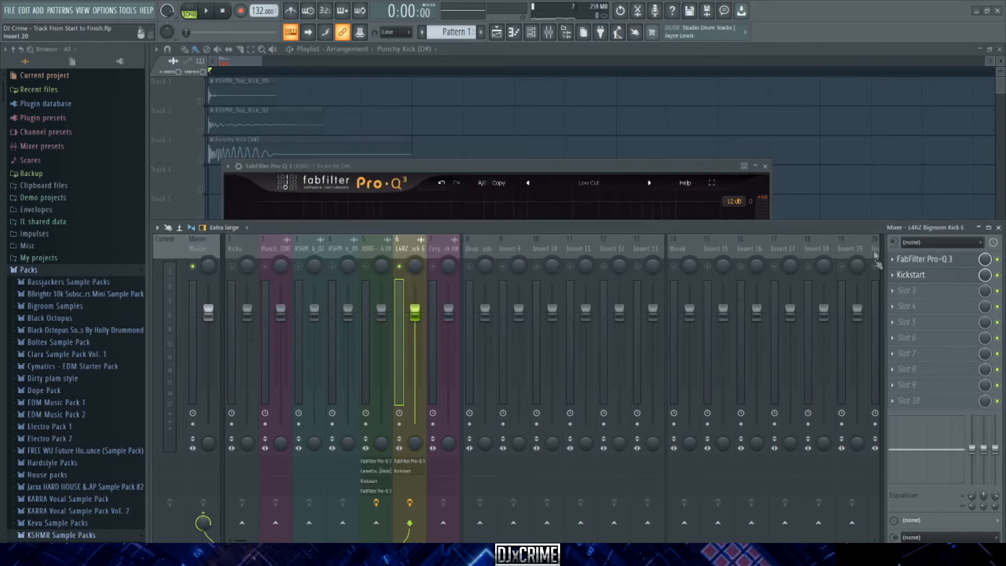
{"action": "left_click", "coordinate": [914, 272]}
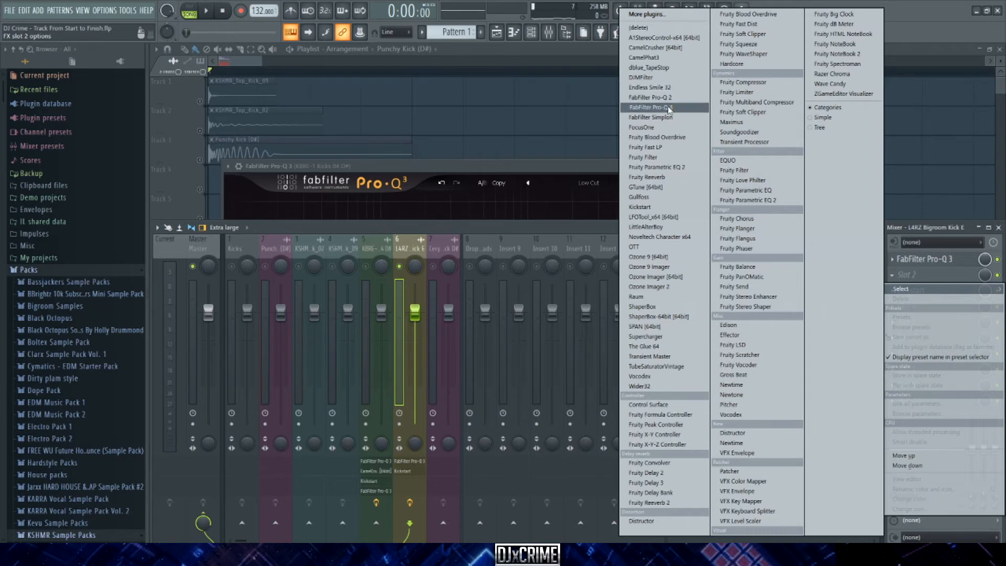
{"action": "left_click", "coordinate": [944, 238]}
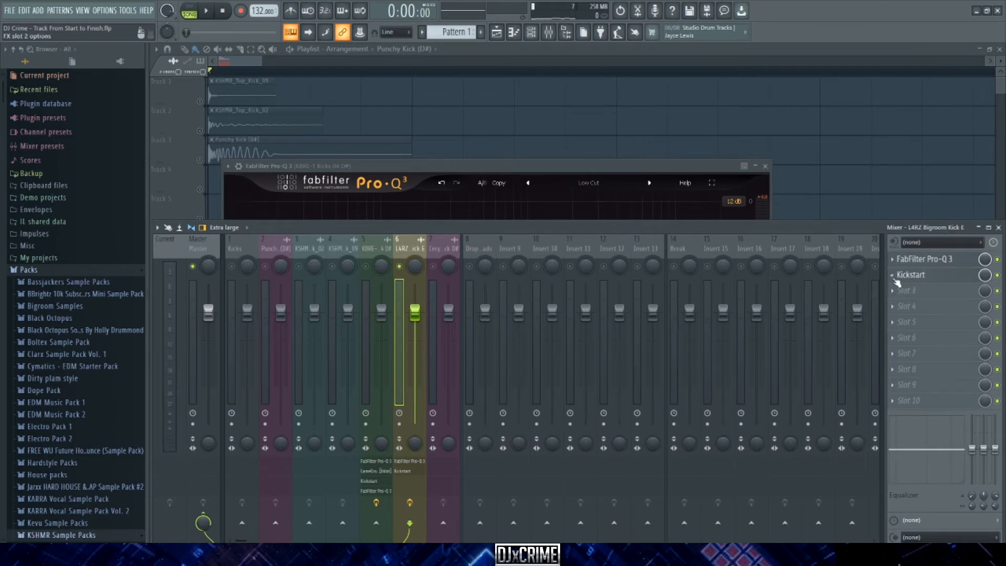
- Solo the Ceryno best kick D# mixer track during playback and load FabFilter Pro-Q 3 in its first effect slot
{"action": "key", "text": "space"}
{"action": "left_click", "coordinate": [381, 251]}
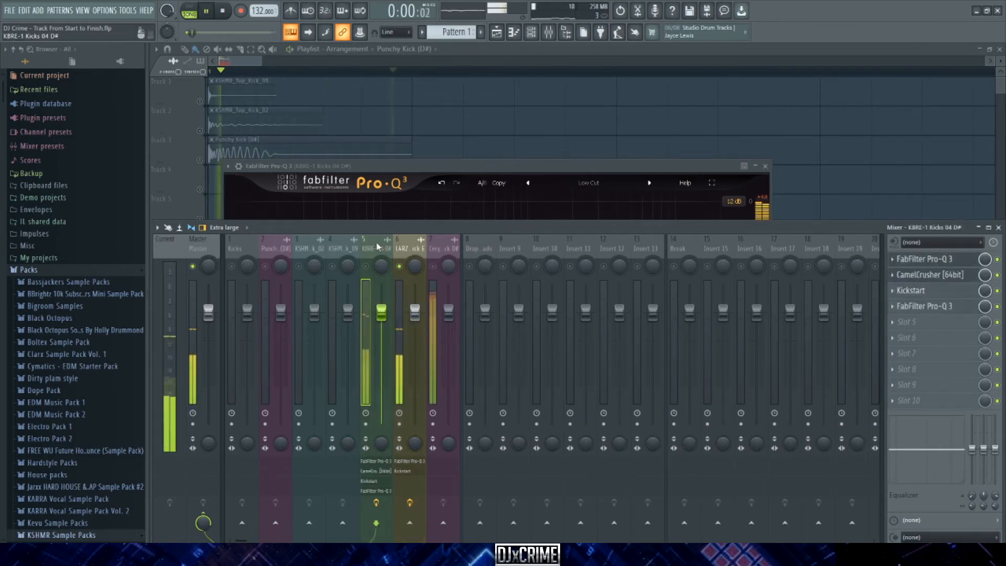
{"action": "left_click", "coordinate": [439, 269]}
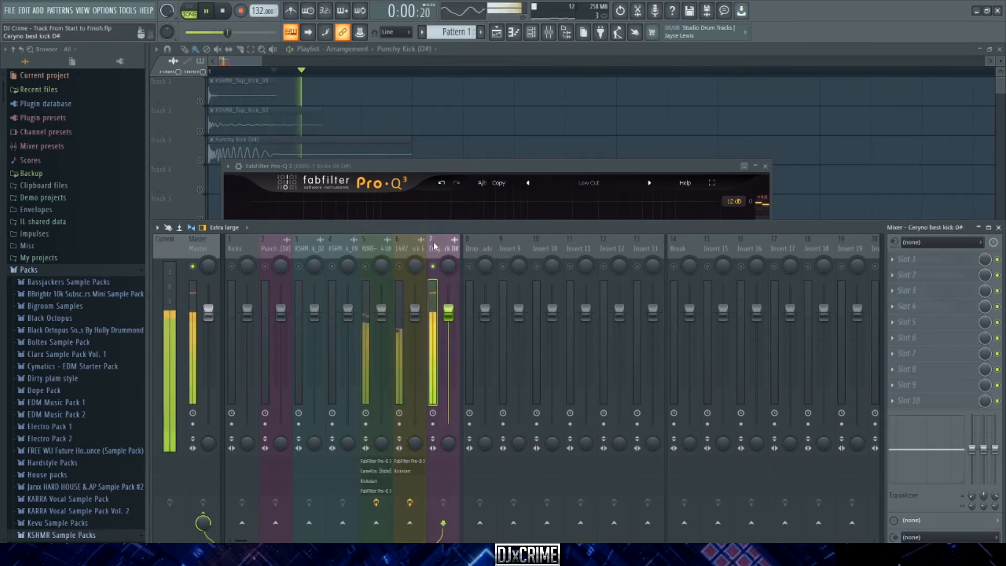
{"action": "key", "text": "space"}
{"action": "left_click", "coordinate": [911, 259]}
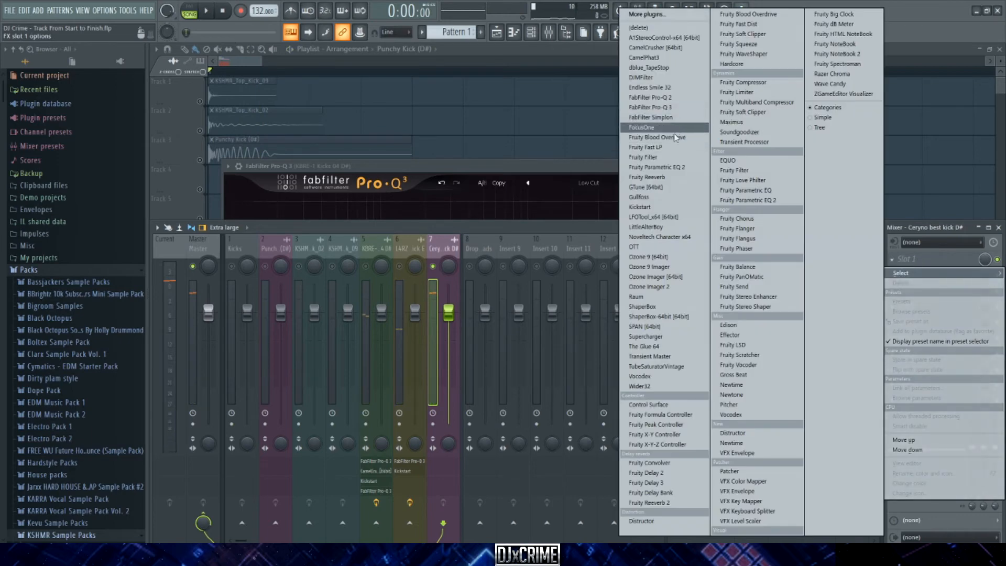
{"action": "left_click", "coordinate": [650, 107]}
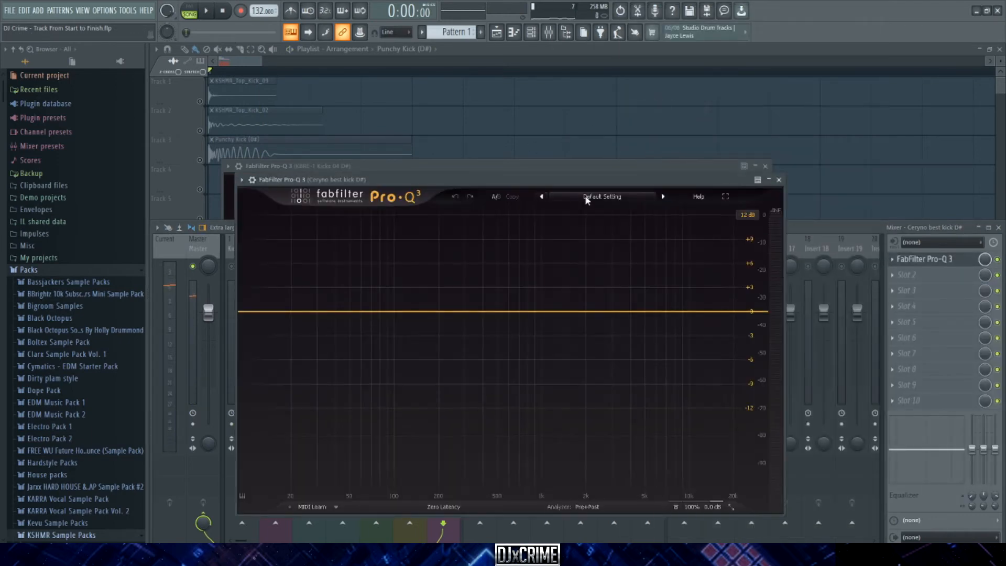
- Apply the High Cut preset to the Ceryno kick's Pro-Q 3 and set its cut to about 184 Hz during playback
{"action": "left_click", "coordinate": [587, 199]}
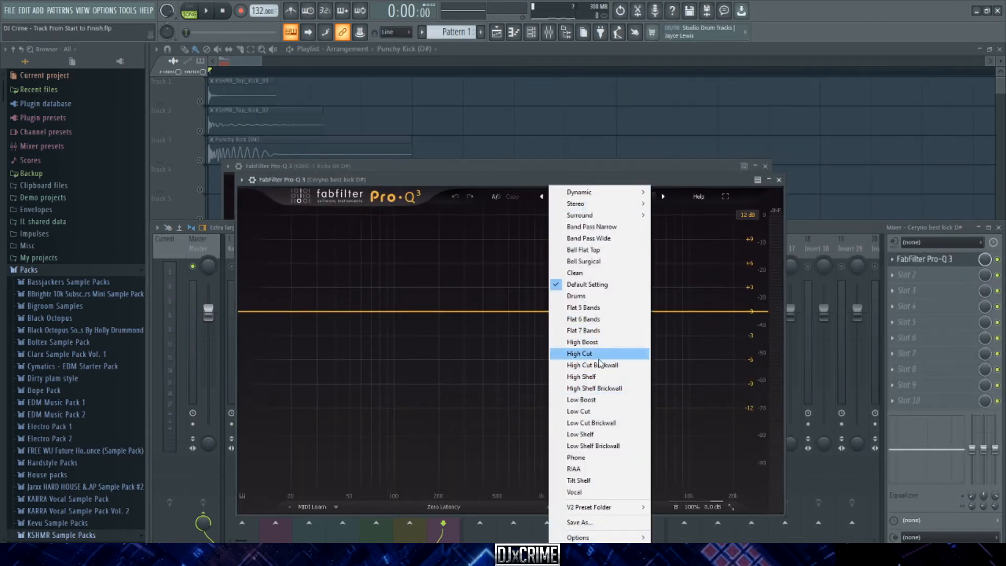
{"action": "left_click", "coordinate": [598, 358]}
{"action": "left_click_drag", "start_coordinate": [638, 309], "coordinate": [429, 306]}
{"action": "key", "text": "space"}
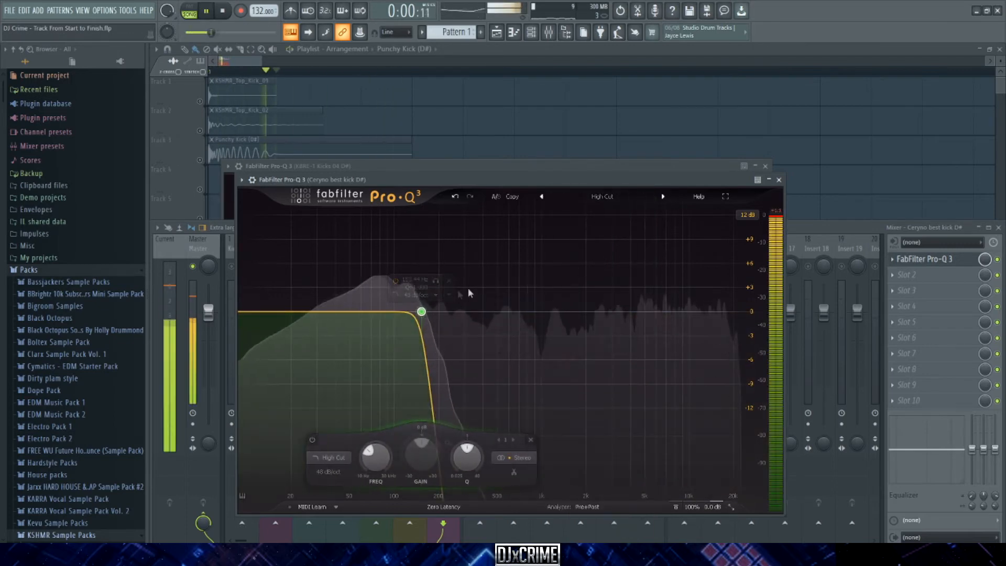
{"action": "mouse_move", "coordinate": [436, 282]}
{"action": "left_mouse_down"}
{"action": "mouse_move", "coordinate": [464, 285]}
{"action": "mouse_move", "coordinate": [453, 292]}
{"action": "left_mouse_up"}
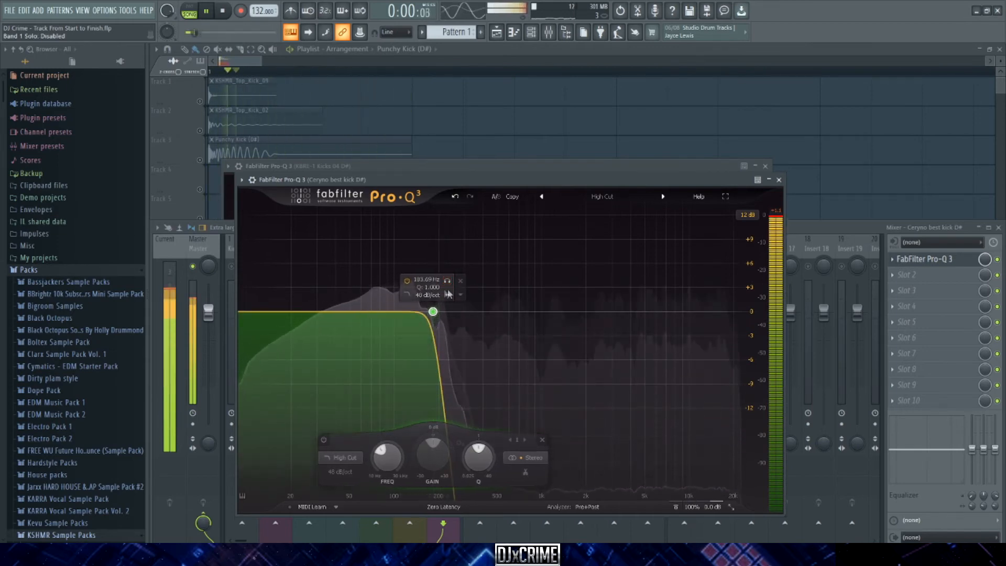
{"action": "key", "text": "space"}
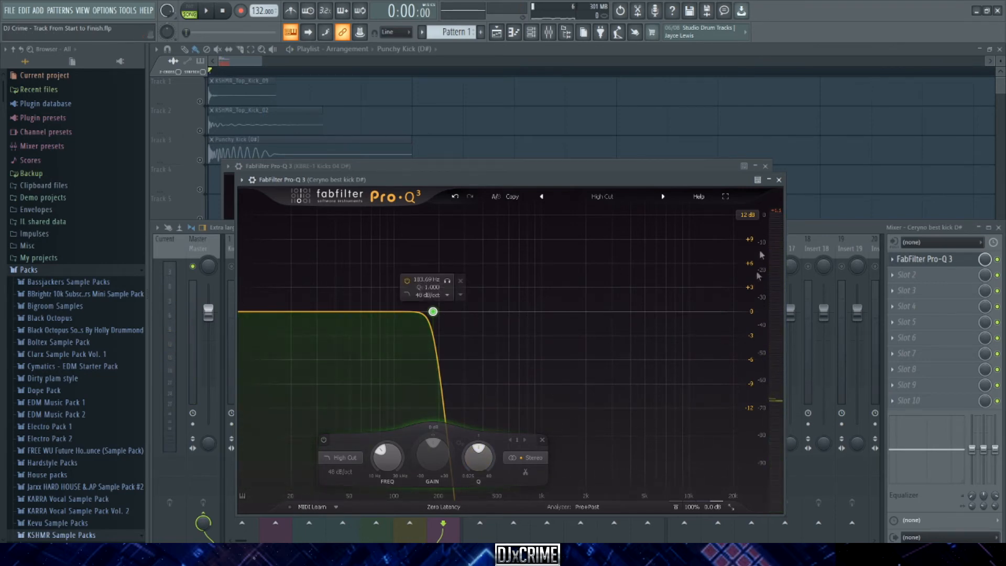
{"action": "left_click", "coordinate": [779, 180]}
- Load Kickstart in the second effect slot of the Ceryno best kick D# track
{"action": "left_click", "coordinate": [902, 278]}
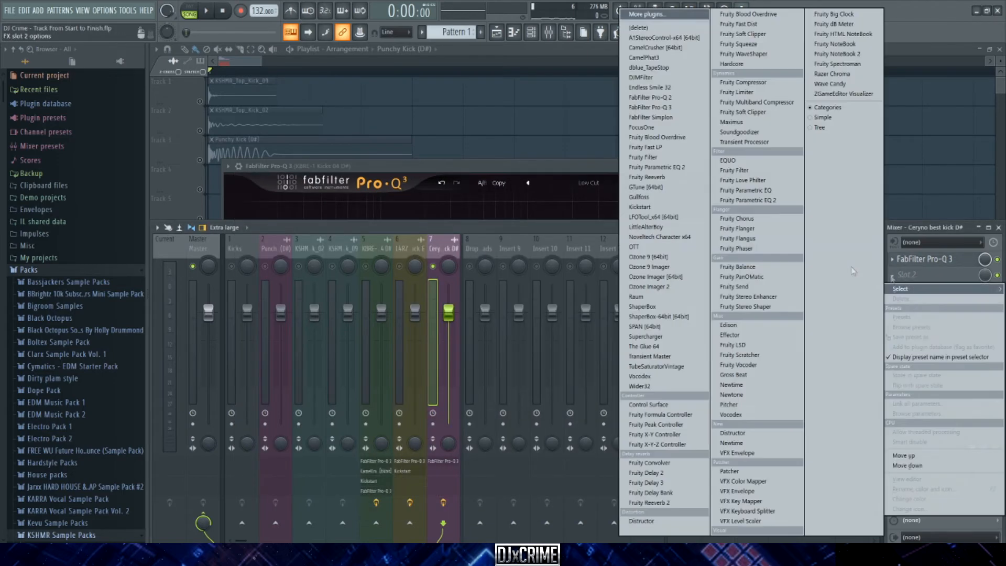
{"action": "left_click", "coordinate": [640, 207]}
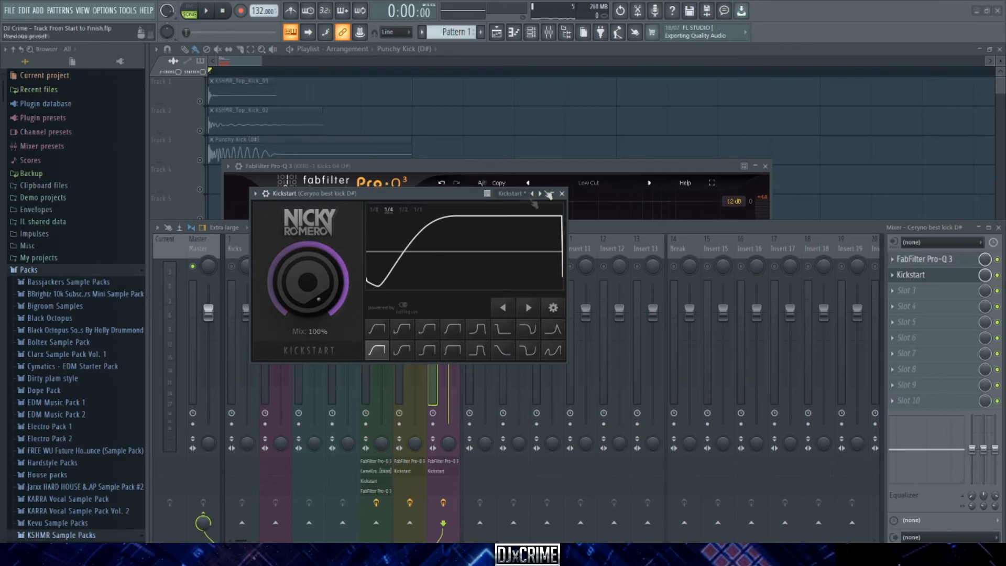
{"action": "left_click", "coordinate": [561, 194]}
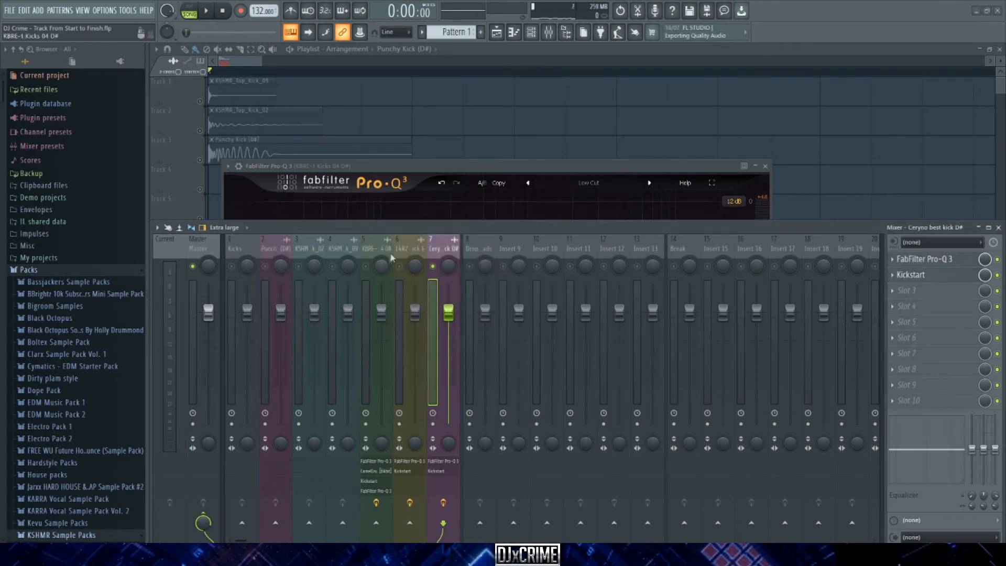
- Unmute the KBRE-1 and L4RZ mixer tracks, play the three tail kicks together and lower the Ceryno and KBRE-1 faders slightly
{"action": "left_click", "coordinate": [400, 267]}
{"action": "key", "text": "space"}
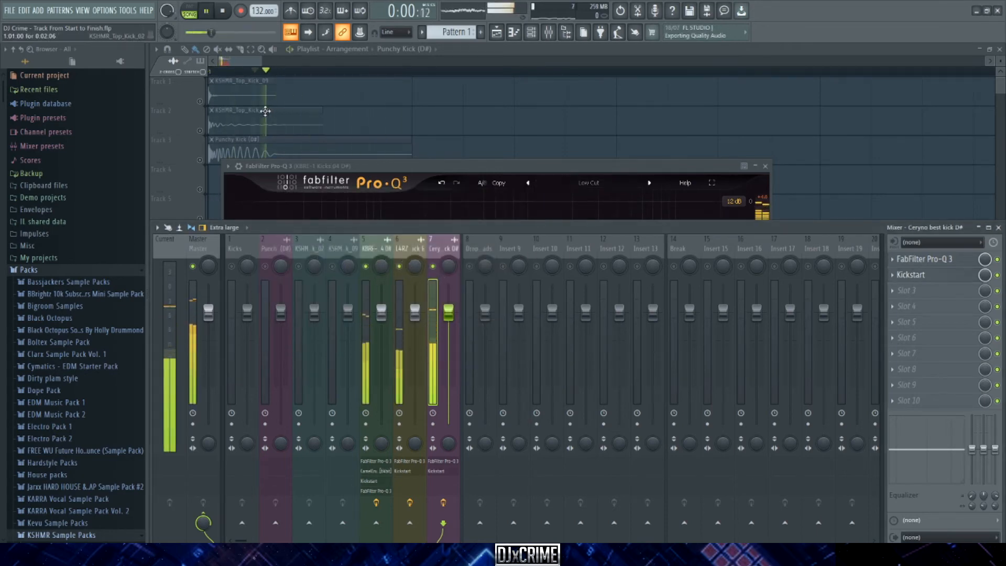
{"action": "left_click", "coordinate": [394, 247]}
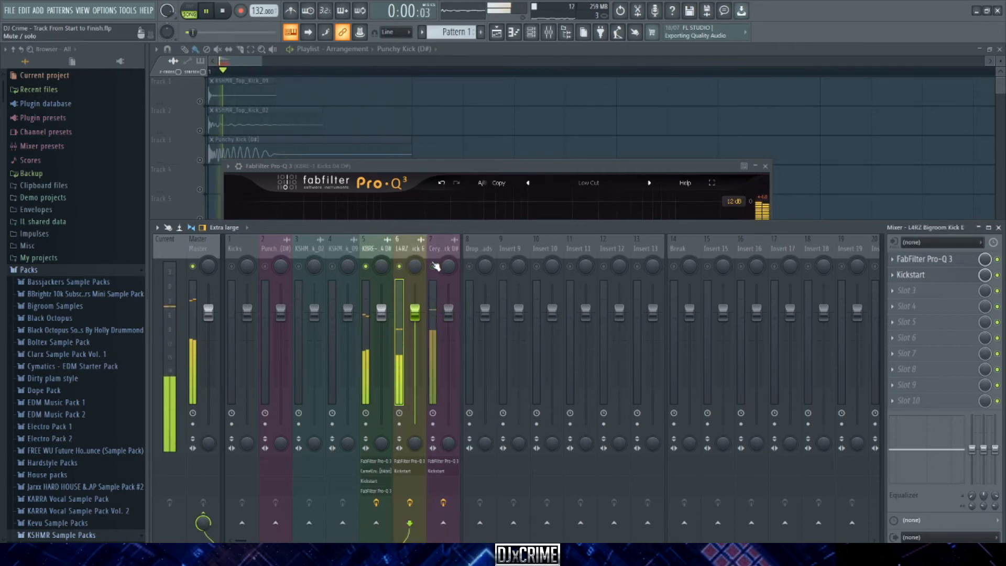
{"action": "key", "text": "space"}
{"action": "left_click_drag", "start_coordinate": [450, 313], "coordinate": [449, 317]}
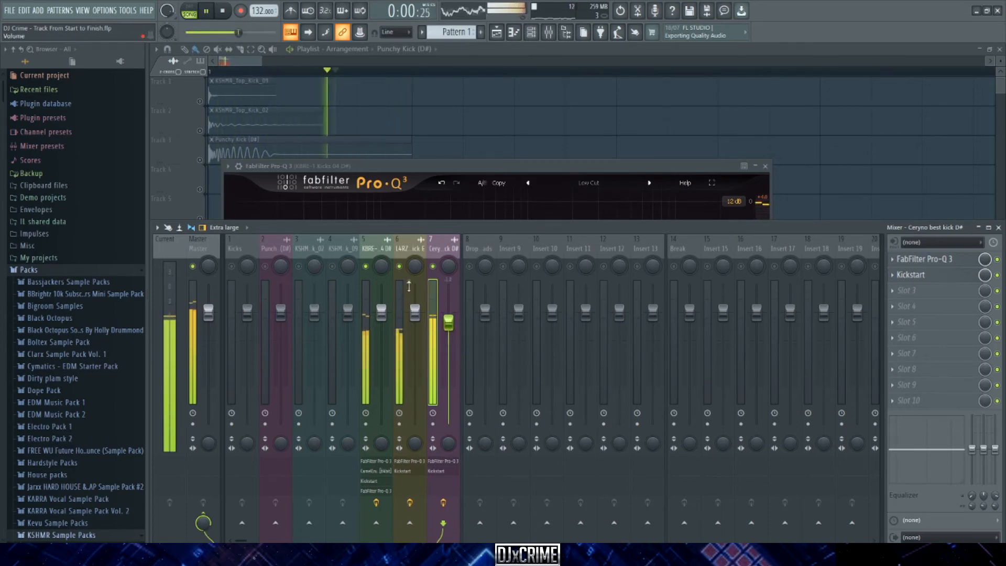
{"action": "left_click", "coordinate": [382, 310]}
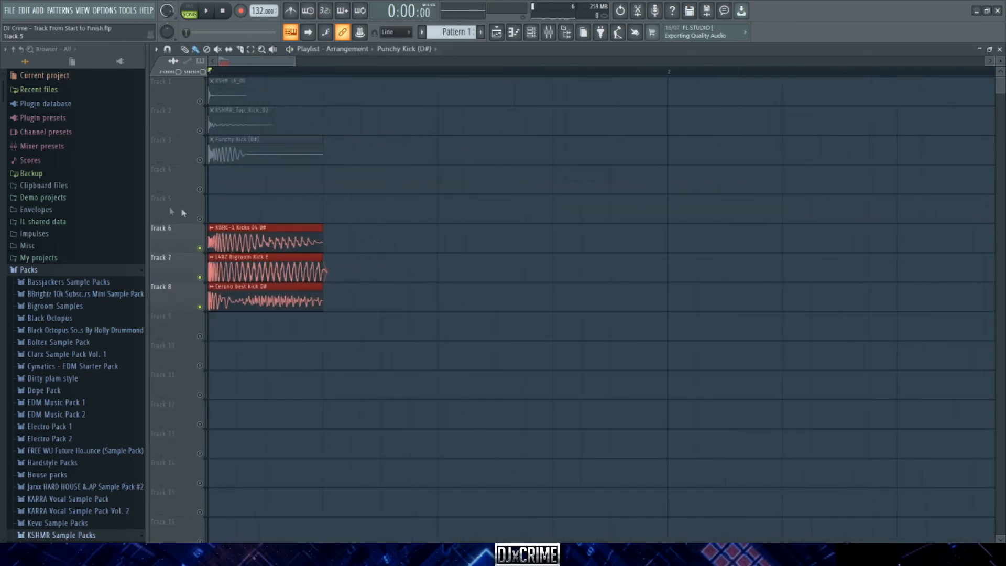
- Solo the Punchy Kick's playlist Track 3 and re-enable Tracks 1 and 2 with the KSHMR top kicks
{"action": "right_click", "coordinate": [200, 161]}
{"action": "key", "text": "space"}
{"action": "key", "text": "space"}
{"action": "left_click", "coordinate": [200, 101]}
{"action": "left_click", "coordinate": [200, 130]}
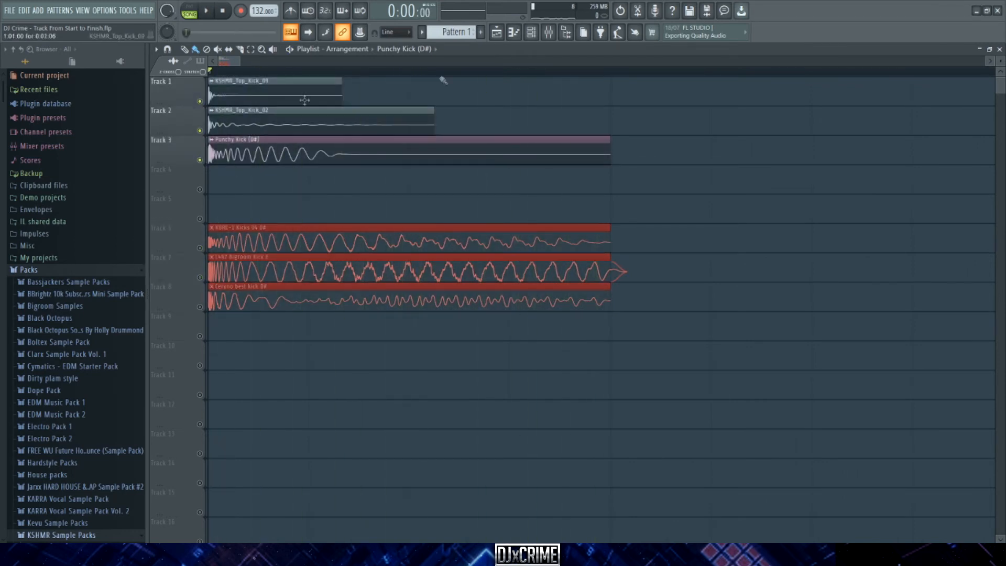
- Move the Punchy Kick (D#) mixer track to insert 4, after the two KSHMR Top Kick tracks
{"action": "left_click", "coordinate": [532, 33]}
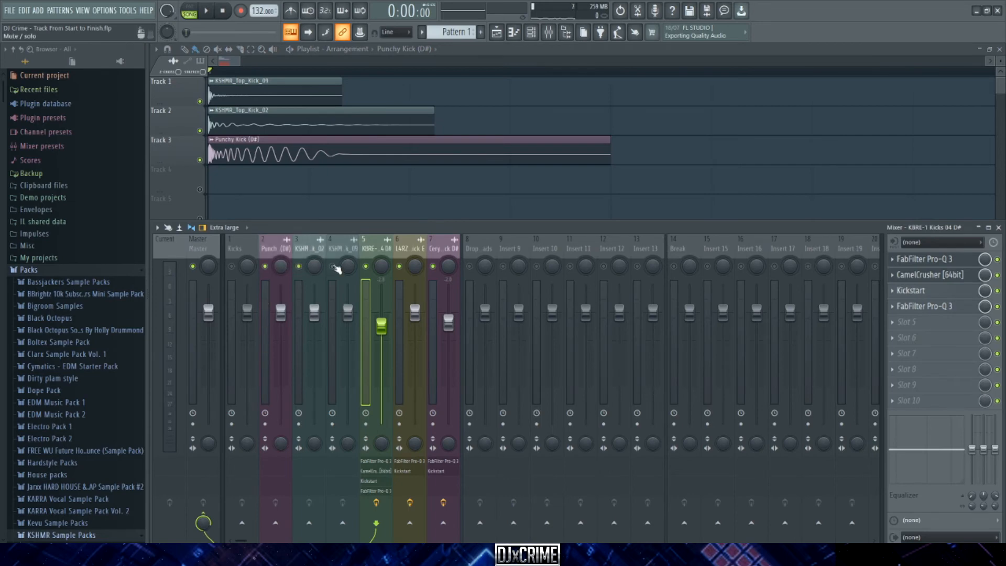
{"action": "left_click", "coordinate": [275, 244]}
{"action": "left_click_drag", "start_coordinate": [278, 245], "coordinate": [341, 245]}
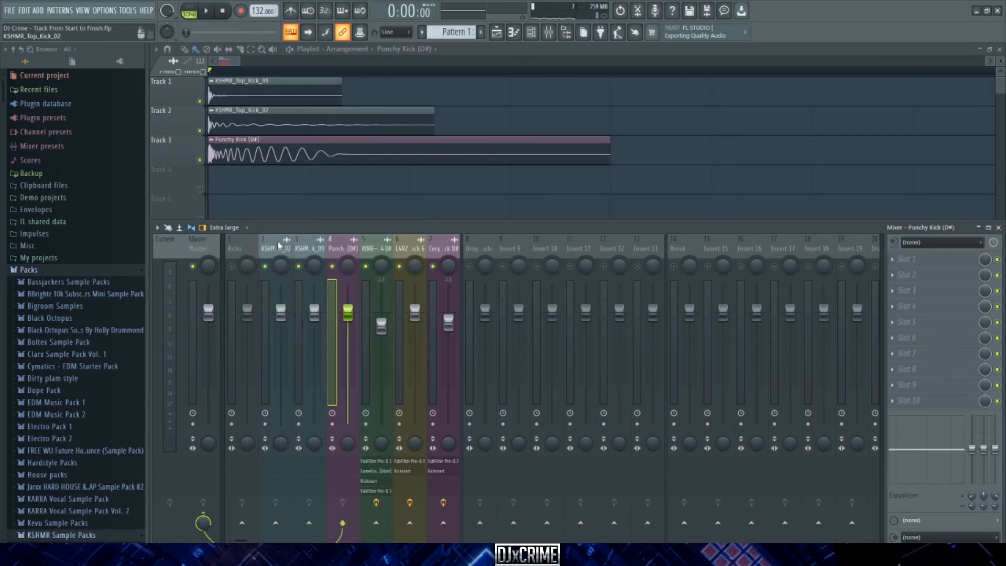
- Play the top and punchy kicks and isolate the KSHMR_Top_Kick_02 mixer track
{"action": "key", "text": "space"}
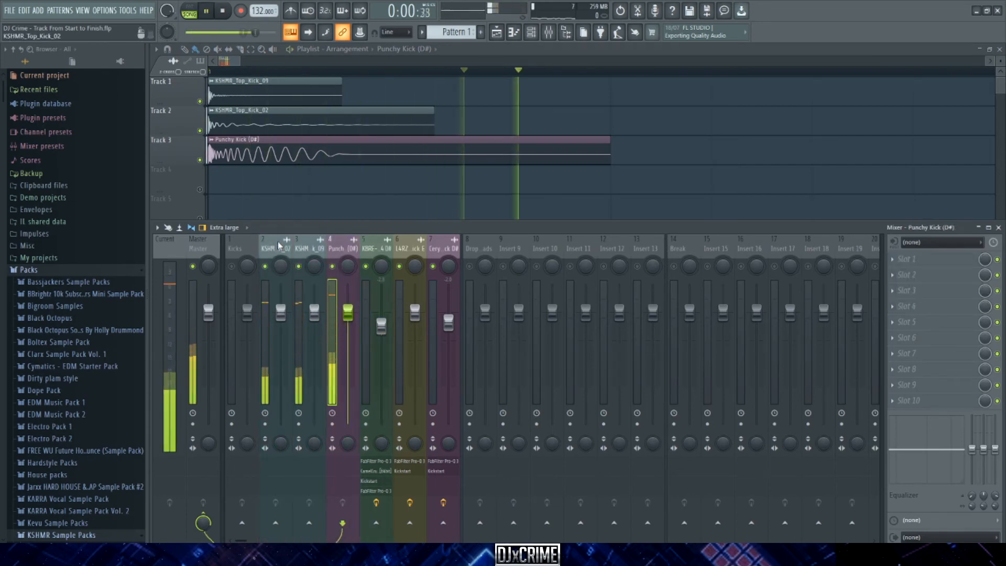
{"action": "left_click", "coordinate": [270, 275]}
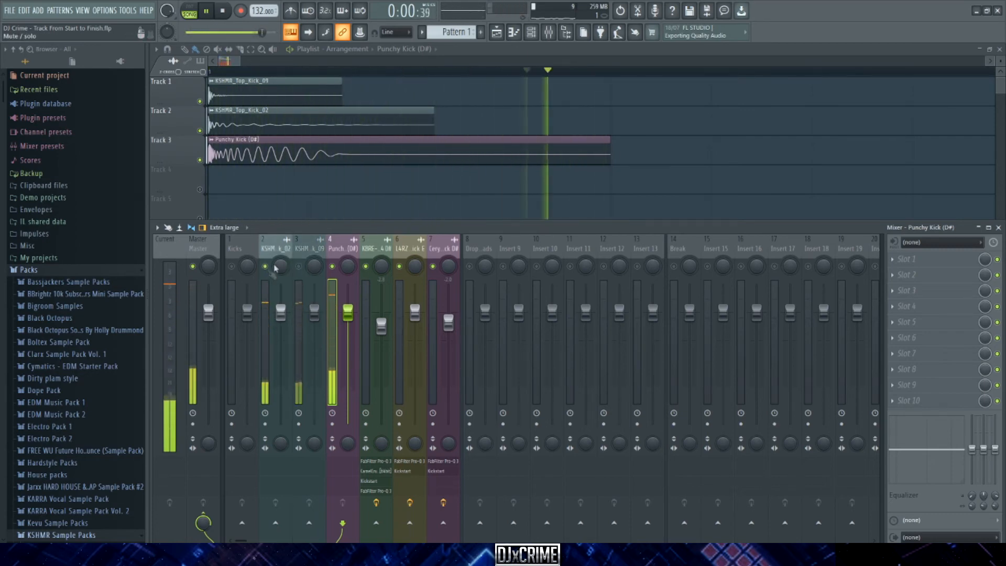
{"action": "key", "text": "space"}
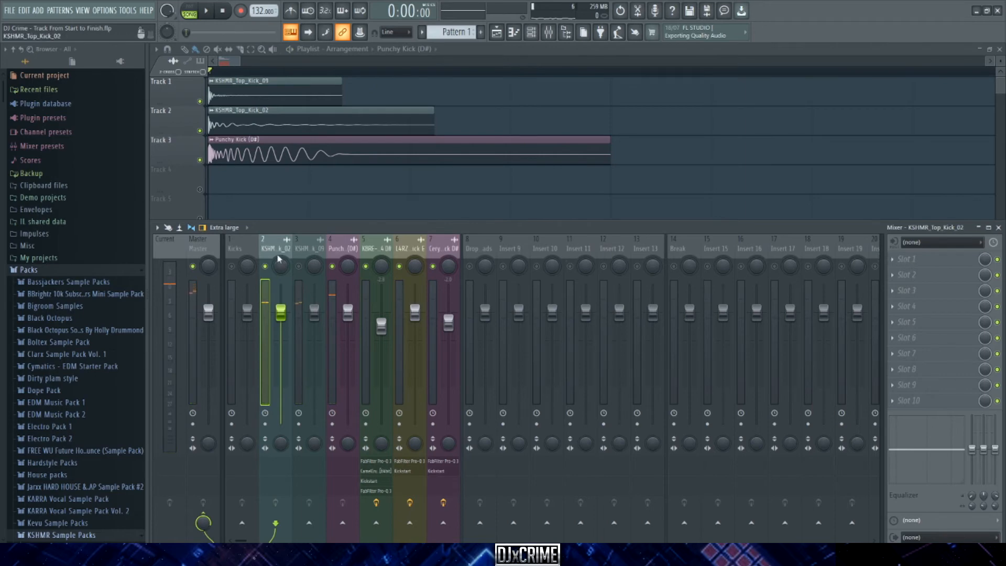
{"action": "left_click", "coordinate": [906, 259]}
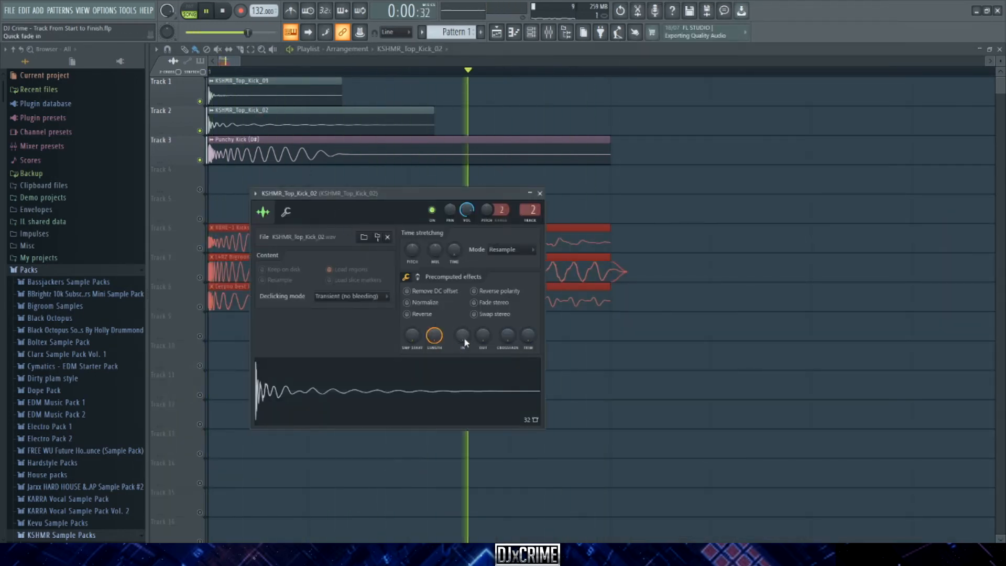
- Change the time-stretching mode of the KSHMR_Top_Kick_02 sample and return to the mixer
{"action": "left_click", "coordinate": [511, 250]}
{"action": "left_click", "coordinate": [513, 270]}
{"action": "left_click", "coordinate": [539, 194]}
{"action": "left_click", "coordinate": [548, 32]}
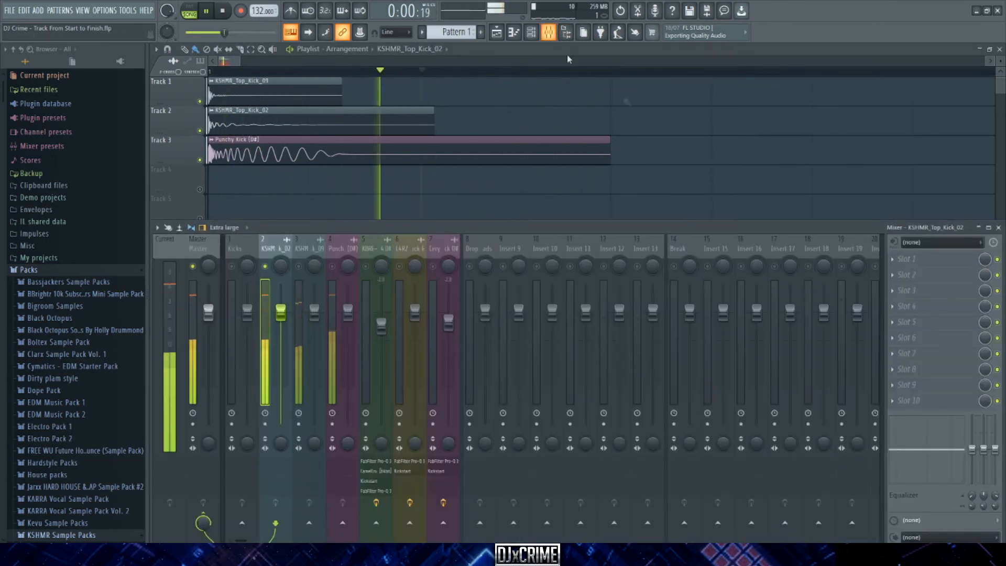
- Try the Future Top Kick Settings mixer track state on the KSHMR_Top_Kick_02 track
{"action": "right_click", "coordinate": [278, 255]}
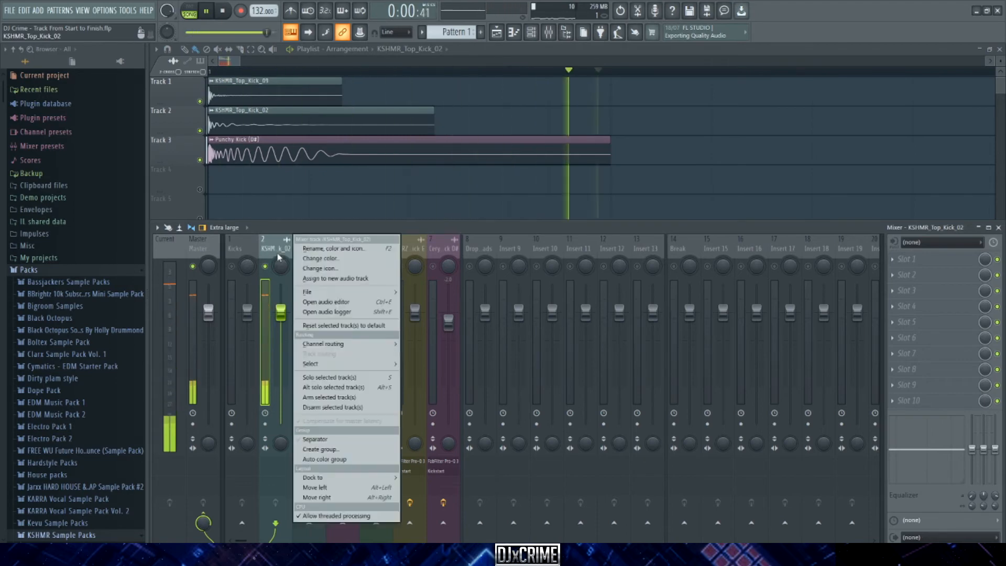
{"action": "mouse_move", "coordinate": [361, 294]}
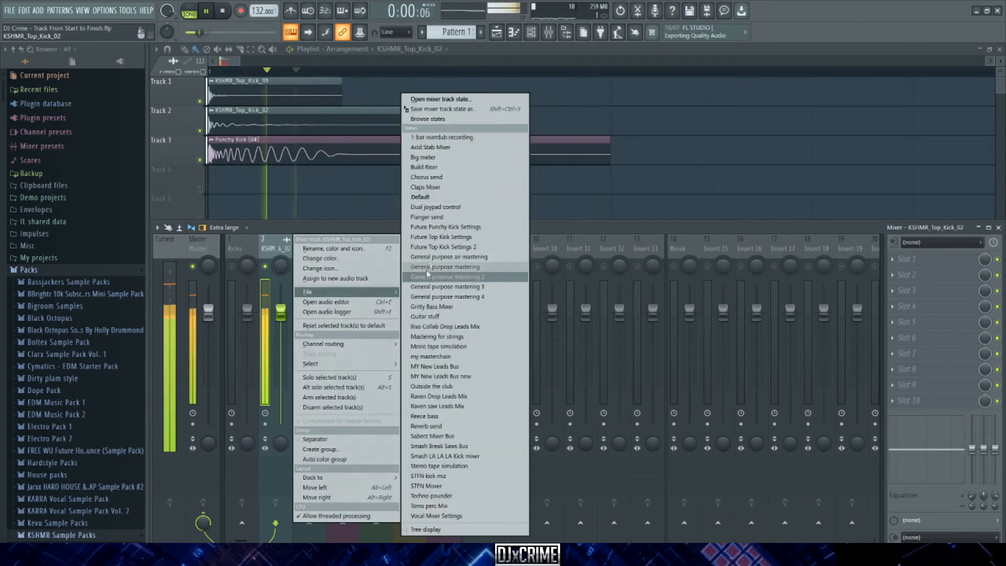
{"action": "left_click", "coordinate": [450, 237]}
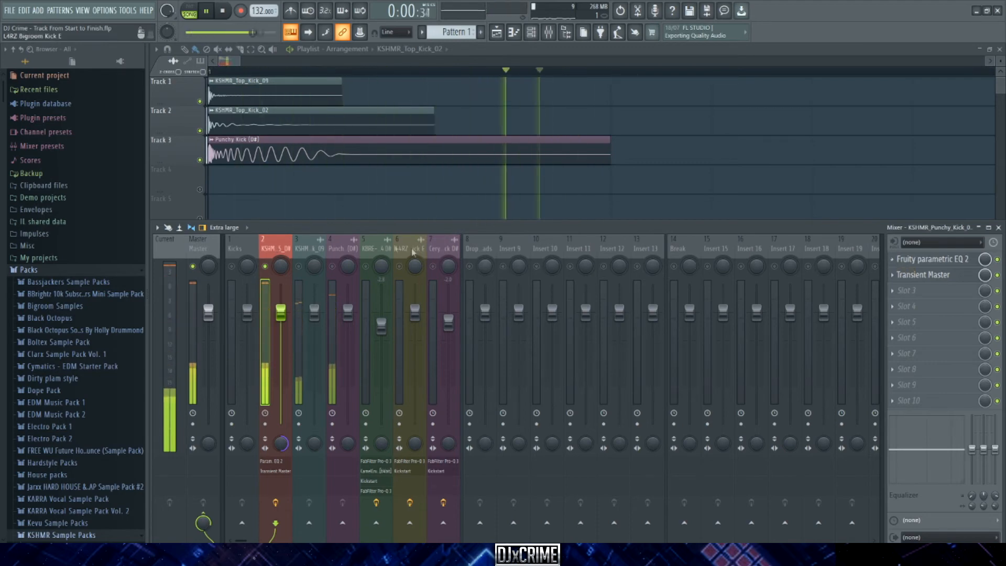
- Load the Future Top Kick Settings 2 state on the second insert and check its Fruity Parametric EQ 2
{"action": "right_click", "coordinate": [283, 249]}
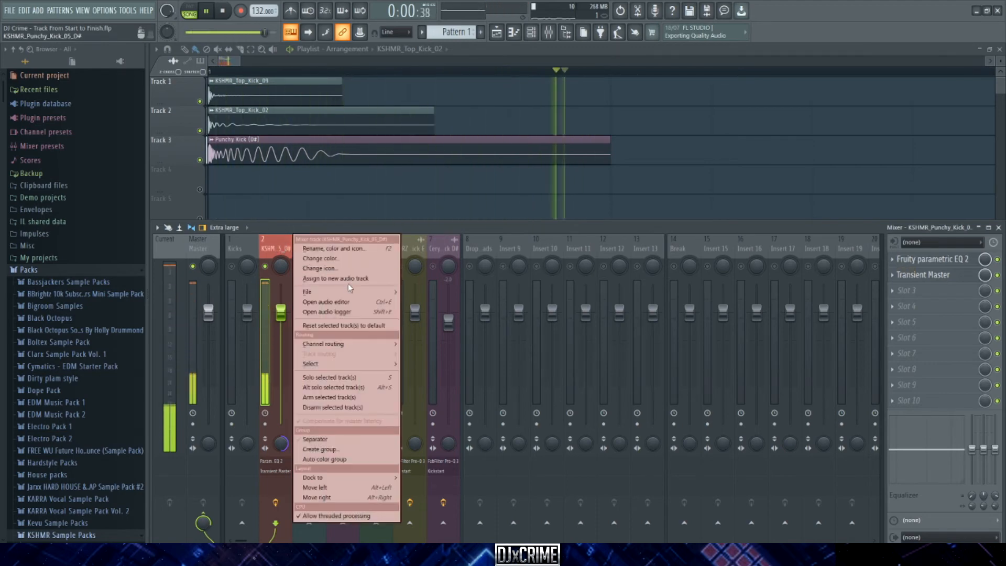
{"action": "mouse_move", "coordinate": [367, 292]}
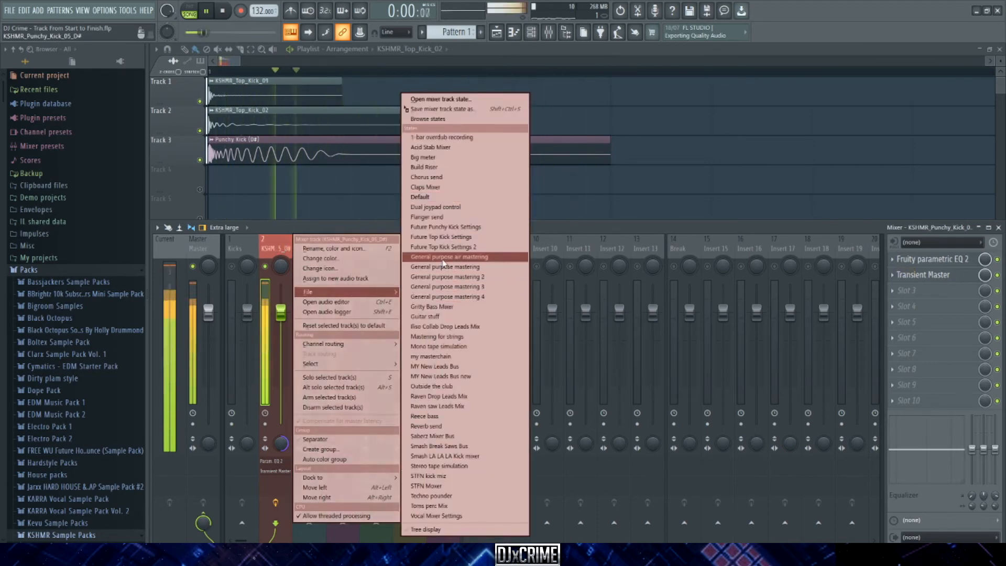
{"action": "left_click", "coordinate": [446, 247]}
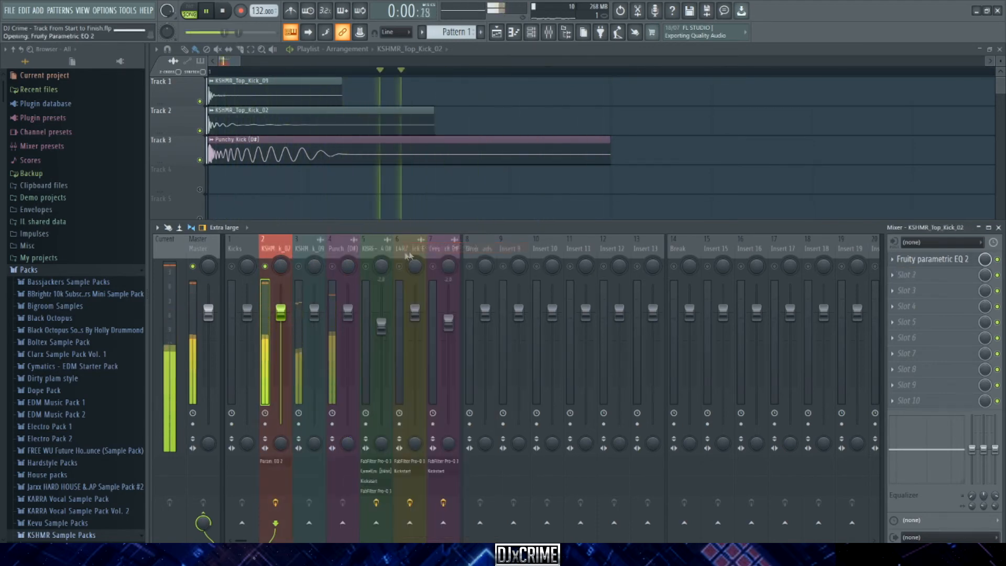
{"action": "left_click", "coordinate": [935, 259]}
{"action": "left_click_drag", "start_coordinate": [380, 228], "coordinate": [380, 230]}
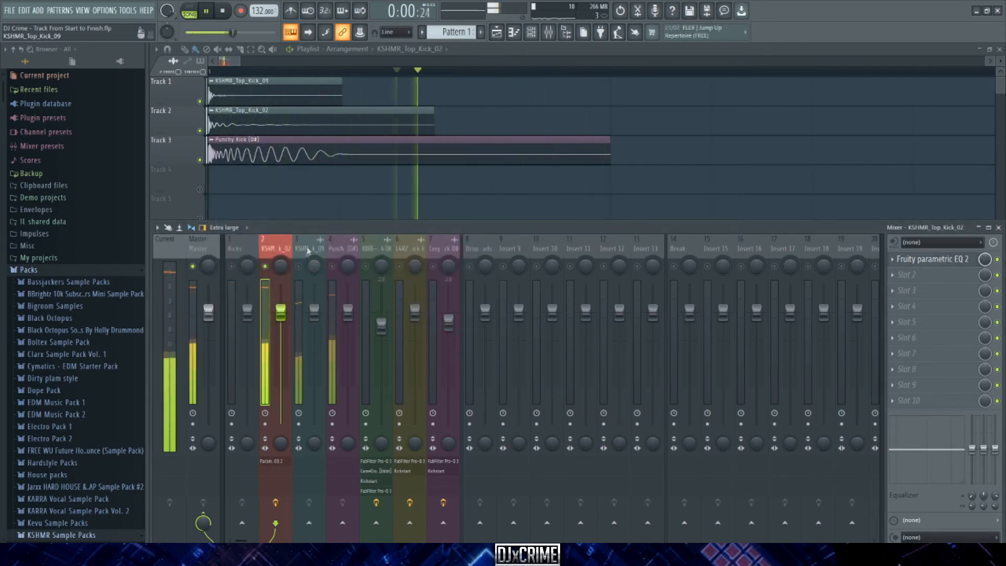
- Solo KSHMR_Top_Kick_09 in the mixer and playlist, and load FabFilter Pro-Q 3 in its first effect slot during playback
{"action": "left_click", "coordinate": [308, 248]}
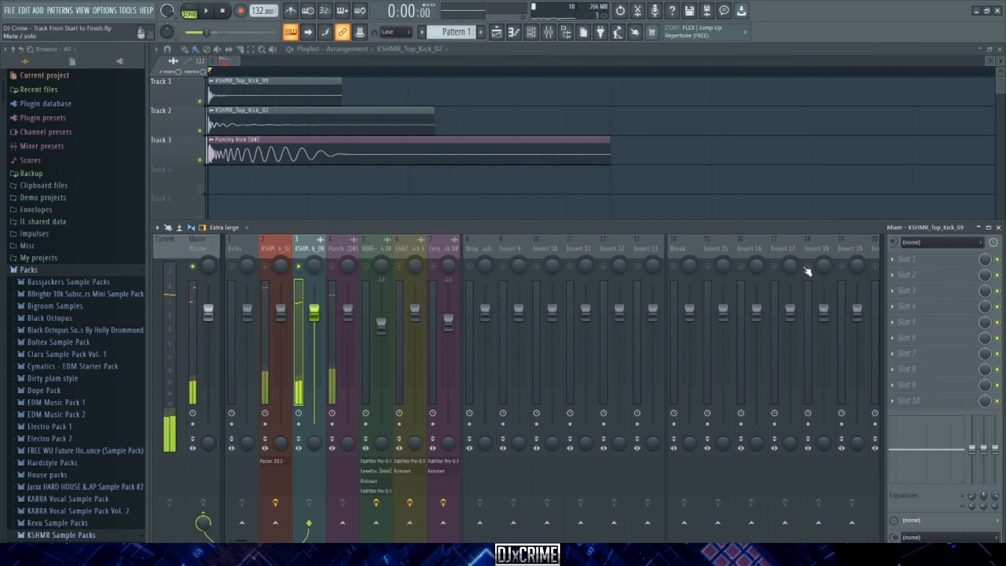
{"action": "right_click", "coordinate": [200, 131]}
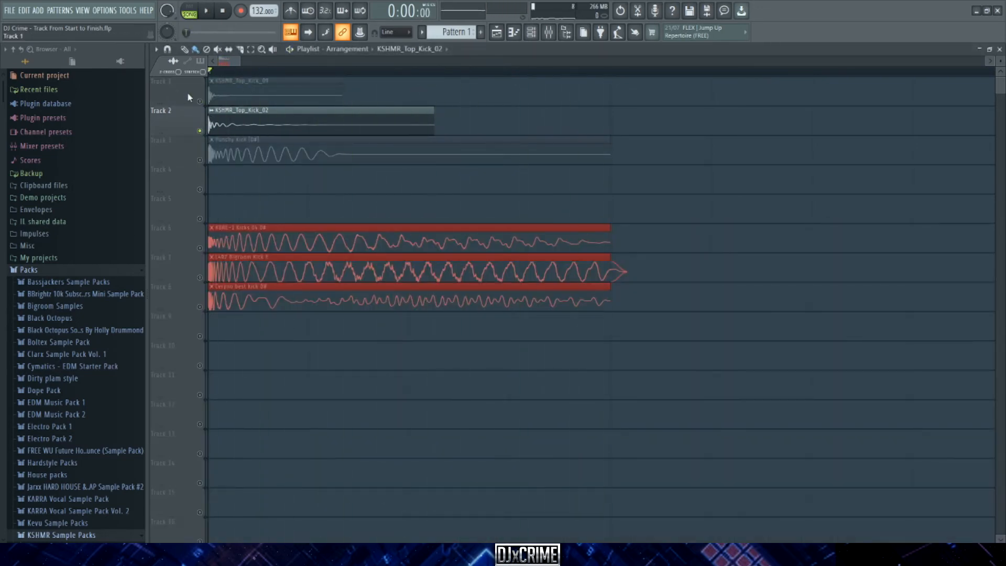
{"action": "right_click", "coordinate": [200, 101]}
{"action": "key", "text": "space"}
{"action": "key", "text": "F9"}
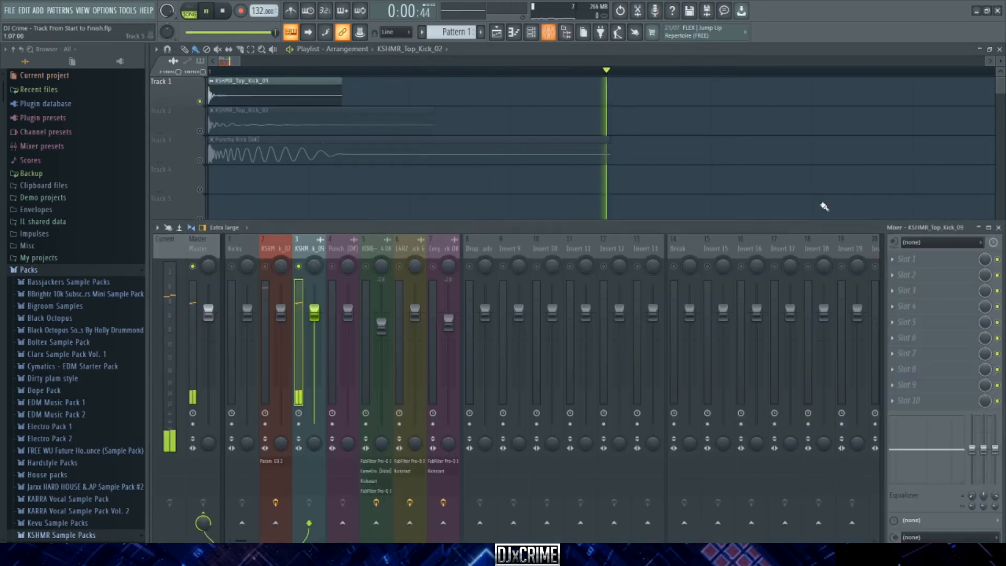
{"action": "left_click", "coordinate": [899, 259]}
{"action": "left_click", "coordinate": [664, 108]}
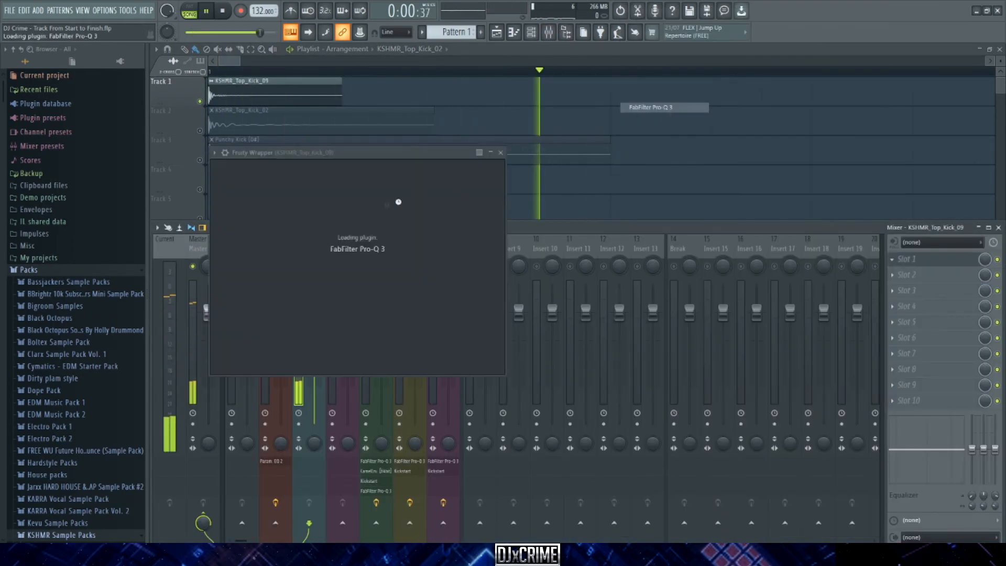
- Add two bell boosts to the Pro-Q 3: about 3 dB near 850 Hz, and 4.24 dB near 6.2 kHz with Q 17.06
{"action": "left_click_drag", "start_coordinate": [599, 284], "coordinate": [503, 261]}
{"action": "scroll", "coordinate": [502, 263], "scroll_direction": "up", "scroll_amount": 5}
{"action": "left_click_drag", "start_coordinate": [619, 284], "coordinate": [630, 251]}
{"action": "scroll", "coordinate": [626, 257], "scroll_direction": "up", "scroll_amount": 6}
{"action": "scroll", "coordinate": [631, 250], "scroll_direction": "down", "scroll_amount": 5}
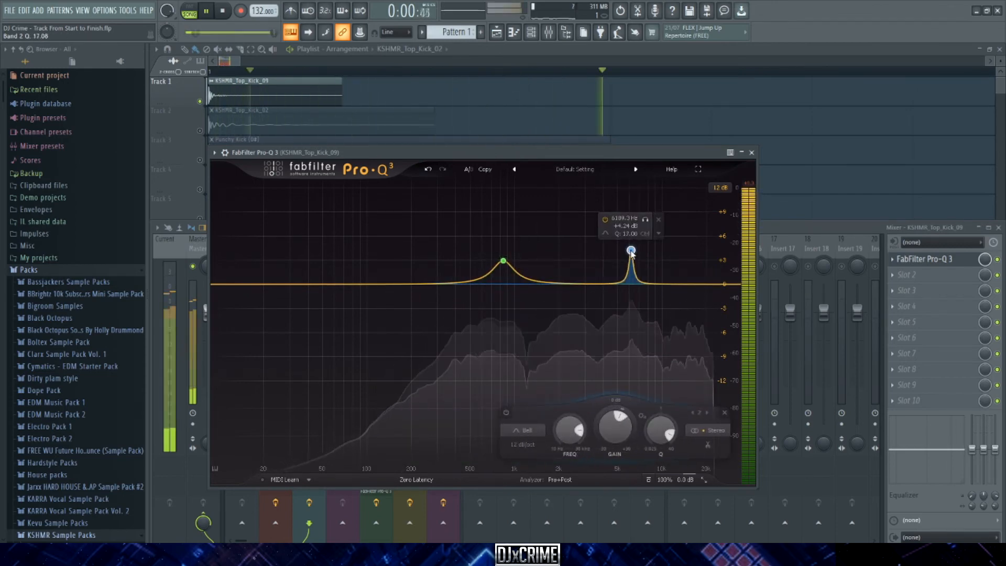
- Lower the upper Pro-Q 3 boost to 2.74 dB at about 6.7 kHz with a Q of about 7.4
{"action": "scroll", "coordinate": [630, 251], "scroll_direction": "down", "scroll_amount": 1}
{"action": "left_click_drag", "start_coordinate": [631, 251], "coordinate": [636, 262]}
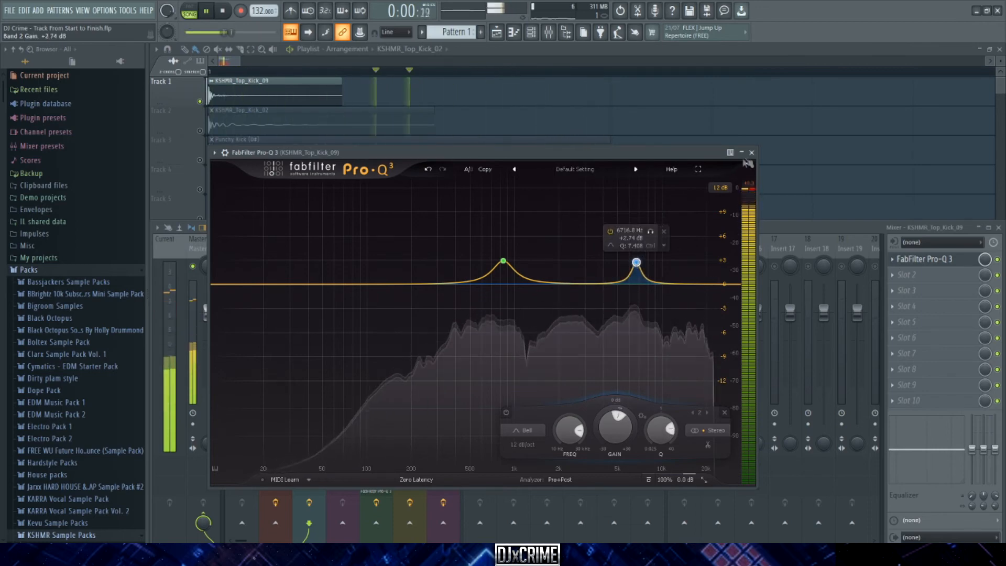
{"action": "left_click", "coordinate": [750, 155]}
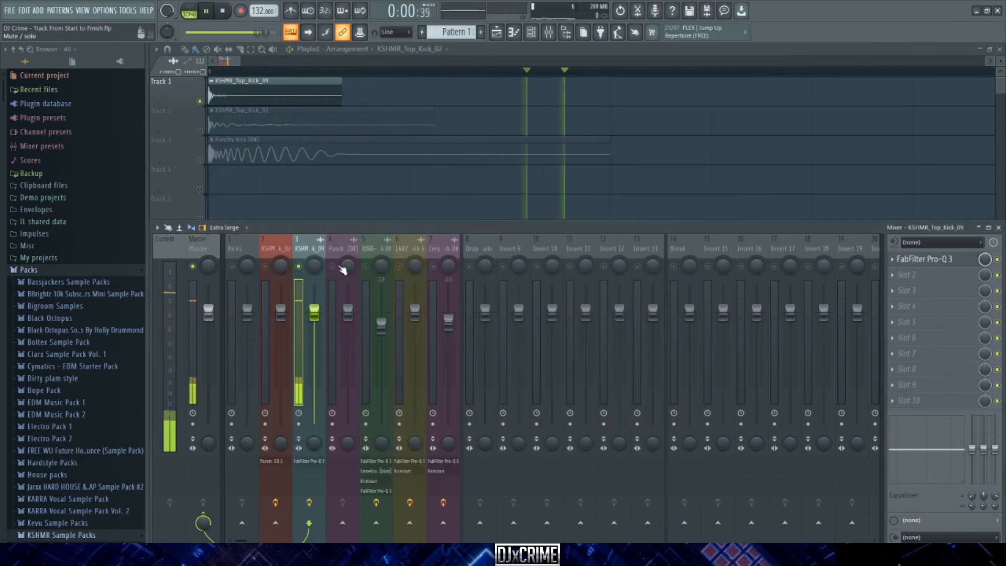
- Load the Future Punchy Kick Settings state on the Punchy Kick mixer track and open its Transient Master and Pro-Q 2
{"action": "left_click", "coordinate": [337, 254]}
{"action": "right_click", "coordinate": [351, 246]}
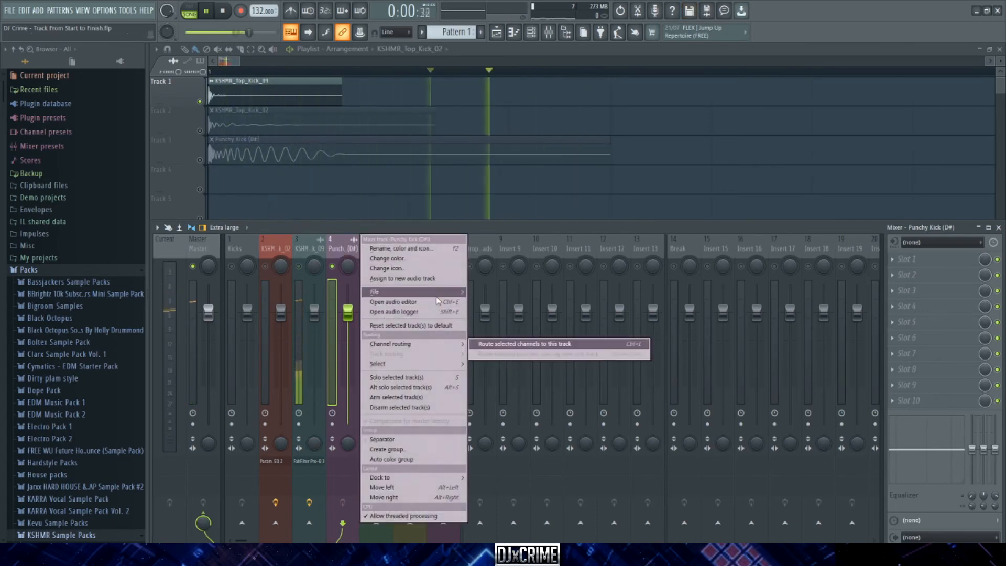
{"action": "mouse_move", "coordinate": [398, 292]}
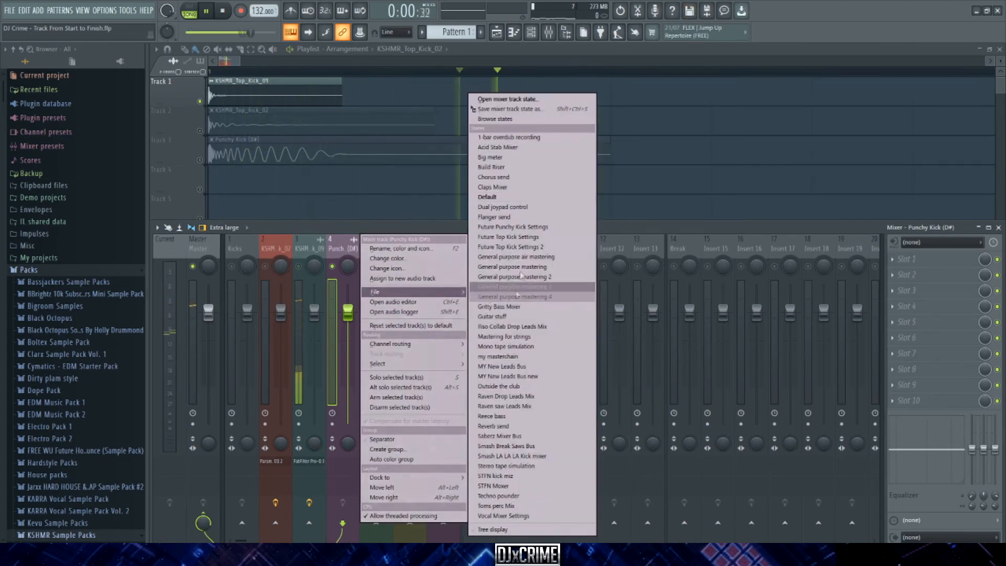
{"action": "left_click", "coordinate": [529, 227]}
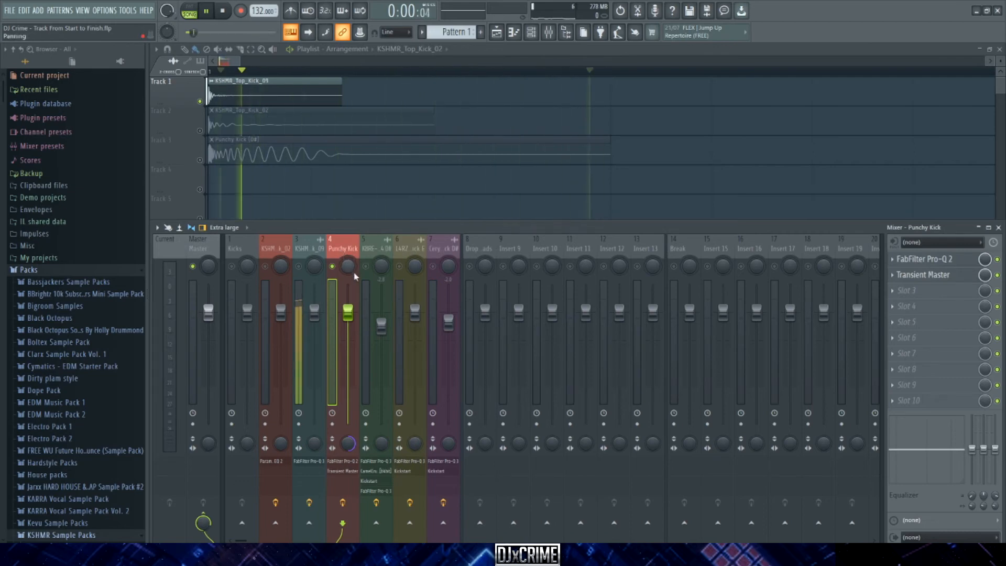
{"action": "left_click", "coordinate": [932, 277]}
{"action": "left_click", "coordinate": [923, 259]}
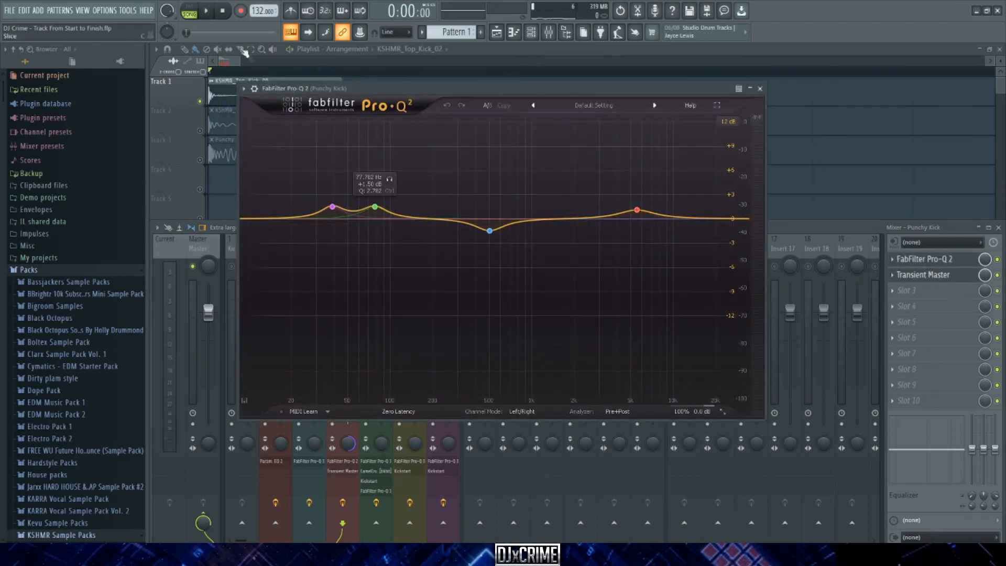
- Solo the punchy kick during playback and reshape two Pro-Q 2 bands: 1.44 dB near 85 Hz and 0.77 dB near 326 Hz
{"action": "right_click", "coordinate": [200, 159]}
{"action": "key", "text": "space"}
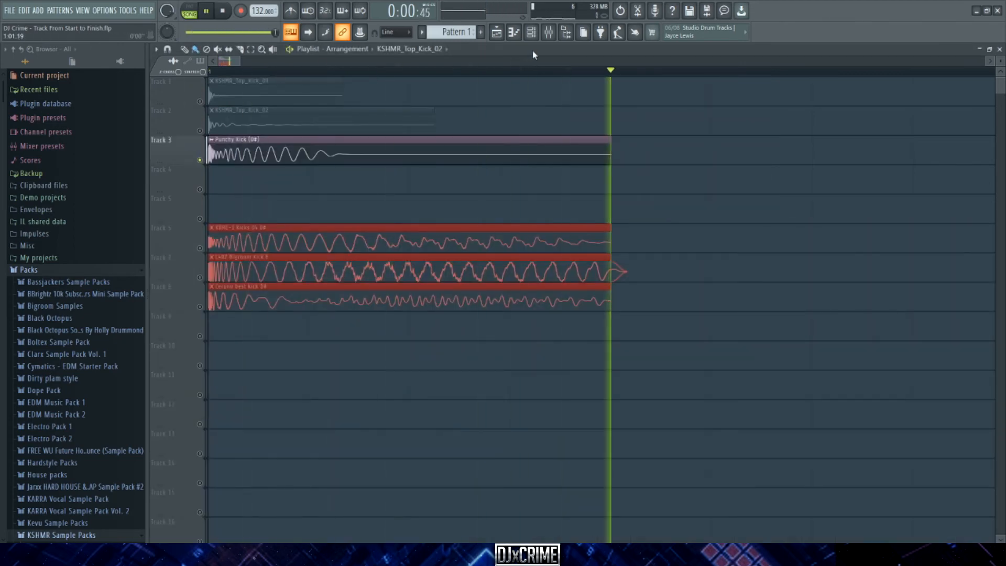
{"action": "left_click", "coordinate": [548, 33]}
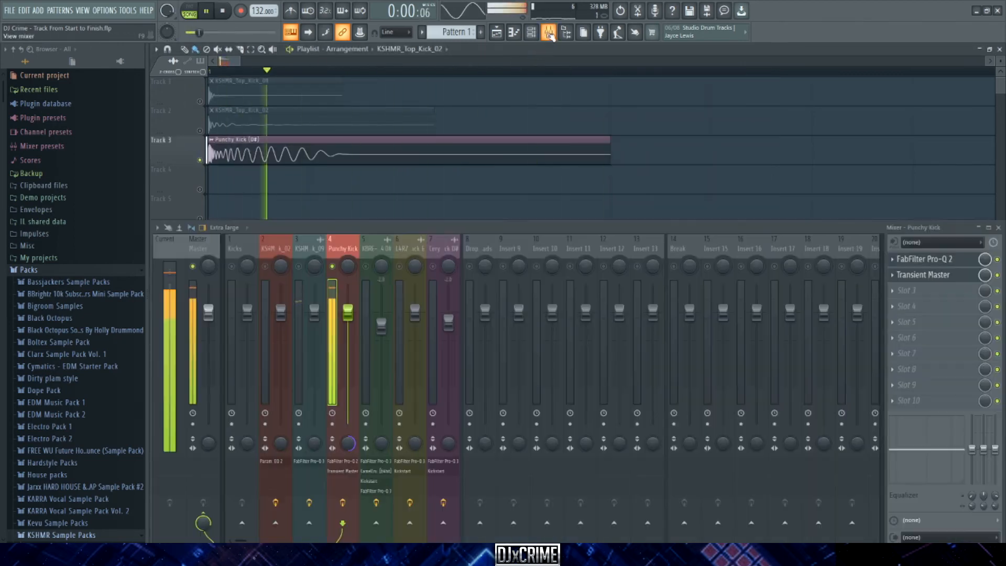
{"action": "left_click", "coordinate": [942, 262]}
{"action": "left_click", "coordinate": [379, 208]}
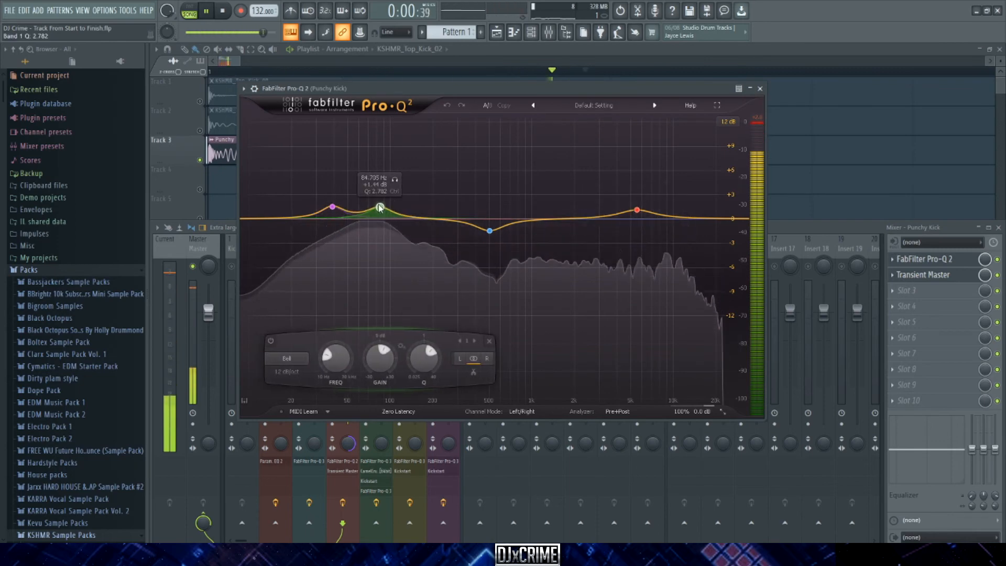
{"action": "left_click_drag", "start_coordinate": [489, 231], "coordinate": [478, 197]}
{"action": "left_click", "coordinate": [521, 184]}
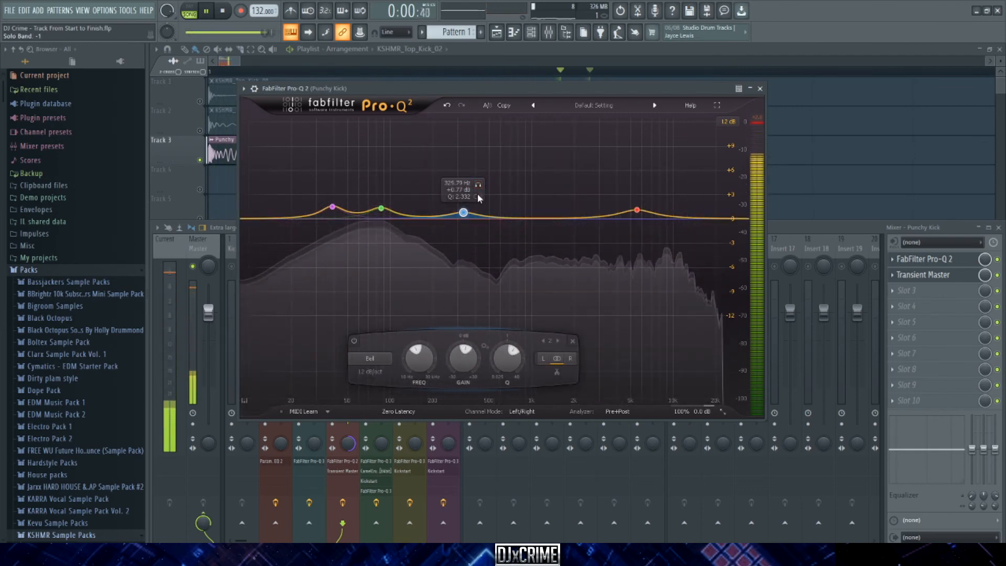
{"action": "left_click", "coordinate": [760, 89]}
- Unsolo the punchy kick so all playlist tracks play, and move the three tail clips up to tracks 4, 5 and 6
{"action": "key", "text": "F9"}
{"action": "right_click", "coordinate": [201, 131]}
{"action": "right_click", "coordinate": [201, 131]}
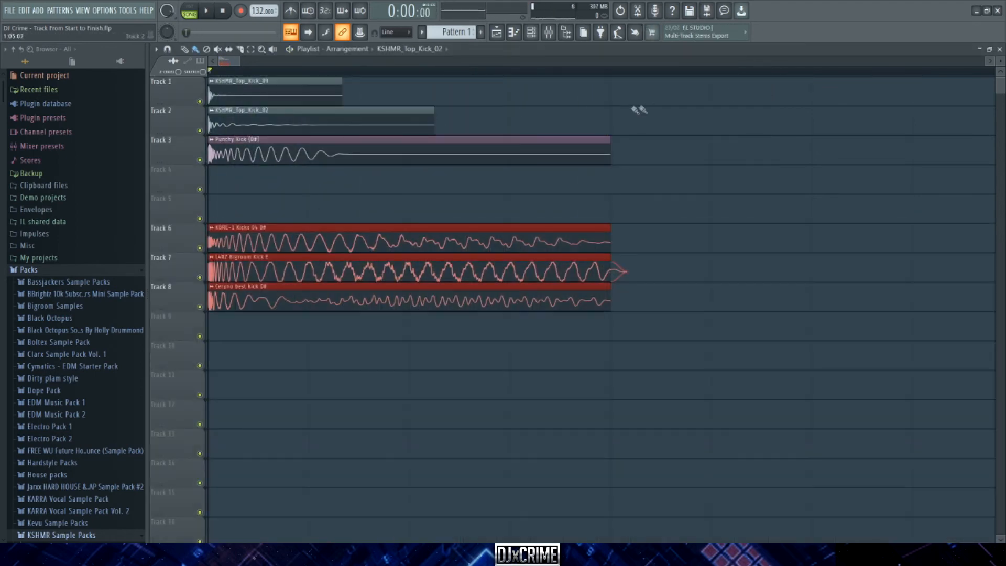
{"action": "key", "text": "space"}
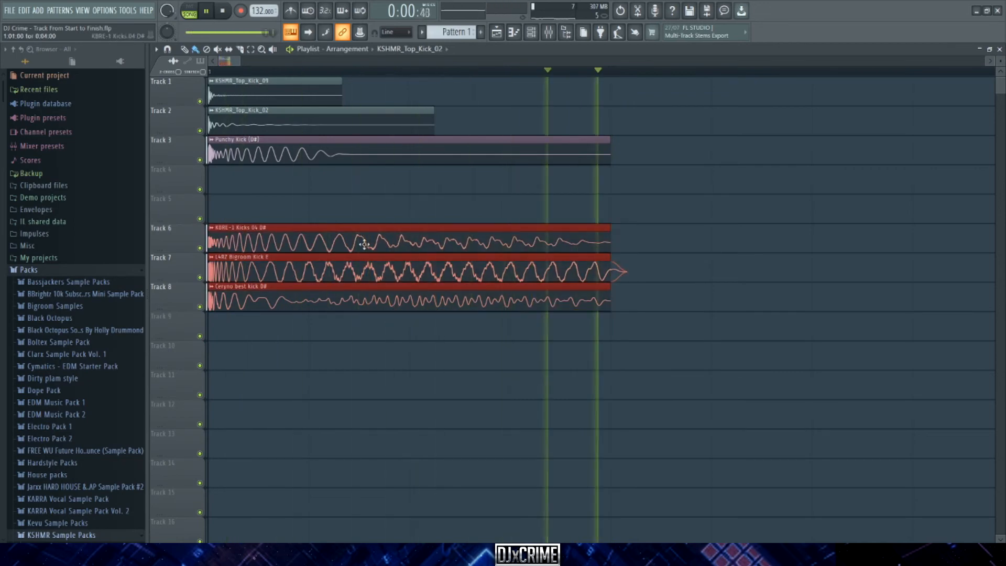
{"action": "left_click_drag", "start_coordinate": [364, 303], "coordinate": [364, 243]}
{"action": "key", "text": "F9"}
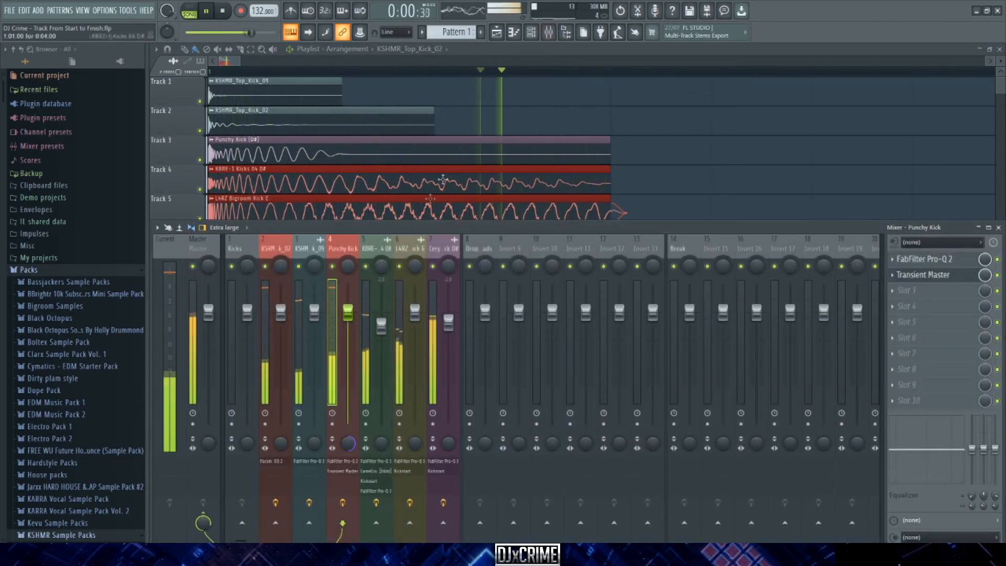
{"action": "key", "text": "F9"}
- Select all six kick layers and duplicate them end to end up to the start of bar 8
{"action": "scroll", "coordinate": [426, 237], "scroll_direction": "down", "scroll_amount": 4}
{"action": "left_click_drag", "start_coordinate": [441, 301], "coordinate": [73, 77]}
{"action": "key", "text": "ctrl+b"}
{"action": "key", "text": "ctrl+b"}
{"action": "key", "text": "ctrl+b"}
{"action": "key", "text": "ctrl+b"}
{"action": "key", "text": "ctrl+b"}
{"action": "key", "text": "ctrl+b"}
{"action": "key", "text": "ctrl+b"}
{"action": "key", "text": "ctrl+b"}
{"action": "key", "text": "ctrl+b"}
{"action": "key", "text": "ctrl+b"}
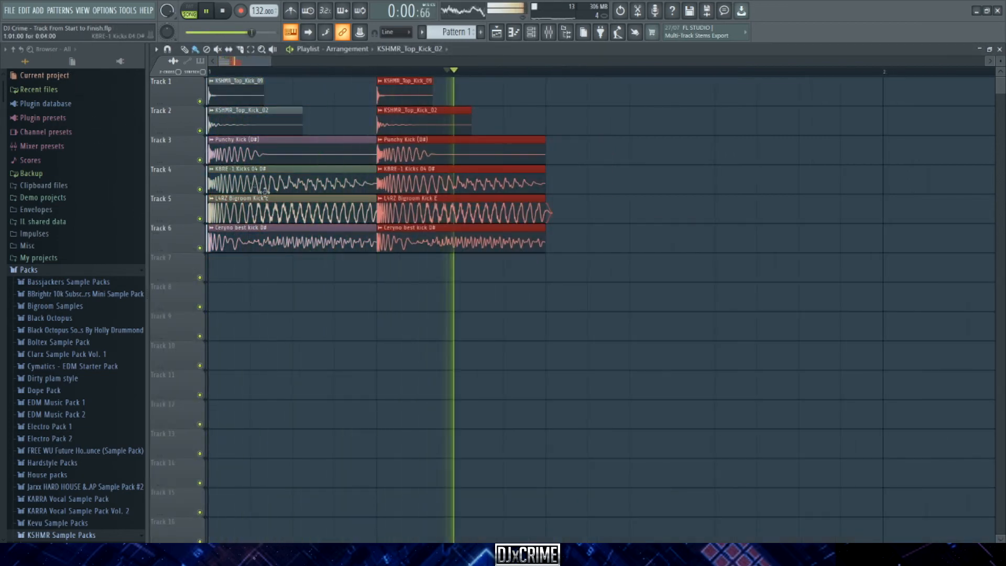
{"action": "scroll", "coordinate": [278, 232], "scroll_direction": "down", "scroll_amount": 5}
{"action": "key", "text": "ctrl+b"}
{"action": "key", "text": "ctrl+b"}
{"action": "key", "text": "ctrl+b"}
{"action": "key", "text": "ctrl+b"}
{"action": "key", "text": "ctrl+b"}
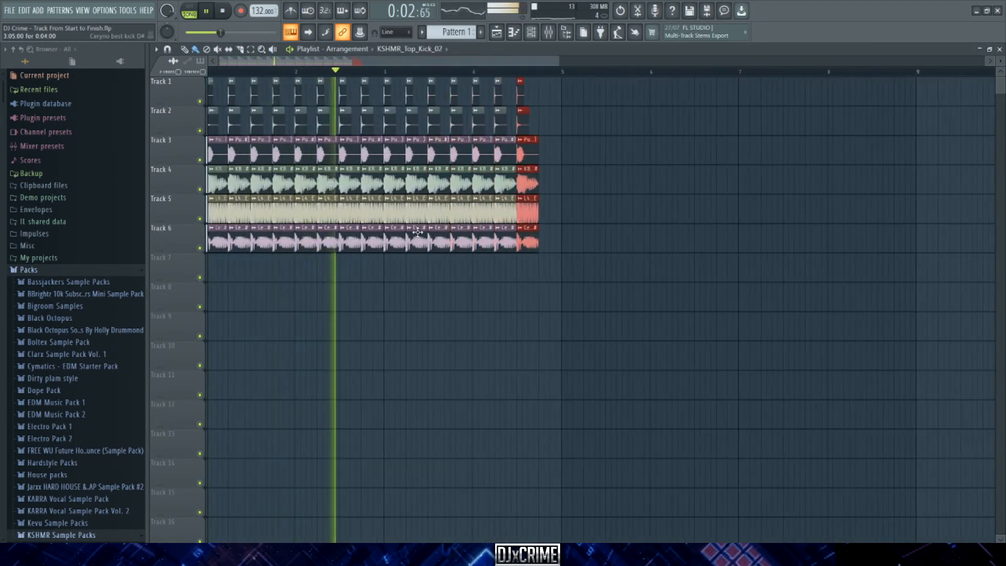
{"action": "key", "text": "ctrl+b"}
{"action": "key", "text": "ctrl+b"}
{"action": "key", "text": "ctrl+b"}
{"action": "key", "text": "ctrl+b"}
{"action": "key", "text": "ctrl+b"}
{"action": "key", "text": "ctrl+b"}
{"action": "key", "text": "ctrl+b"}
{"action": "key", "text": "ctrl+b"}
{"action": "key", "text": "ctrl+b"}
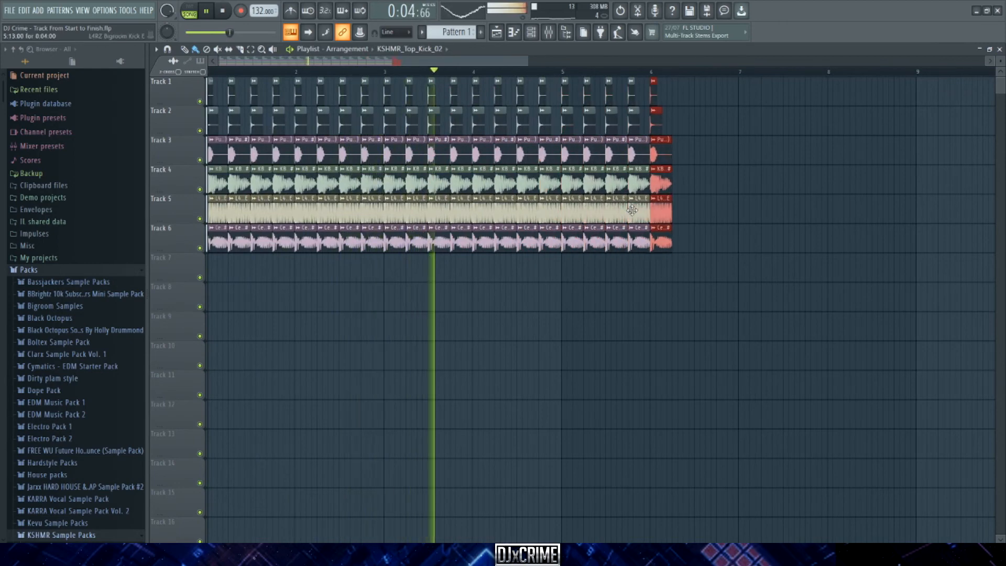
{"action": "key", "text": "ctrl+b"}
{"action": "key", "text": "ctrl+b"}
{"action": "key", "text": "ctrl+b"}
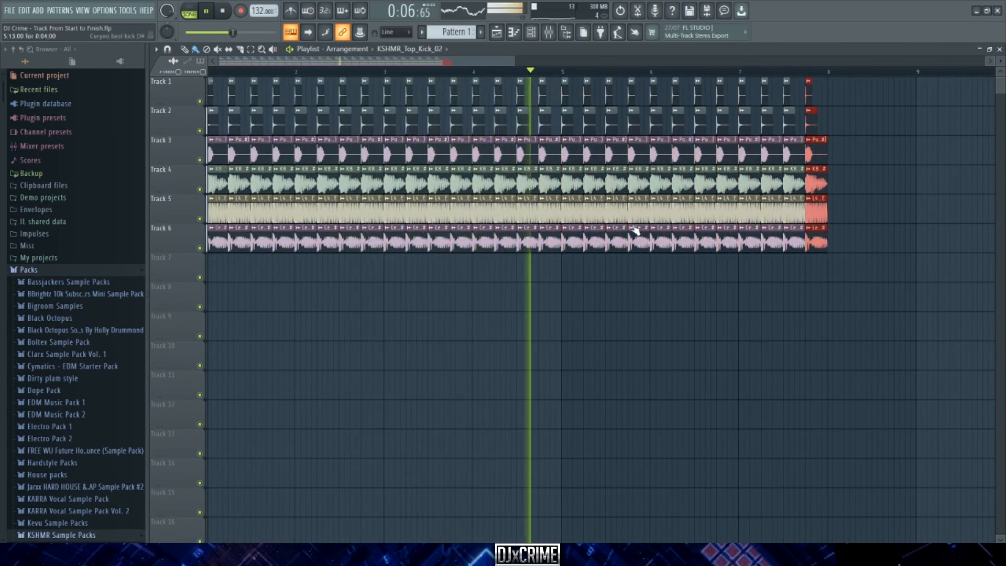
- Delete the clips of all six kick layers on beats 2 and 4 of bar 4
{"action": "scroll", "coordinate": [505, 192], "scroll_direction": "up", "scroll_amount": 2}
{"action": "key", "text": "space"}
{"action": "key", "text": "space"}
{"action": "scroll", "coordinate": [621, 201], "scroll_direction": "up", "scroll_amount": 2}
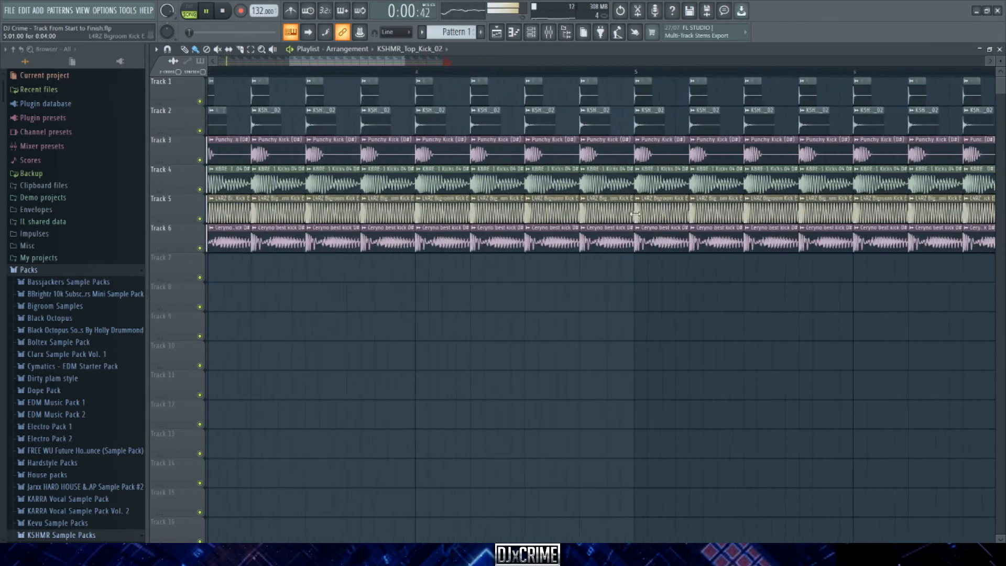
{"action": "mouse_move", "coordinate": [594, 105]}
{"action": "left_mouse_down"}
{"action": "mouse_move", "coordinate": [580, 269]}
{"action": "mouse_move", "coordinate": [602, 157]}
{"action": "mouse_move", "coordinate": [597, 86]}
{"action": "left_mouse_up"}
{"action": "key", "text": "ctrl+z"}
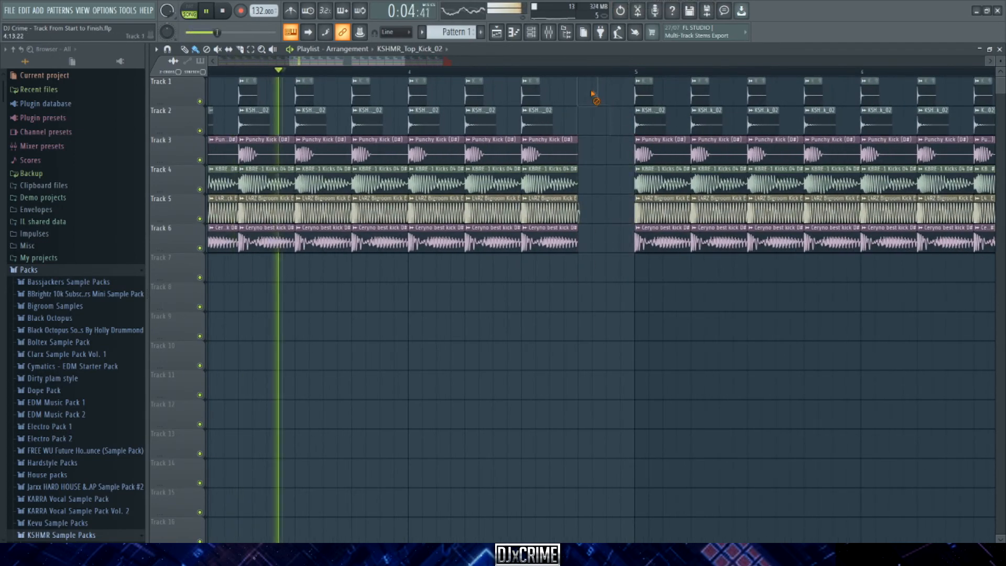
{"action": "scroll", "coordinate": [576, 281], "scroll_direction": "down", "scroll_amount": 4}
{"action": "scroll", "coordinate": [270, 320], "scroll_direction": "up", "scroll_amount": 2}
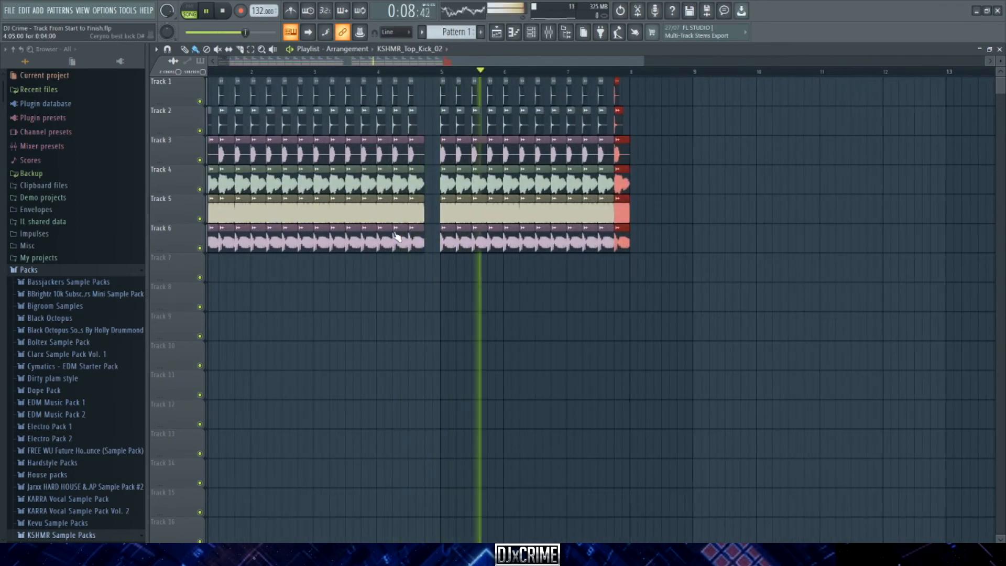
{"action": "scroll", "coordinate": [527, 97], "scroll_direction": "up", "scroll_amount": 4}
{"action": "key", "text": "space"}
{"action": "left_click_drag", "start_coordinate": [466, 101], "coordinate": [473, 265]}
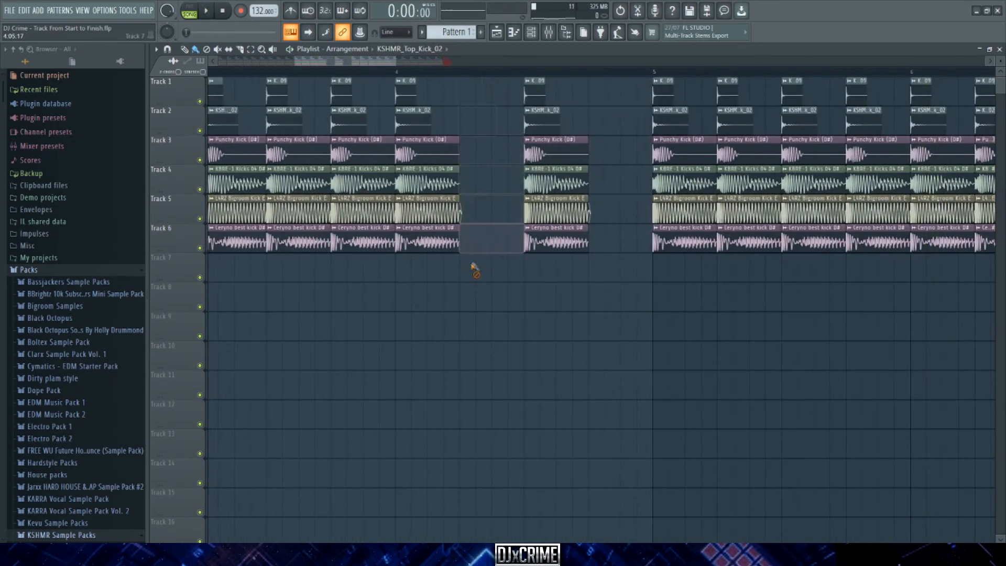
- Play back the kick pattern with its gaps and save the project
{"action": "scroll", "coordinate": [473, 265], "scroll_direction": "down", "scroll_amount": 5}
{"action": "key", "text": "space"}
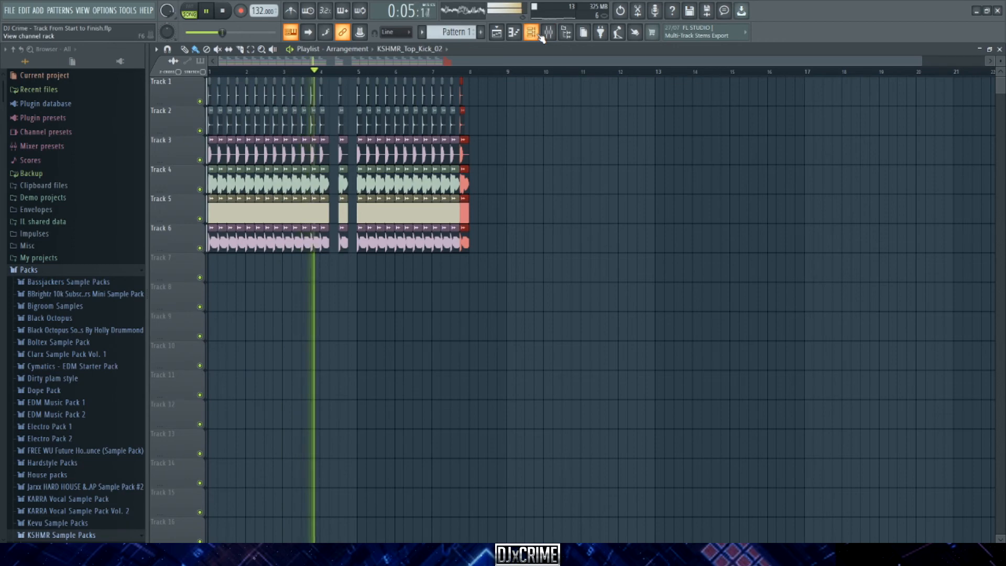
{"action": "key", "text": "ctrl+s"}
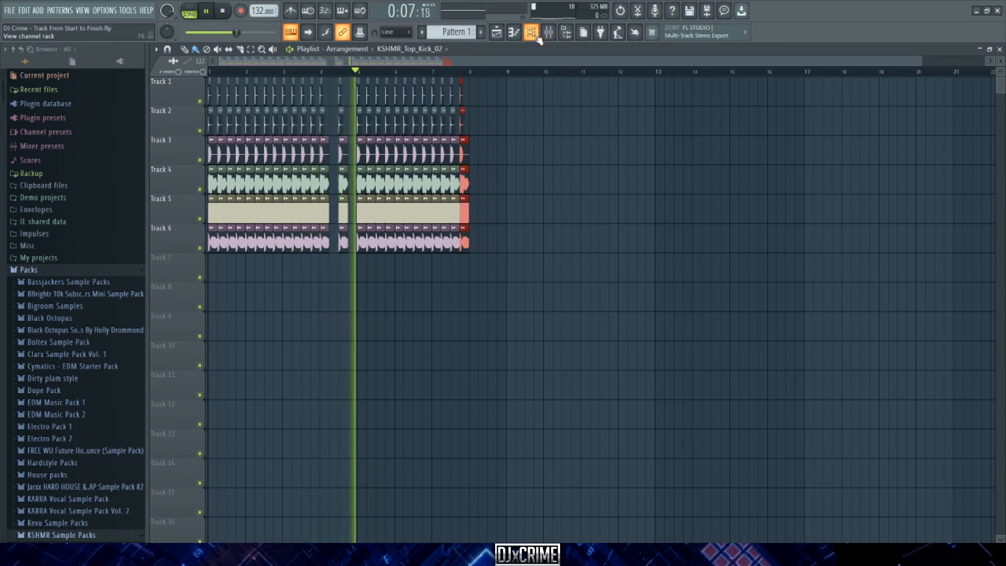
{"action": "key", "text": "space"}
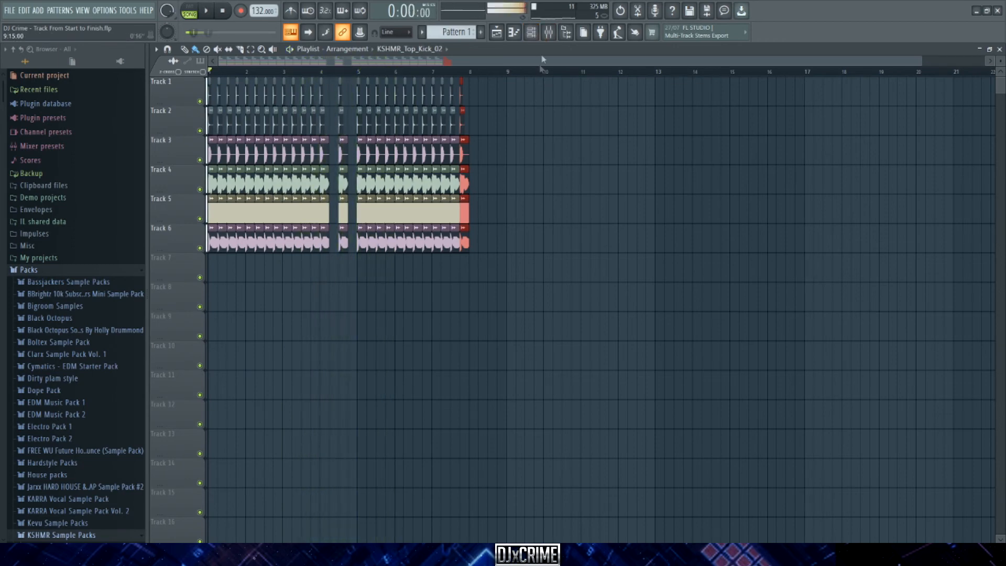
- Check the Pro-Q 2 curve on the Punchy Kick track and select the KSHMR_Top_Kick_09 mixer track
{"action": "left_click", "coordinate": [554, 37]}
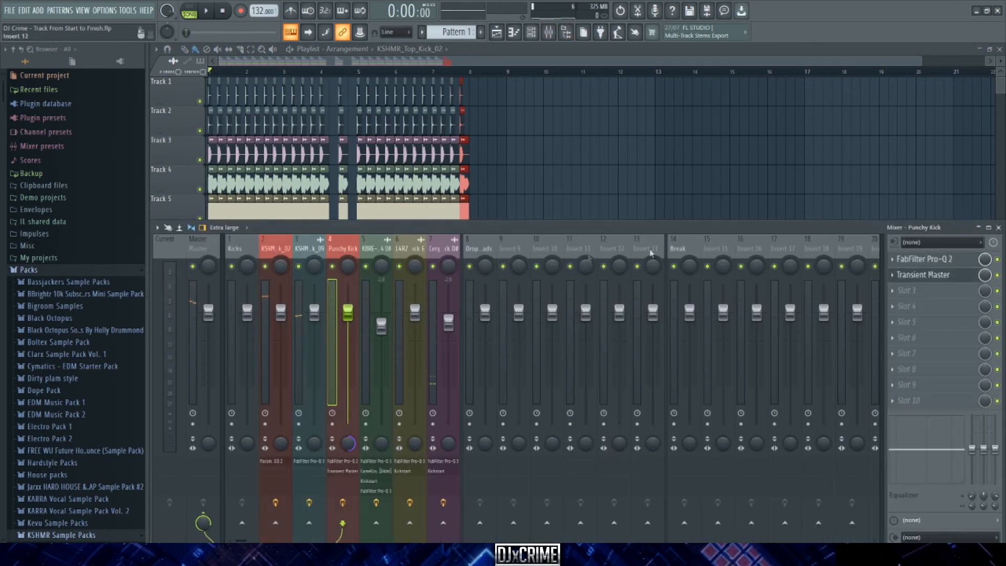
{"action": "left_click", "coordinate": [895, 262]}
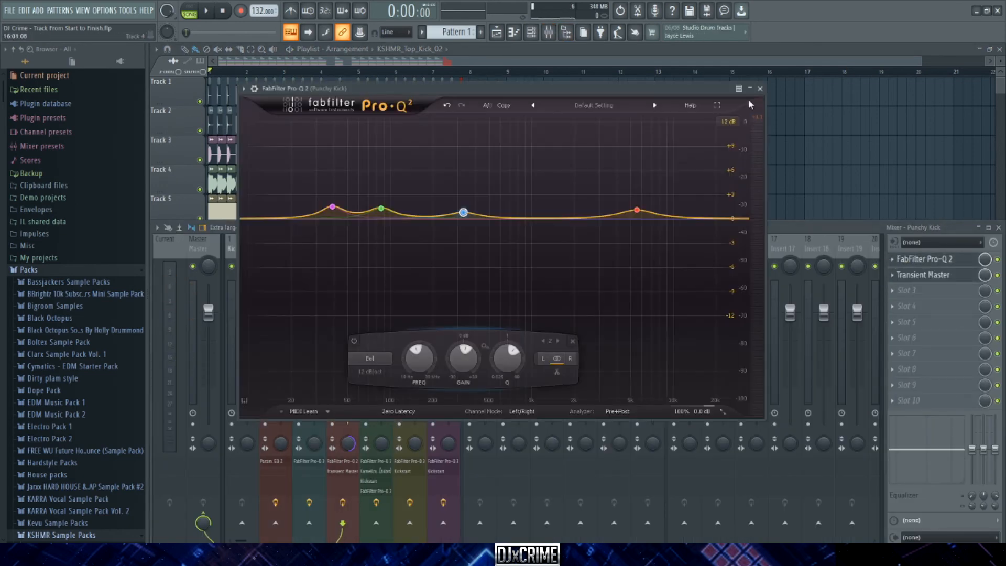
{"action": "left_click", "coordinate": [760, 89]}
{"action": "left_click", "coordinate": [309, 247]}
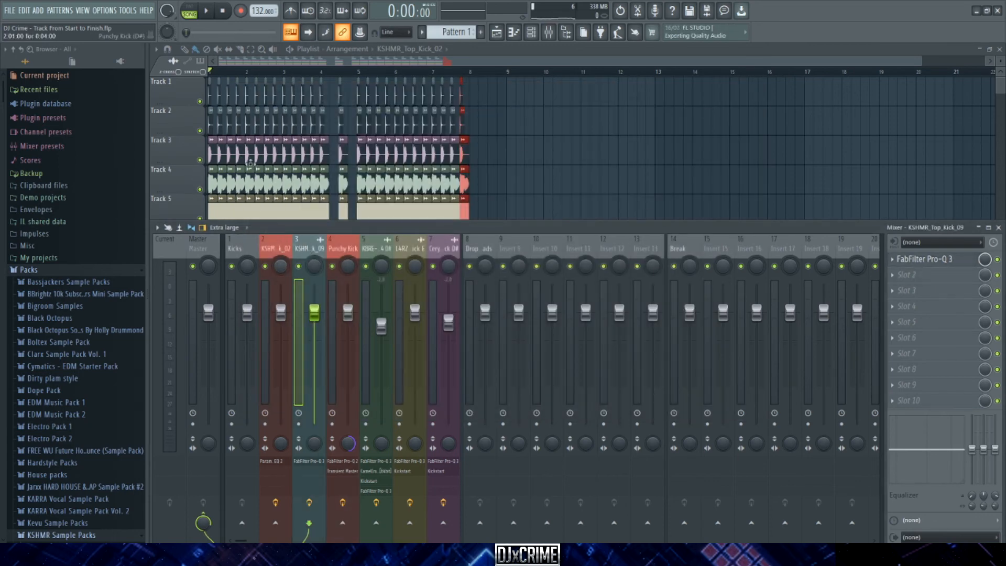
- Check the KSHMR_Top_Kick_02 sample settings and set the time-stretching mode of KSHMR_Top_Kick_09 to Stretch
{"action": "scroll", "coordinate": [248, 125], "scroll_direction": "up", "scroll_amount": 6}
{"action": "double_click", "coordinate": [402, 125]}
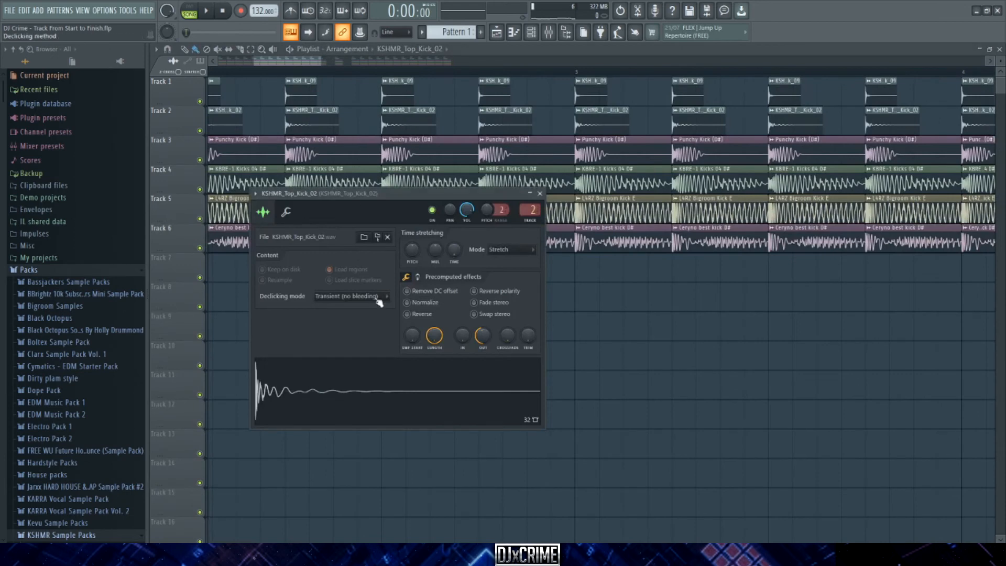
{"action": "double_click", "coordinate": [408, 99]}
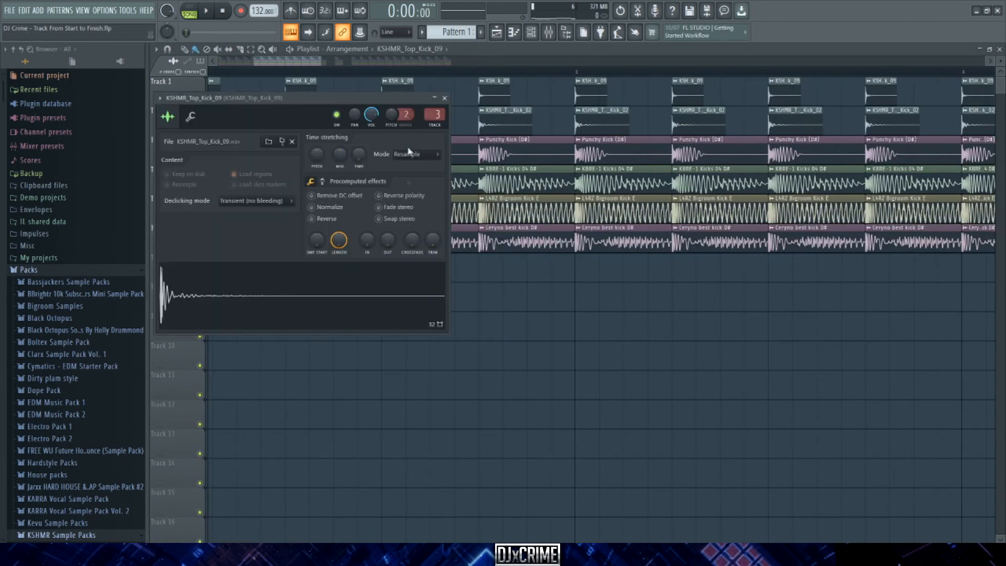
{"action": "left_click", "coordinate": [416, 154]}
{"action": "left_click", "coordinate": [418, 174]}
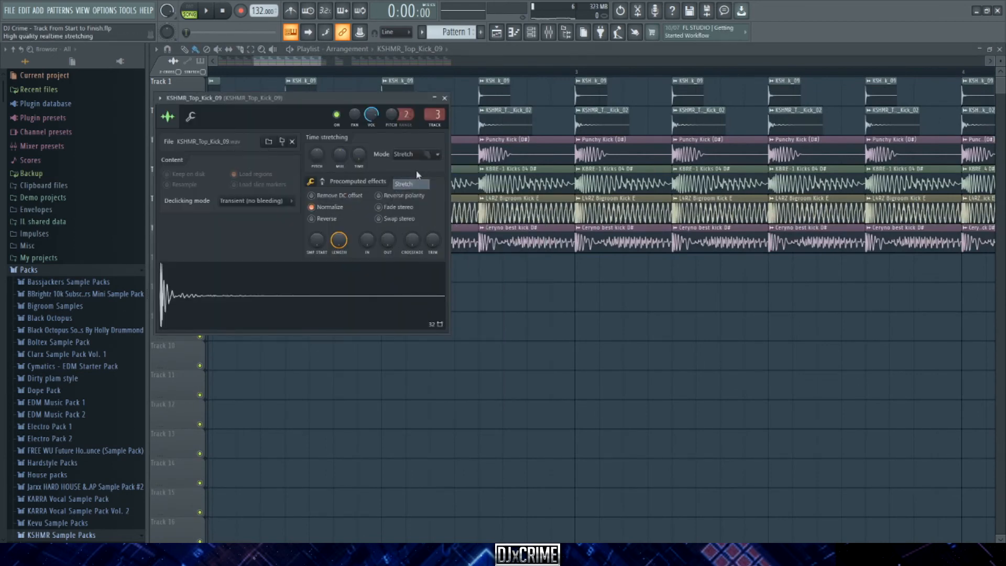
{"action": "left_click", "coordinate": [444, 99]}
- Check the sample settings of the Punchy Kick, L4RZ Bigroom Kick E, Ceryno best kick and KSHMR_Top_Kick_09 clips
{"action": "double_click", "coordinate": [503, 151]}
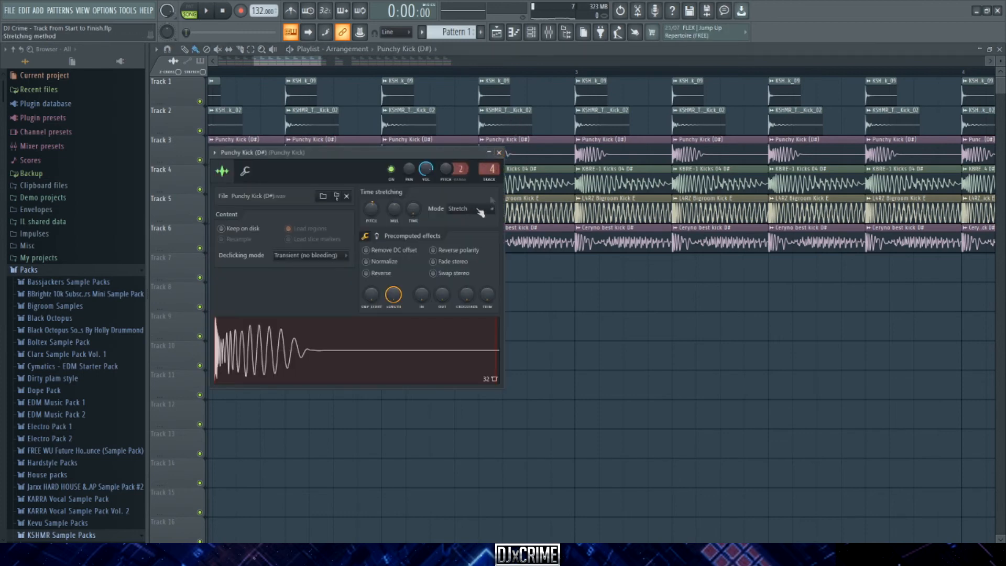
{"action": "left_click", "coordinate": [499, 152]}
{"action": "double_click", "coordinate": [481, 212]}
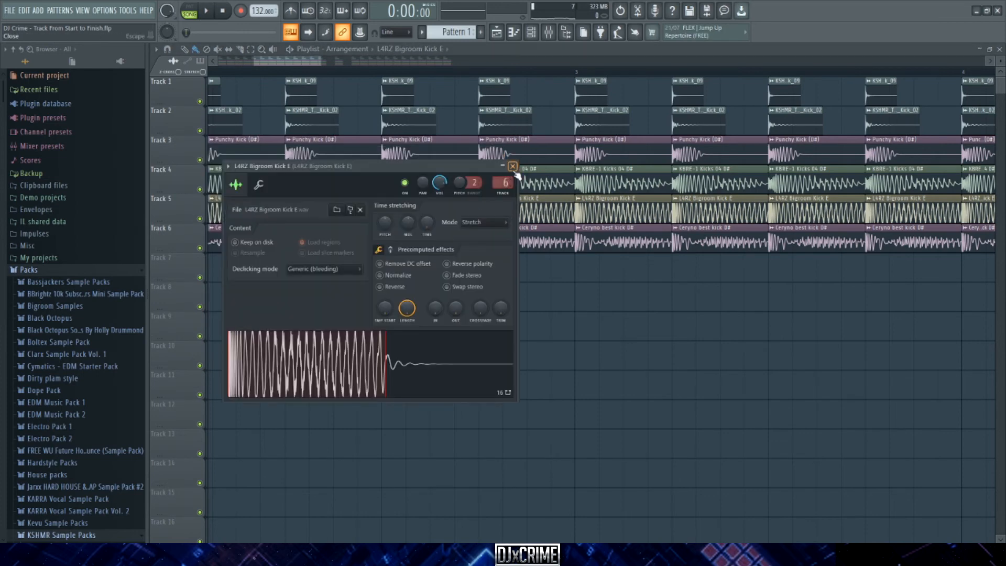
{"action": "left_click", "coordinate": [512, 166]}
{"action": "double_click", "coordinate": [483, 241]}
{"action": "left_click", "coordinate": [485, 139]}
{"action": "double_click", "coordinate": [490, 81]}
{"action": "left_click", "coordinate": [443, 97]}
- Play the kick pattern and compare it with the punchy kick on Track 3 muted and unmuted
{"action": "scroll", "coordinate": [381, 160], "scroll_direction": "down", "scroll_amount": 3, "text": "ctrl"}
{"action": "key", "text": "space"}
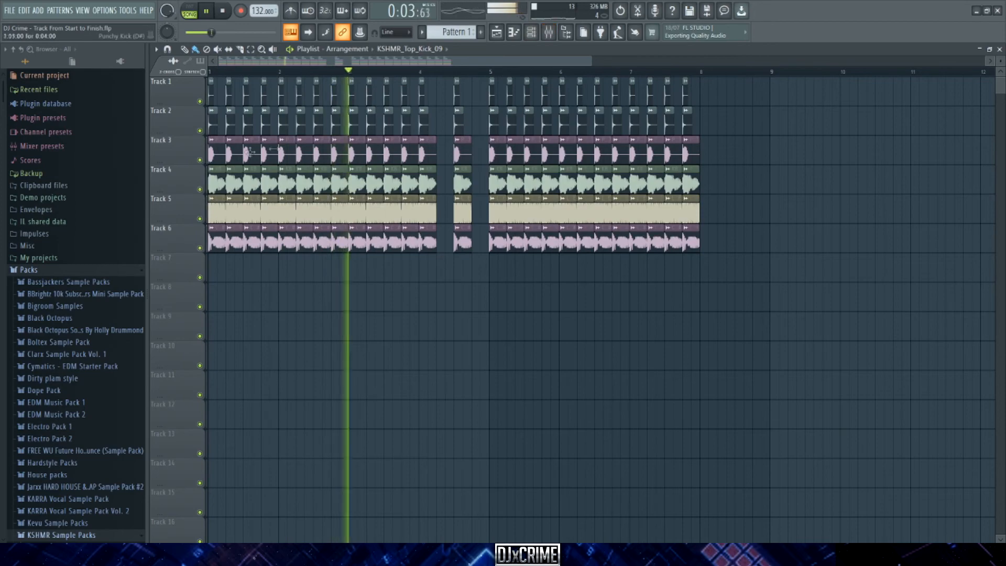
{"action": "scroll", "coordinate": [215, 171], "scroll_direction": "up", "scroll_amount": 2, "text": "ctrl"}
{"action": "left_click", "coordinate": [200, 160]}
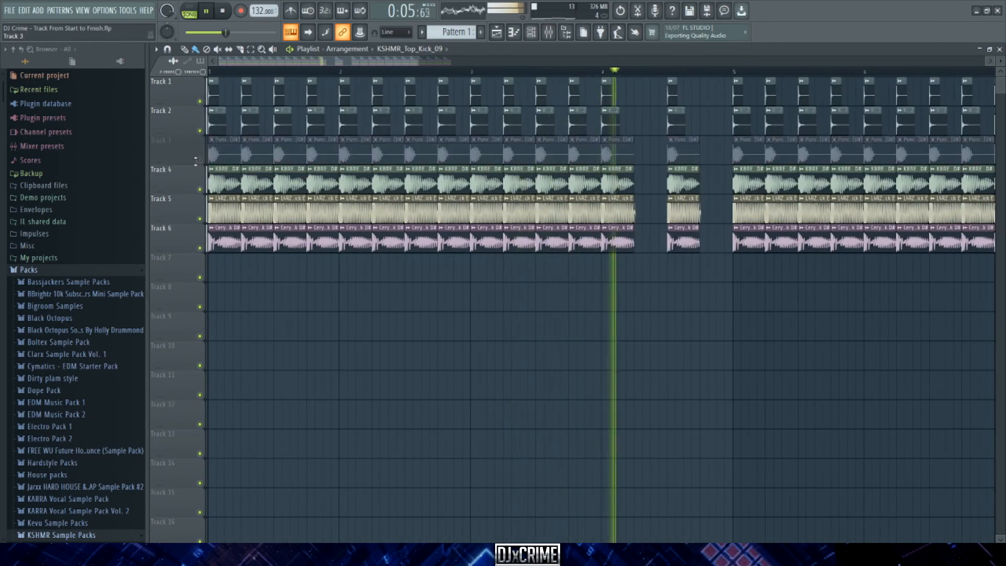
{"action": "left_click", "coordinate": [199, 161]}
{"action": "key", "text": "space"}
- Select all tail clips on tracks 4 to 6 and crop their starts to just after each kick's attack
{"action": "scroll", "coordinate": [262, 211], "scroll_direction": "down", "scroll_amount": 3}
{"action": "scroll", "coordinate": [335, 198], "scroll_direction": "down", "scroll_amount": 4, "text": "ctrl"}
{"action": "scroll", "coordinate": [367, 201], "scroll_direction": "up", "scroll_amount": 3}
{"action": "left_click_drag", "start_coordinate": [518, 275], "coordinate": [226, 204], "text": "ctrl"}
{"action": "scroll", "coordinate": [201, 204], "scroll_direction": "up", "scroll_amount": 9, "text": "ctrl"}
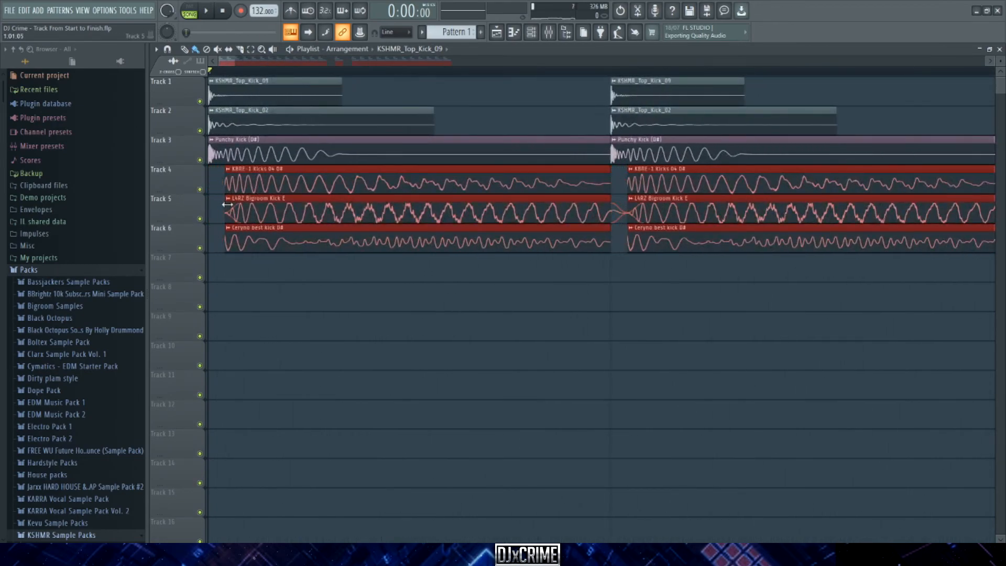
- Extend the tail clips' starts slightly earlier and set the declicking mode of Ceryno best kick and KBRE-1 Kicks 04 to Generic (bleeding)
{"action": "left_click_drag", "start_coordinate": [225, 205], "coordinate": [221, 208]}
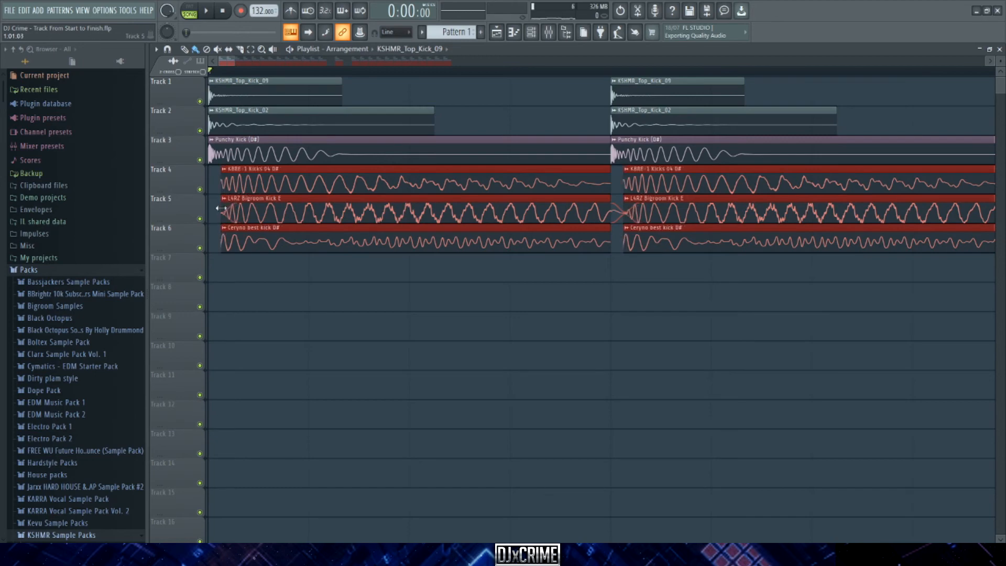
{"action": "double_click", "coordinate": [258, 244]}
{"action": "left_click", "coordinate": [291, 242]}
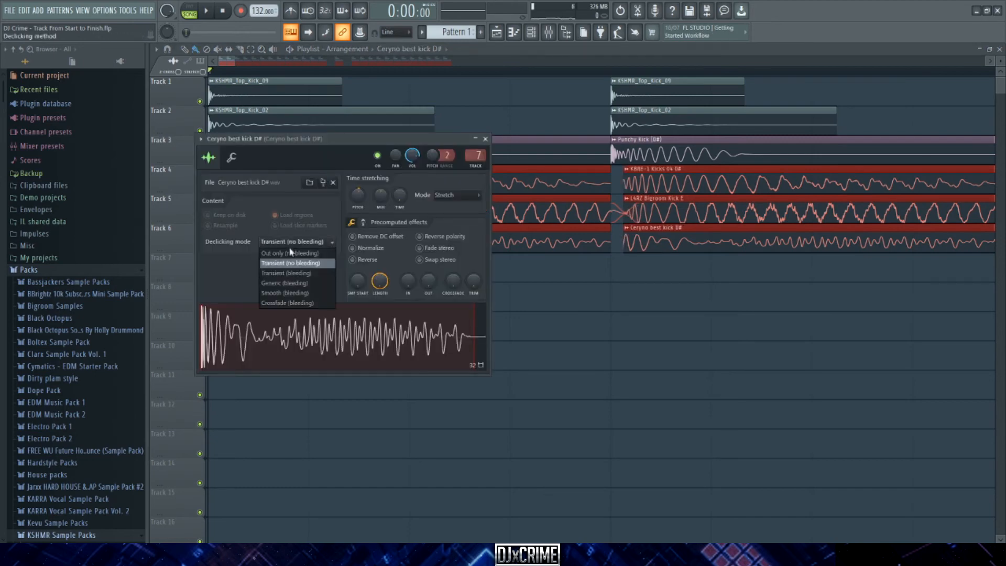
{"action": "left_click", "coordinate": [290, 283]}
{"action": "left_click", "coordinate": [485, 139]}
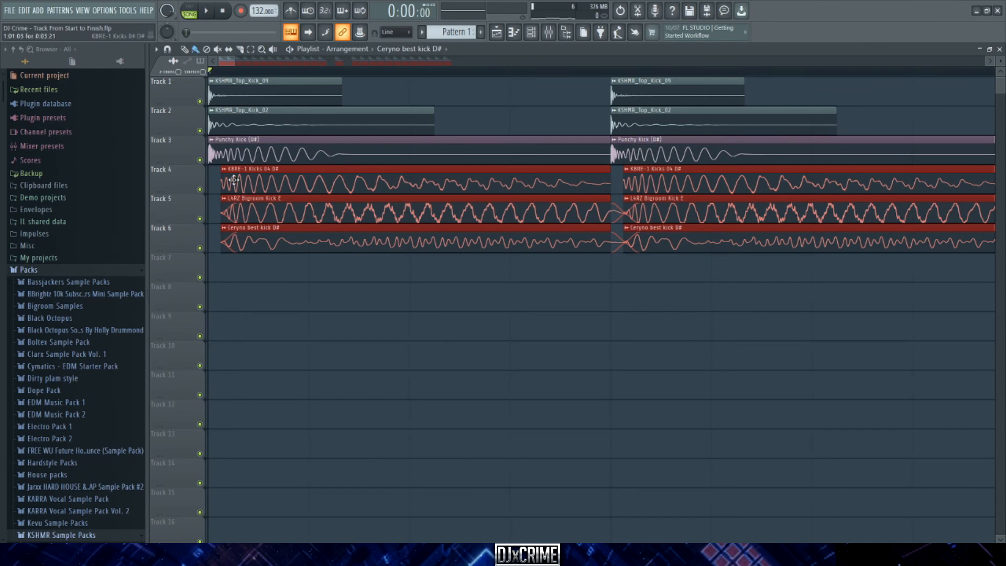
{"action": "double_click", "coordinate": [233, 181]}
{"action": "left_click", "coordinate": [338, 283]}
{"action": "left_click", "coordinate": [325, 327]}
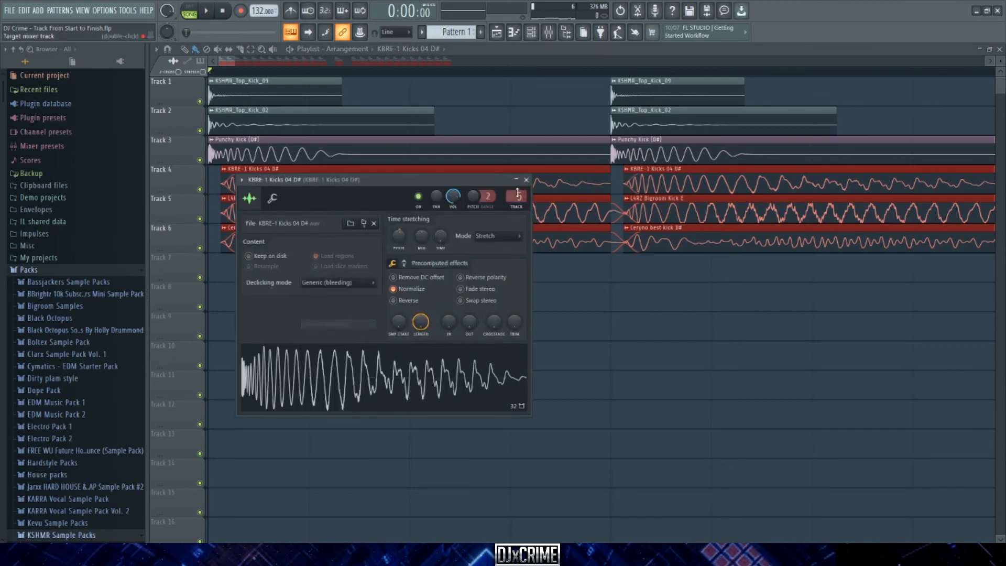
{"action": "left_click", "coordinate": [525, 179]}
- Fine-tune how far the tail clips on tracks 4 to 6 start after each kick's attack while playing the pattern
{"action": "left_click_drag", "start_coordinate": [221, 216], "coordinate": [240, 218]}
{"action": "scroll", "coordinate": [241, 212], "scroll_direction": "down", "scroll_amount": 3}
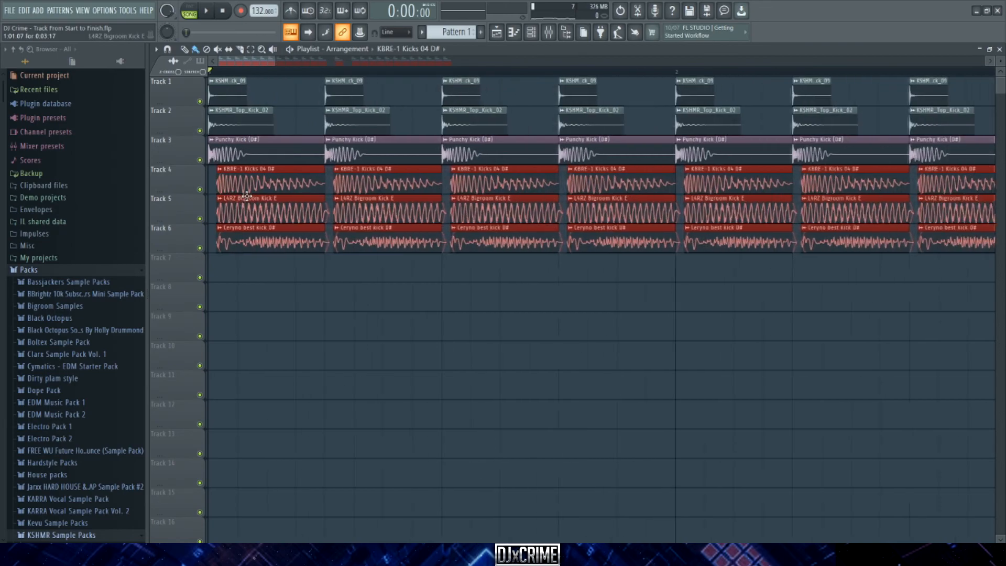
{"action": "key", "text": "space"}
{"action": "scroll", "coordinate": [206, 240], "scroll_direction": "down", "scroll_amount": 2}
{"action": "scroll", "coordinate": [206, 237], "scroll_direction": "up", "scroll_amount": 5}
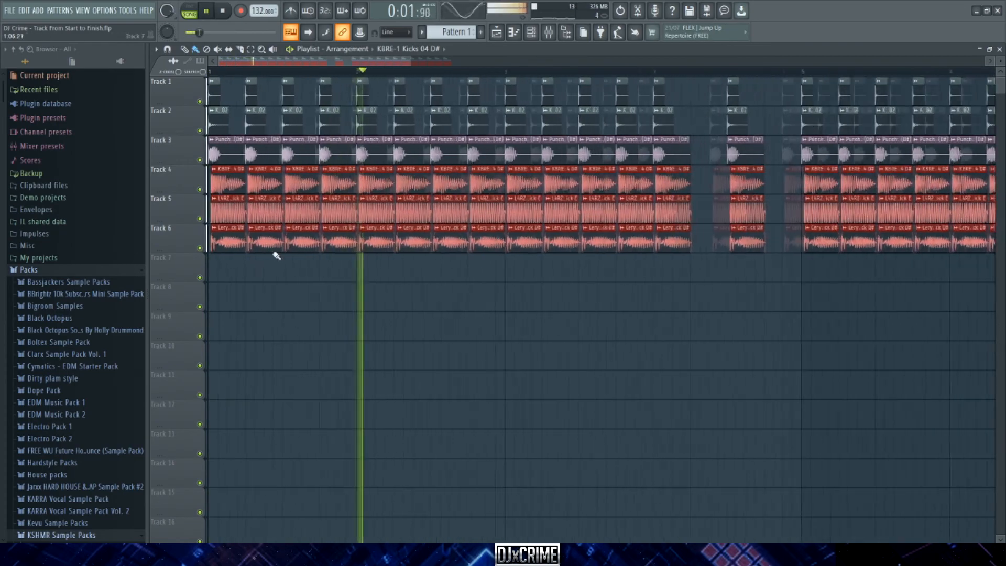
{"action": "left_click_drag", "start_coordinate": [236, 238], "coordinate": [228, 241]}
{"action": "scroll", "coordinate": [232, 263], "scroll_direction": "down", "scroll_amount": 2}
{"action": "key", "text": "space"}
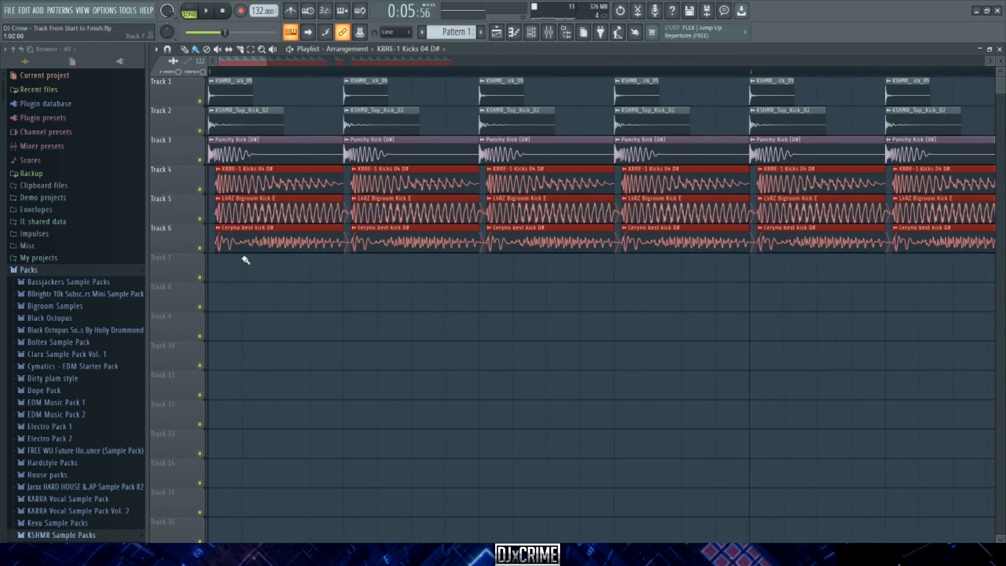
{"action": "scroll", "coordinate": [349, 186], "scroll_direction": "up", "scroll_amount": 4}
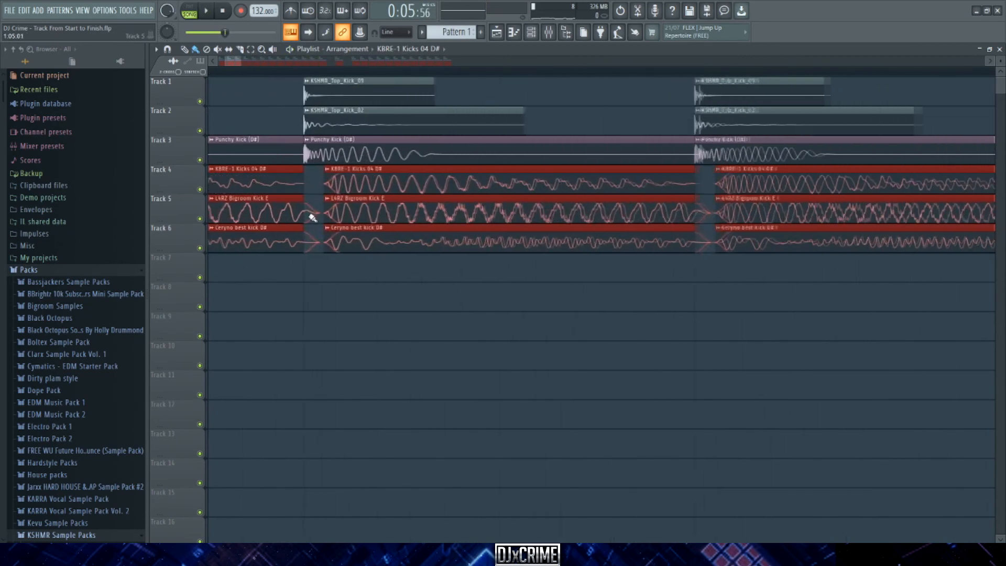
{"action": "scroll", "coordinate": [302, 262], "scroll_direction": "down", "scroll_amount": 5}
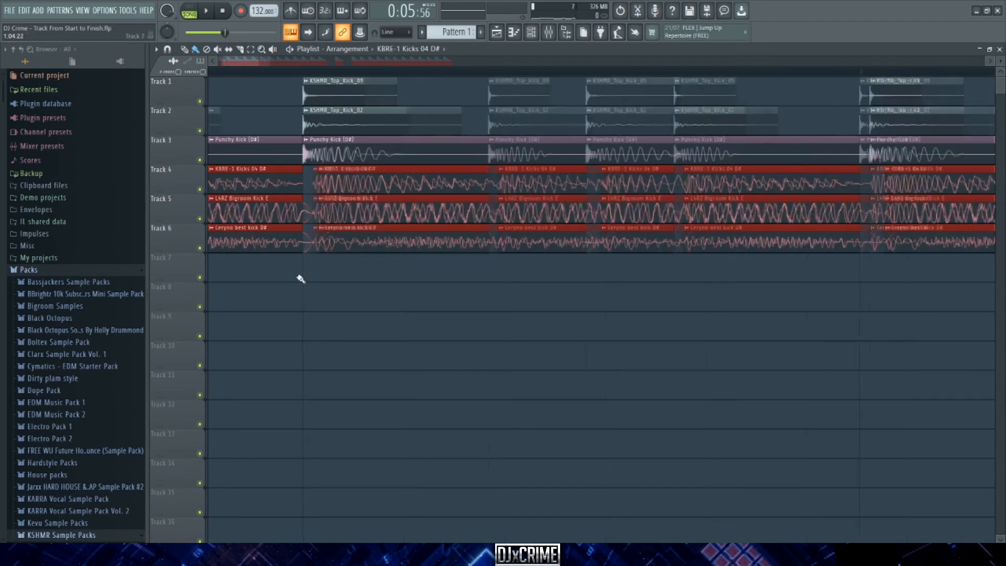
{"action": "scroll", "coordinate": [279, 235], "scroll_direction": "down", "scroll_amount": 3}
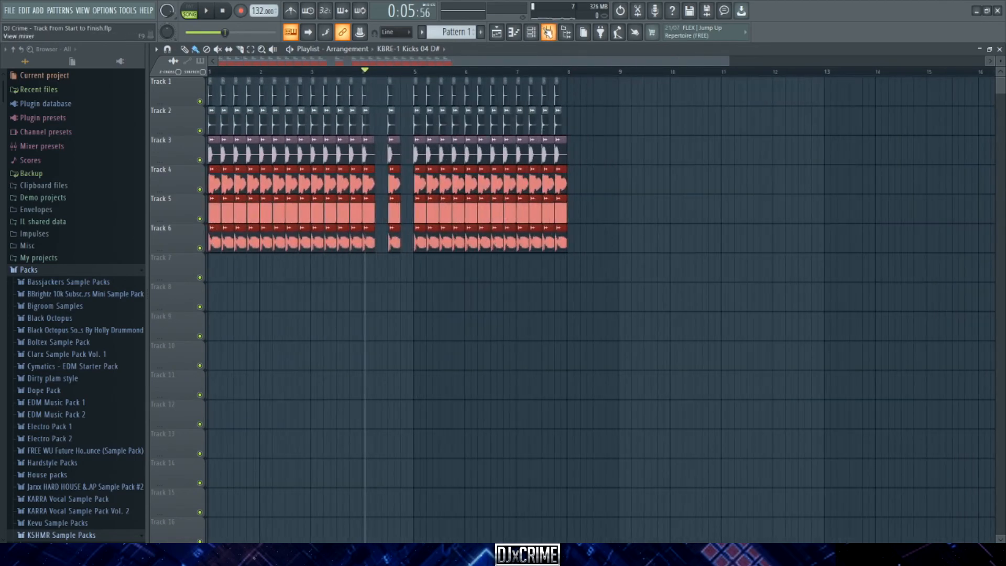
- Set the stereo separation of the KBRE-1, L4RZ and Ceryno kick mixer tracks to 100% merged and play the result
{"action": "left_click", "coordinate": [548, 33]}
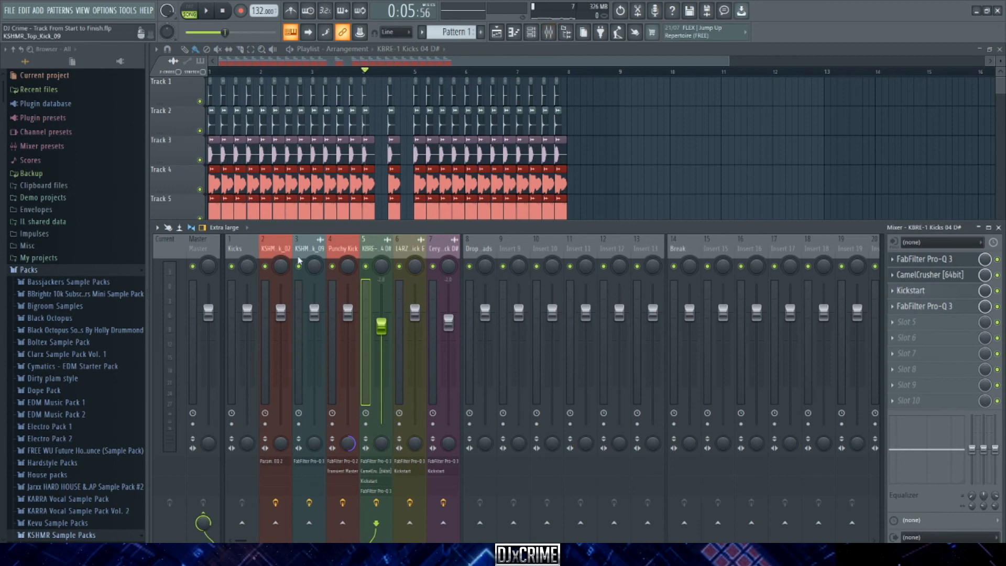
{"action": "left_click", "coordinate": [415, 443]}
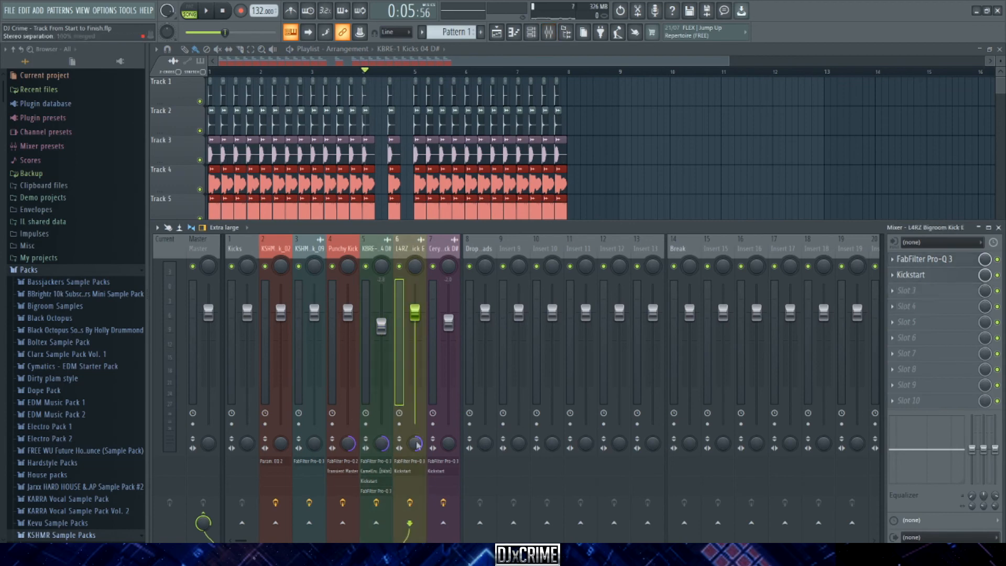
{"action": "left_click", "coordinate": [448, 443]}
{"action": "key", "text": "space"}
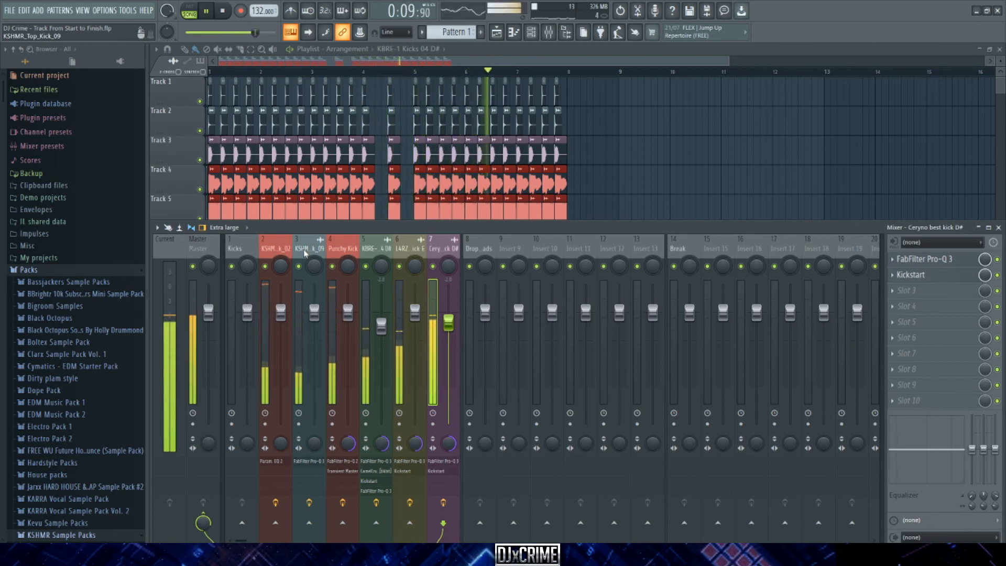
{"action": "key", "text": "space"}
- Duplicate all kick clips on tracks 1 to 6 so the copied pattern starts at bar 9
{"action": "left_click", "coordinate": [516, 61]}
{"action": "scroll", "coordinate": [528, 152], "scroll_direction": "down", "scroll_amount": 2}
{"action": "left_click_drag", "start_coordinate": [592, 241], "coordinate": [213, 92]}
{"action": "left_click_drag", "start_coordinate": [256, 241], "coordinate": [534, 242]}
{"action": "scroll", "coordinate": [440, 360], "scroll_direction": "down", "scroll_amount": 2}
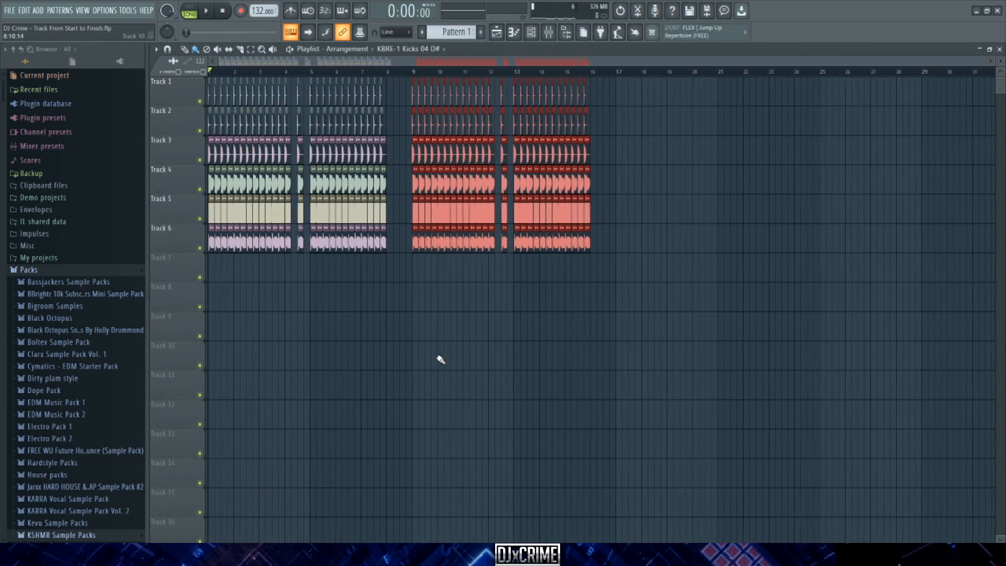
- Add a fade-out to the L4RZ Bigroom Kick E sample and play the kicks while checking the mixer levels
{"action": "scroll", "coordinate": [507, 274], "scroll_direction": "up", "scroll_amount": 4}
{"action": "double_click", "coordinate": [435, 232]}
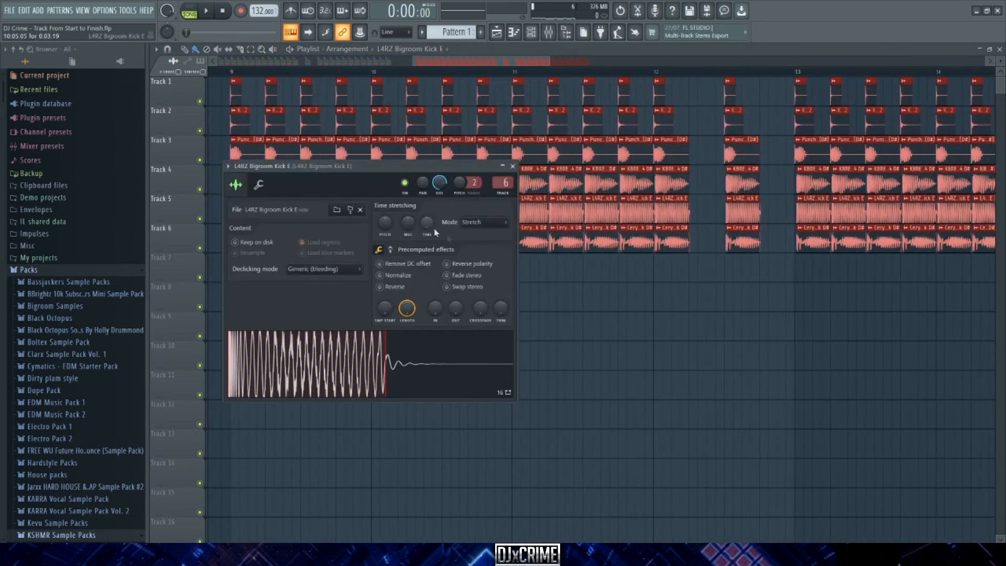
{"action": "left_click_drag", "start_coordinate": [461, 304], "coordinate": [461, 293]}
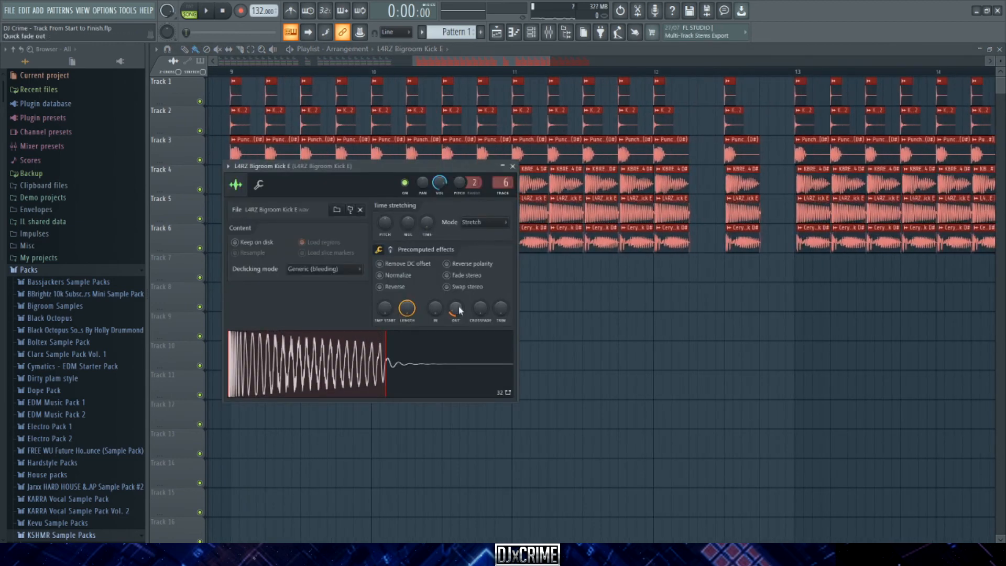
{"action": "key", "text": "space"}
{"action": "left_click", "coordinate": [512, 167]}
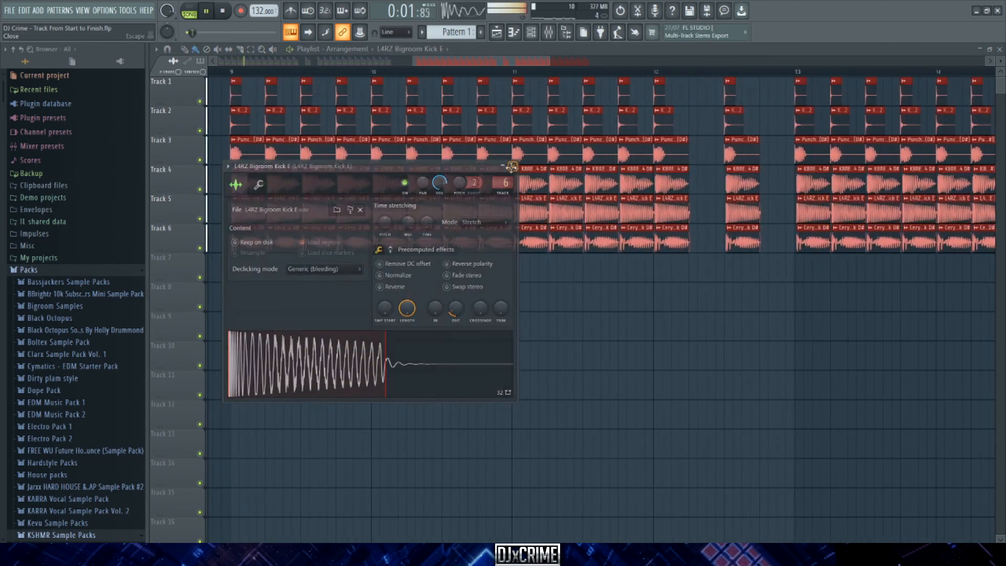
{"action": "left_click", "coordinate": [548, 32]}
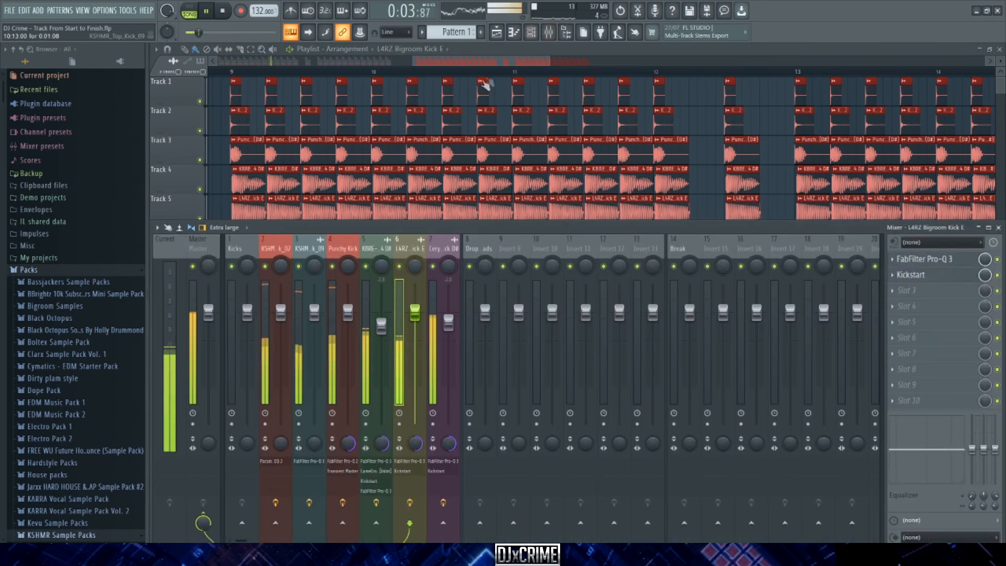
{"action": "key", "text": "F9"}
{"action": "scroll", "coordinate": [461, 209], "scroll_direction": "down", "scroll_amount": 5}
{"action": "key", "text": "space"}
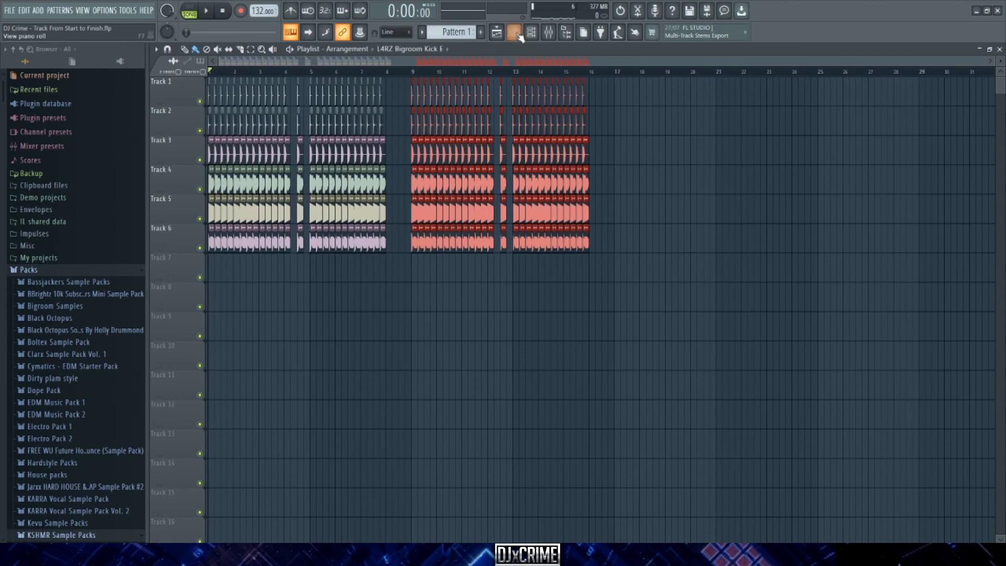
- Route mixer tracks 2 to 7, holding all kick layers, only to the Kicks bus on track 1
{"action": "left_click", "coordinate": [554, 33]}
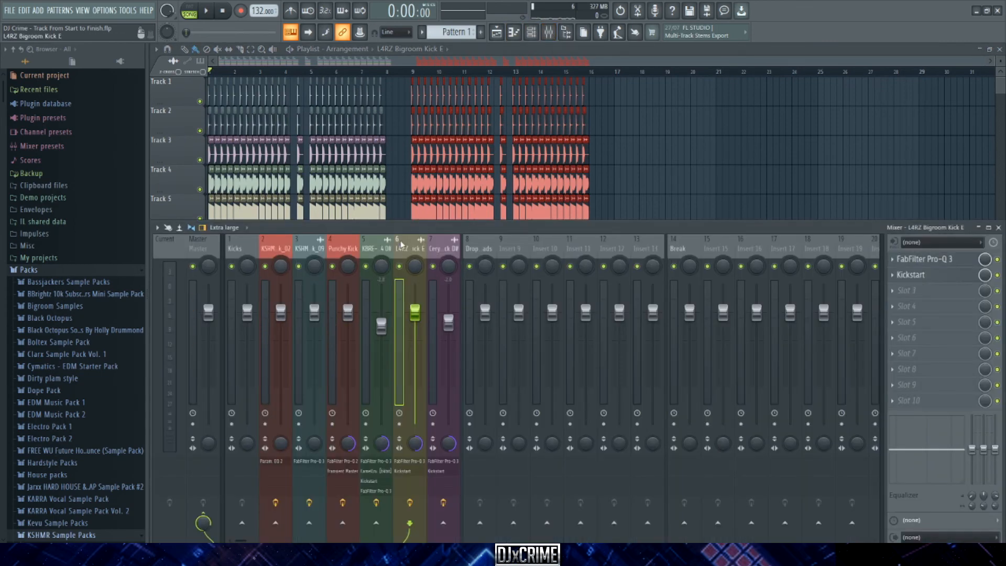
{"action": "left_click_drag", "start_coordinate": [454, 240], "coordinate": [270, 242]}
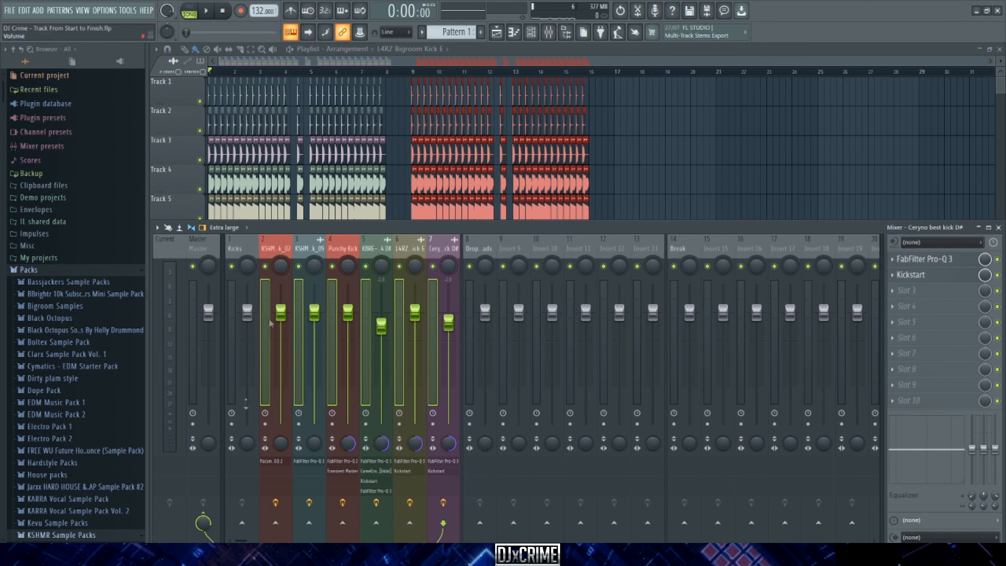
{"action": "right_click", "coordinate": [242, 522]}
{"action": "left_click", "coordinate": [266, 506]}
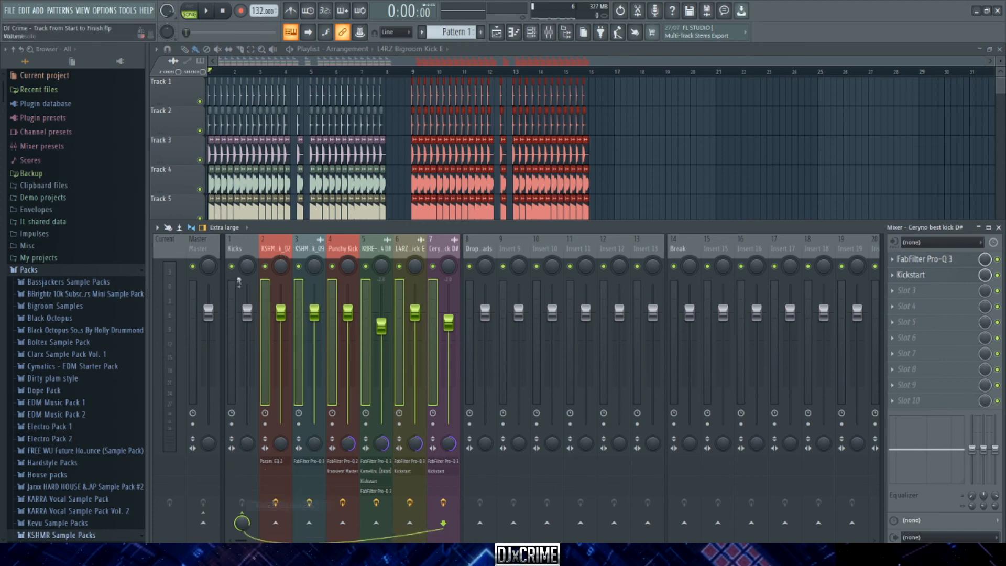
- Load FabFilter Pro-Q 3 on the Kicks bus and add a bell boost of about 1.6 dB near 2400 Hz with Q 3.077
{"action": "left_click", "coordinate": [250, 252]}
{"action": "left_click", "coordinate": [909, 260]}
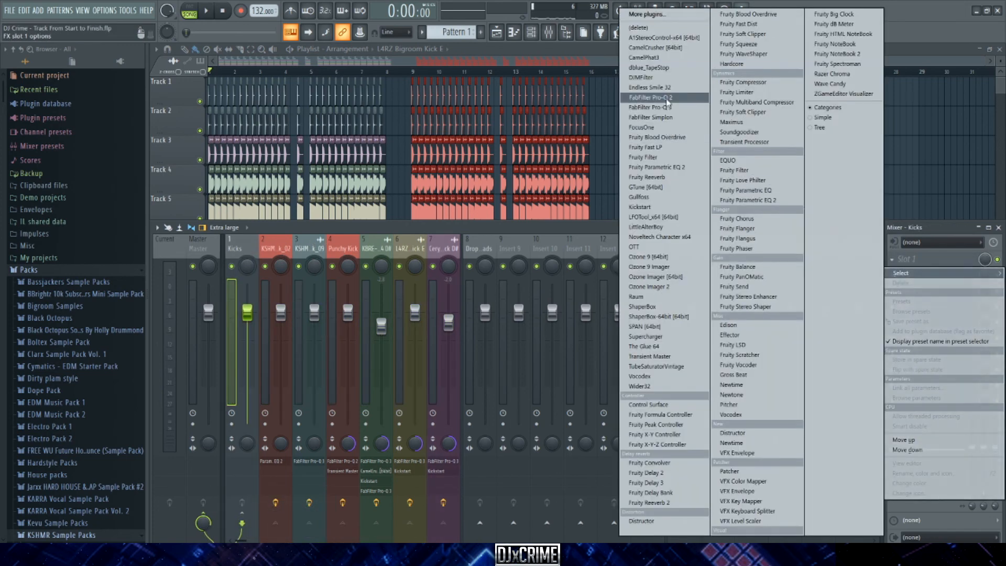
{"action": "left_click", "coordinate": [655, 107]}
{"action": "left_click", "coordinate": [579, 282]}
{"action": "mouse_move", "coordinate": [582, 283]}
{"action": "left_mouse_down"}
{"action": "mouse_move", "coordinate": [624, 278]}
{"action": "mouse_move", "coordinate": [640, 250]}
{"action": "mouse_move", "coordinate": [654, 252]}
{"action": "mouse_move", "coordinate": [556, 252]}
{"action": "mouse_move", "coordinate": [581, 251]}
{"action": "mouse_move", "coordinate": [571, 275]}
{"action": "left_mouse_up"}
{"action": "key", "text": "space"}
{"action": "scroll", "coordinate": [565, 275], "scroll_direction": "up", "scroll_amount": 5}
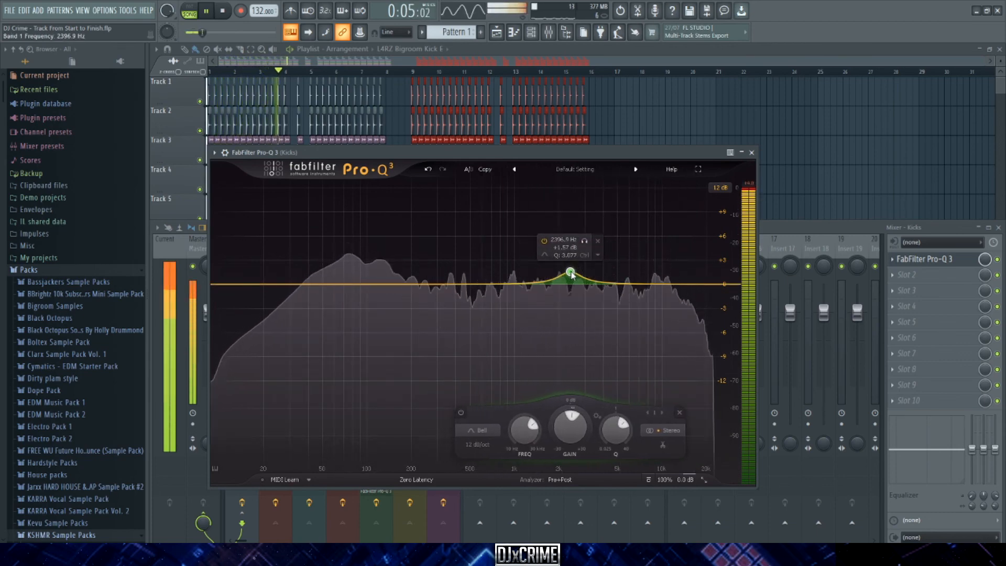
- Add a second, narrower bell boost of about 1.2 dB near 10.4 kHz to the Kicks bus EQ
{"action": "double_click", "coordinate": [430, 279]}
{"action": "scroll", "coordinate": [430, 279], "scroll_direction": "up", "scroll_amount": 9}
{"action": "left_click_drag", "start_coordinate": [431, 279], "coordinate": [664, 274]}
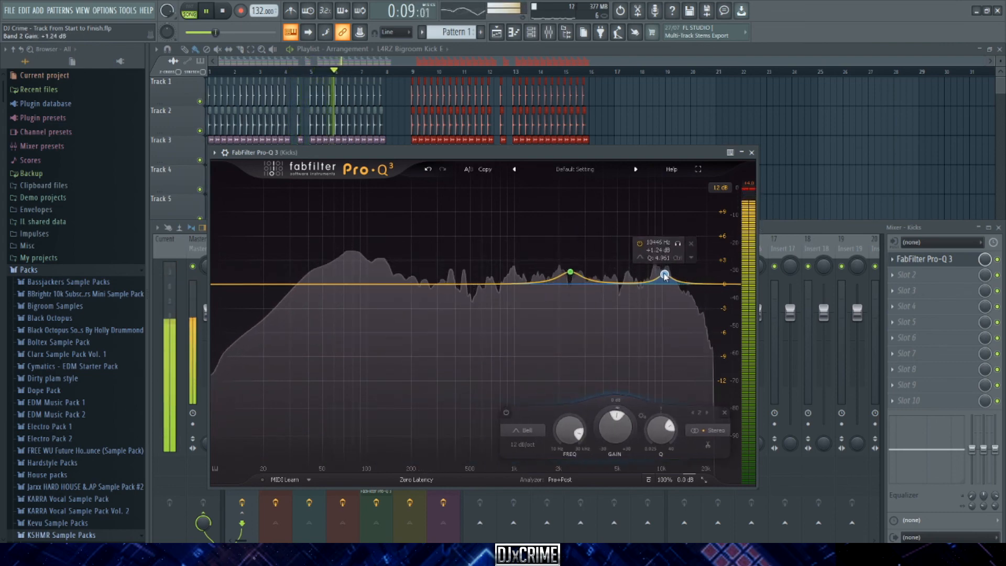
{"action": "left_click", "coordinate": [751, 152]}
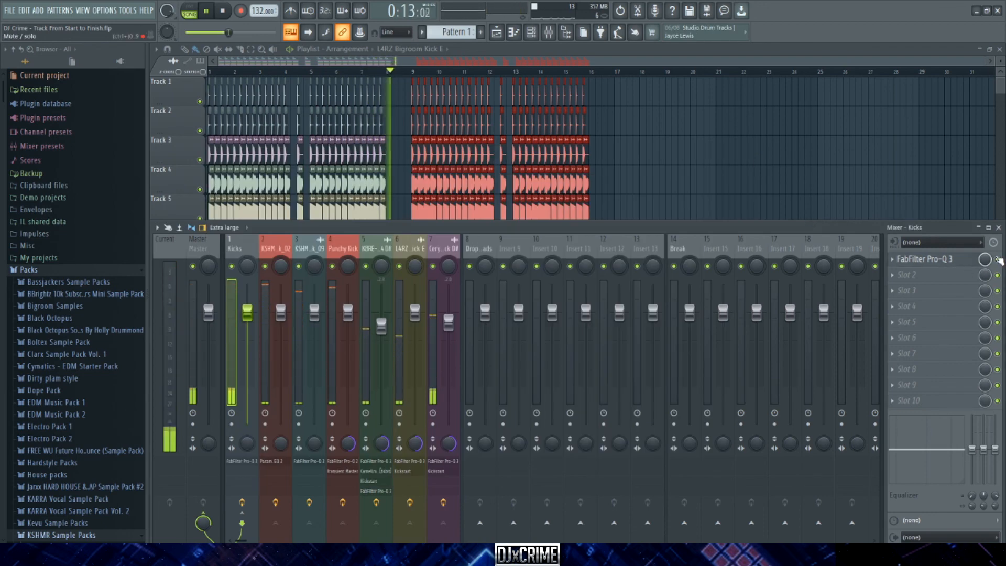
{"action": "key", "text": "space"}
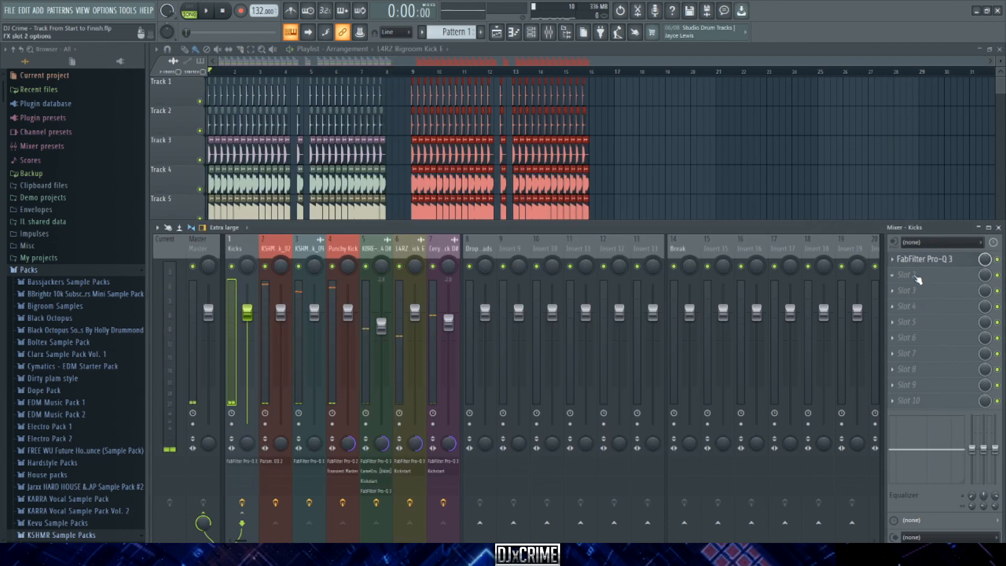
{"action": "left_click", "coordinate": [911, 275]}
{"action": "left_click", "coordinate": [244, 245]}
{"action": "left_click", "coordinate": [310, 257]}
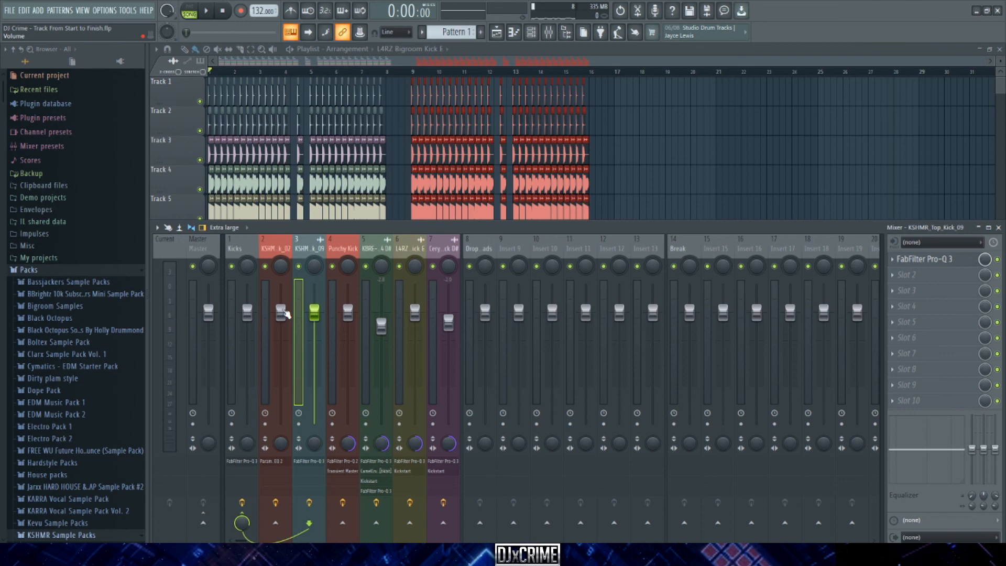
{"action": "key", "text": "F9"}
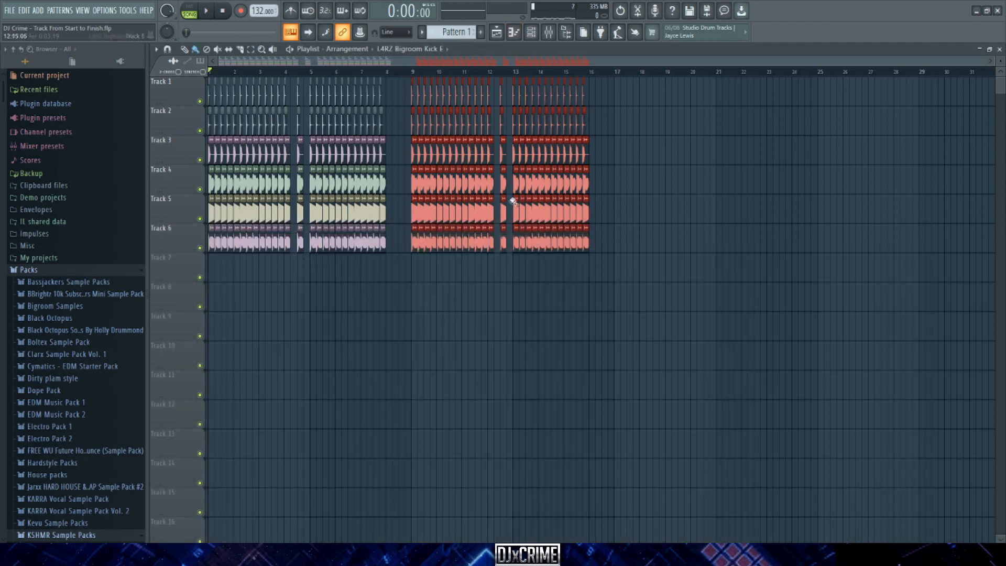
- In the Punchy Kick's FabFilter Pro-Q 2, move the low-mid band to about 505 Hz with a boost of about 1.1 dB
{"action": "scroll", "coordinate": [314, 157], "scroll_direction": "up", "scroll_amount": 8}
{"action": "double_click", "coordinate": [364, 154]}
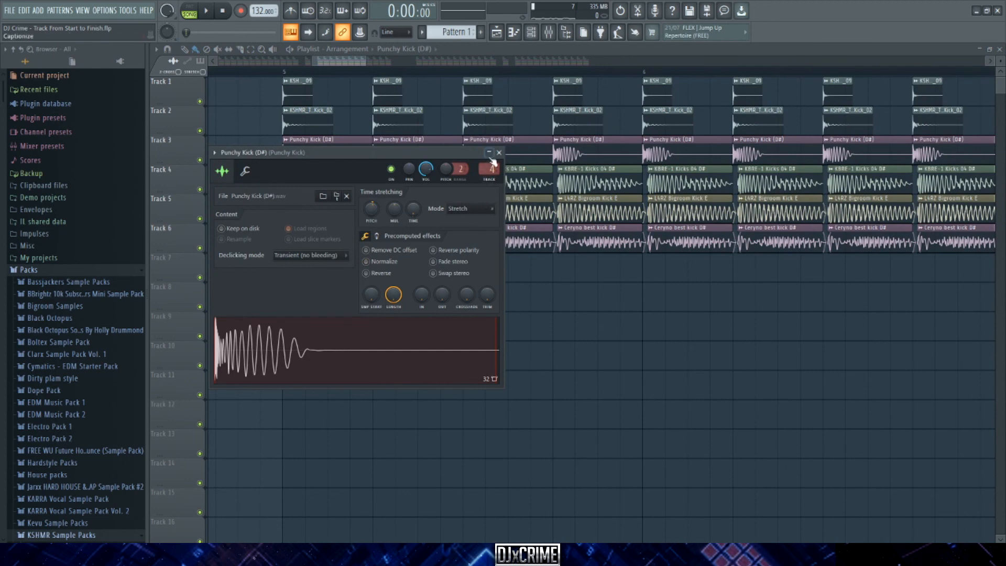
{"action": "key", "text": "F9"}
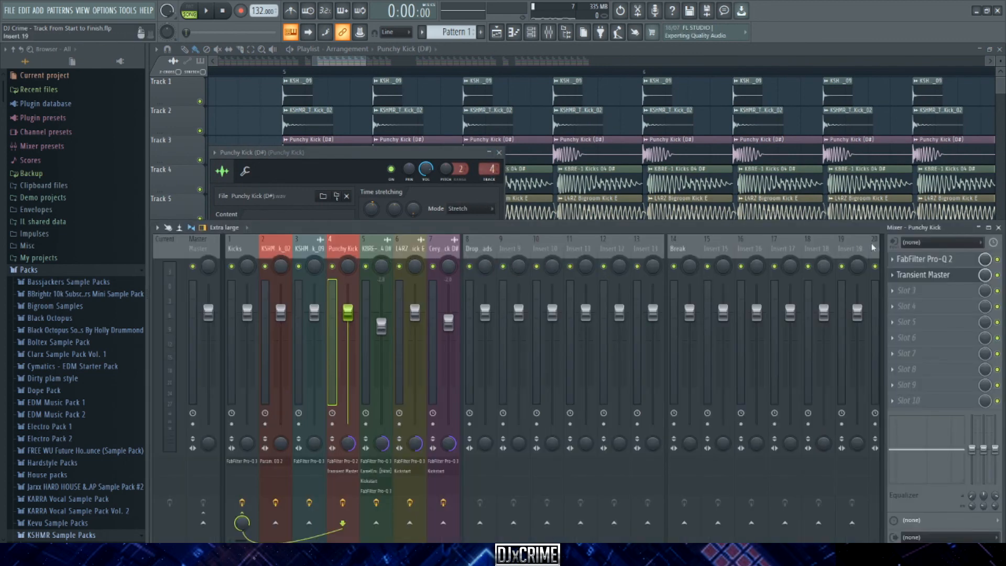
{"action": "left_click", "coordinate": [916, 258]}
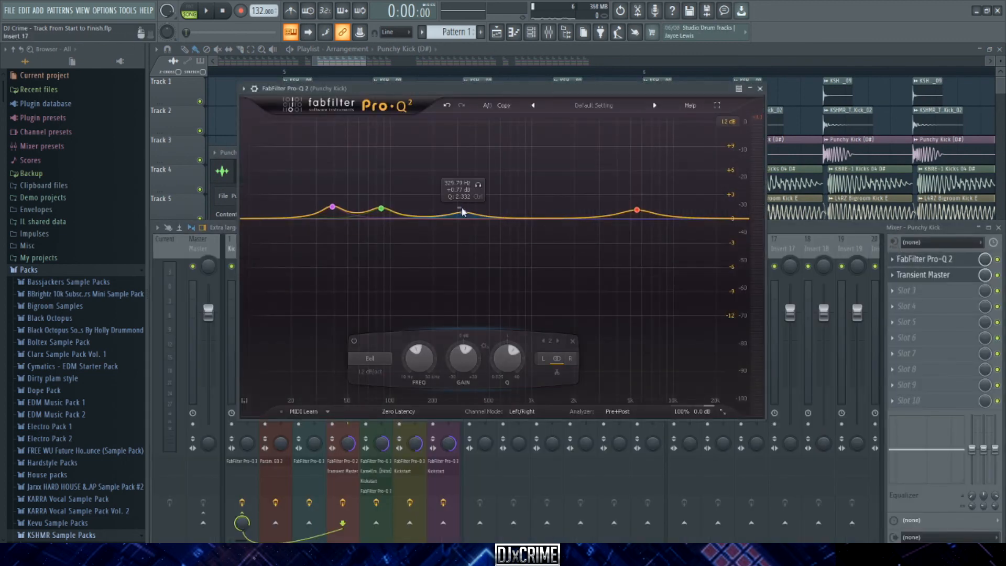
{"action": "left_click_drag", "start_coordinate": [464, 214], "coordinate": [511, 189]}
{"action": "key", "text": "space"}
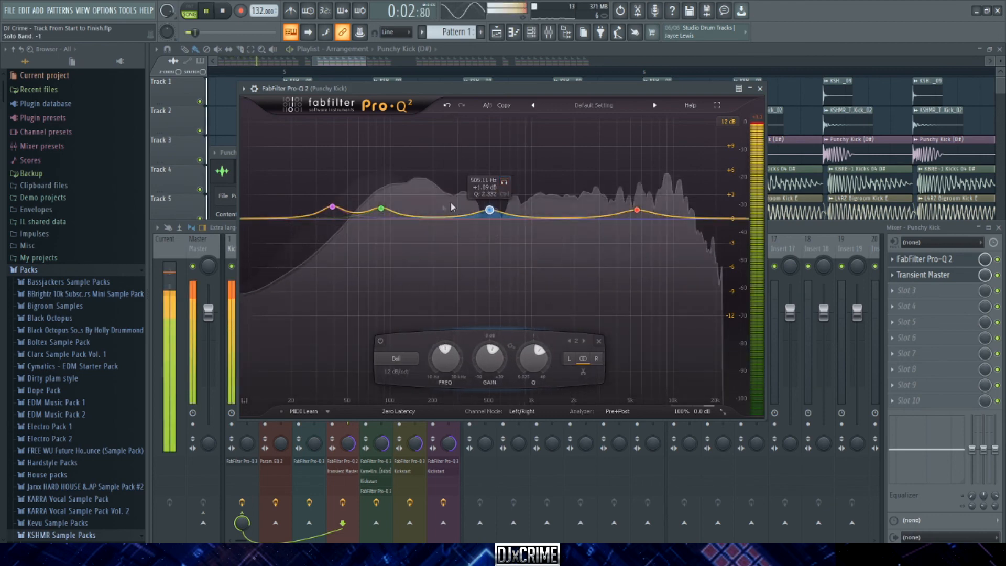
- Shift the Punchy Kick EQ's green low band to about 100 Hz with a 1.89 dB boost and listen to the pattern
{"action": "left_click_drag", "start_coordinate": [381, 208], "coordinate": [392, 203]}
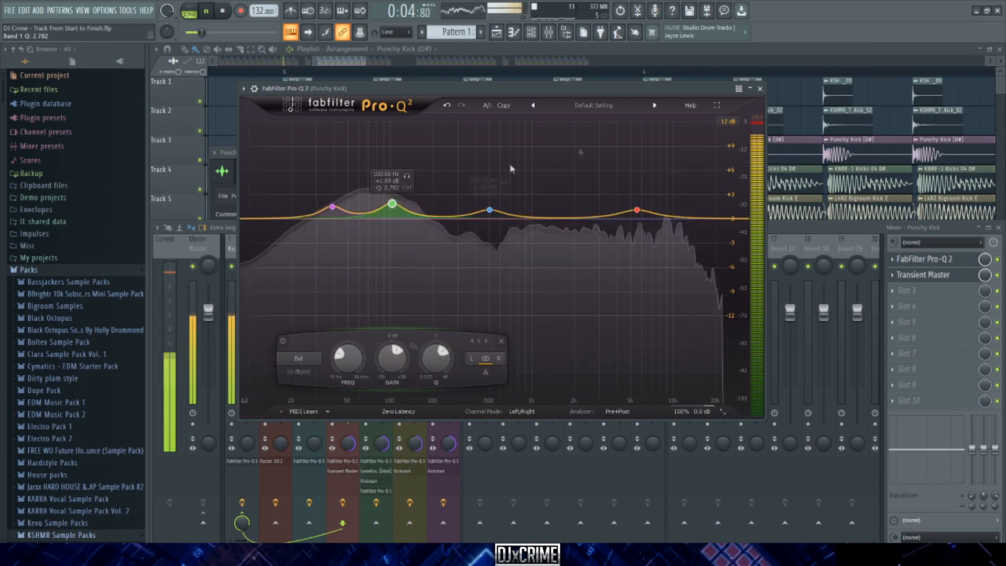
{"action": "left_click", "coordinate": [760, 89]}
{"action": "left_click", "coordinate": [668, 51]}
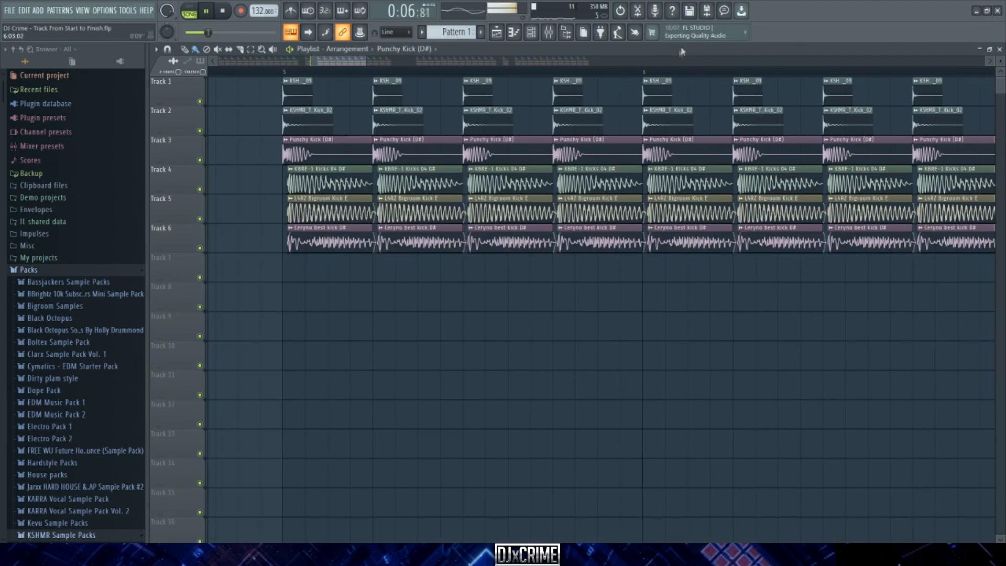
{"action": "scroll", "coordinate": [487, 225], "scroll_direction": "down", "scroll_amount": 7}
{"action": "scroll", "coordinate": [384, 250], "scroll_direction": "down", "scroll_amount": 3}
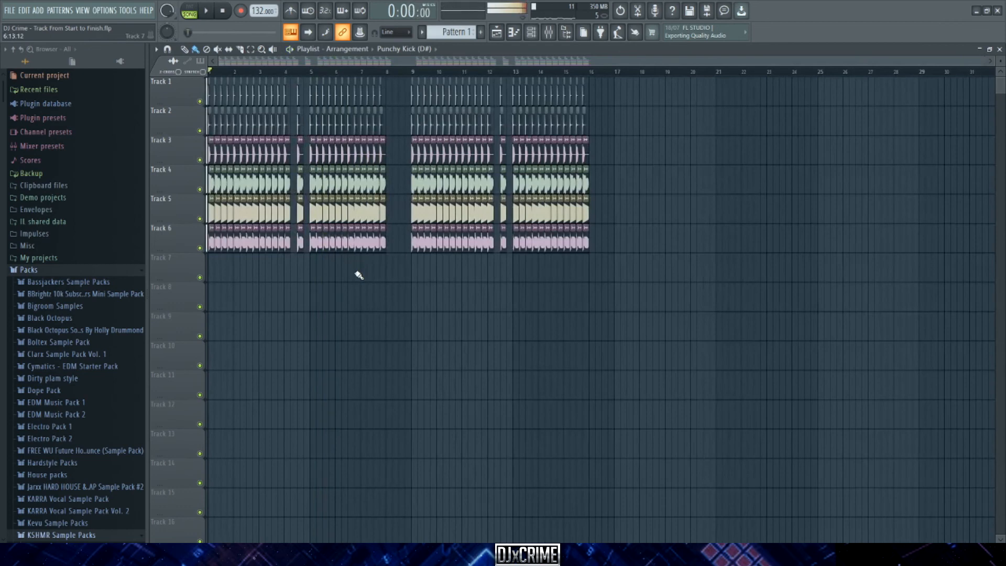
{"action": "key", "text": "space"}
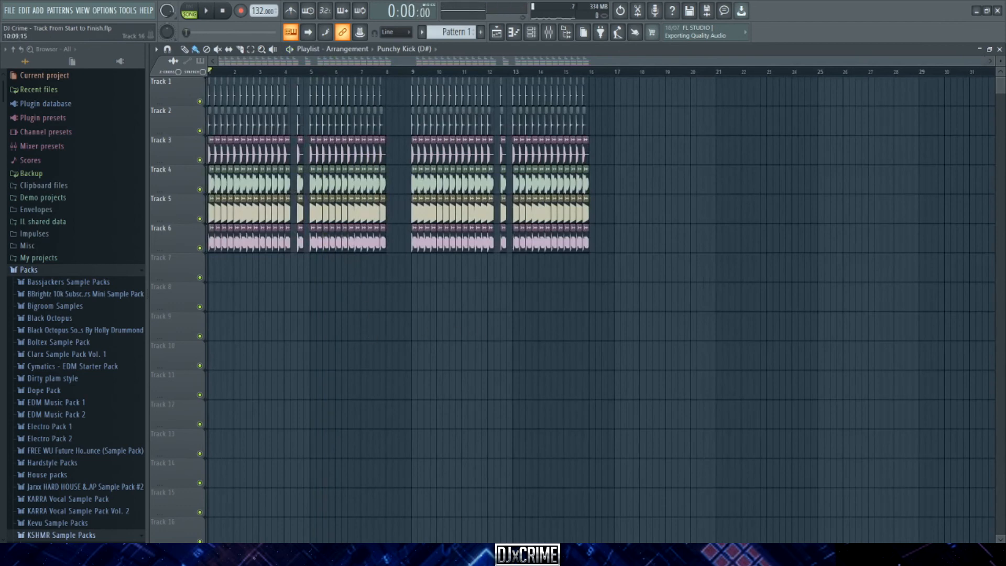